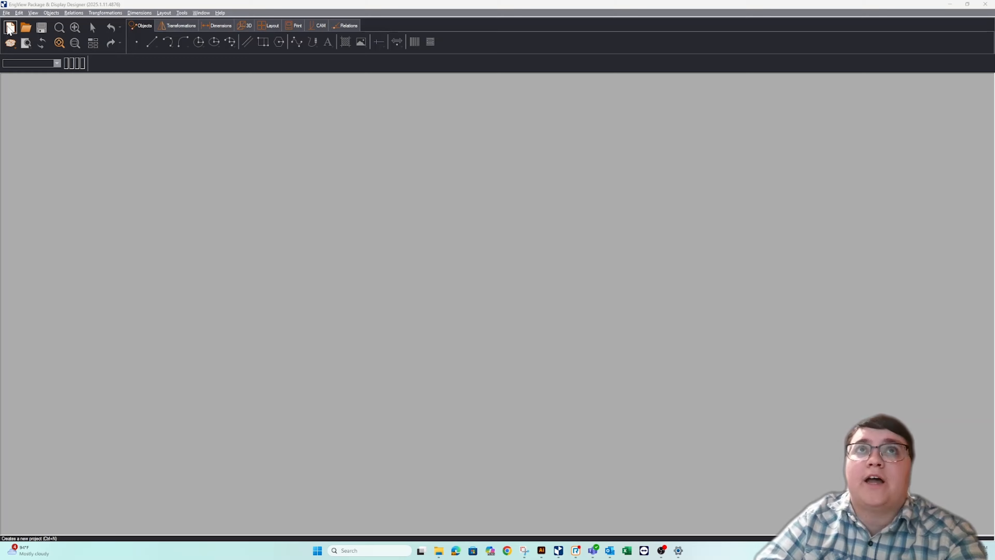
Create a new blank drawing project with the file name "Do Not Stack".
{"action": "left_click", "coordinate": [10, 27]}
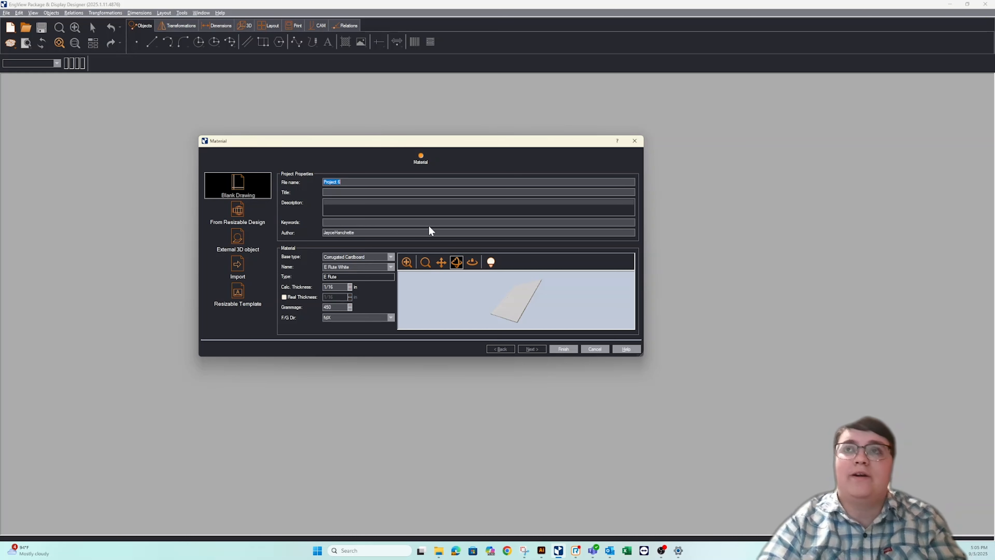
{"action": "type", "text": "Do N"}
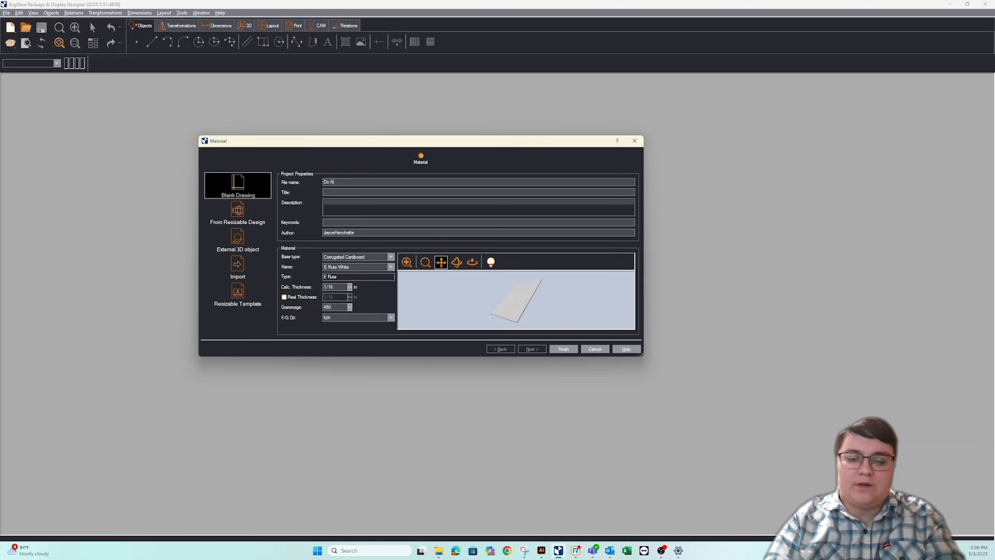
{"action": "type", "text": "ot Stack"}
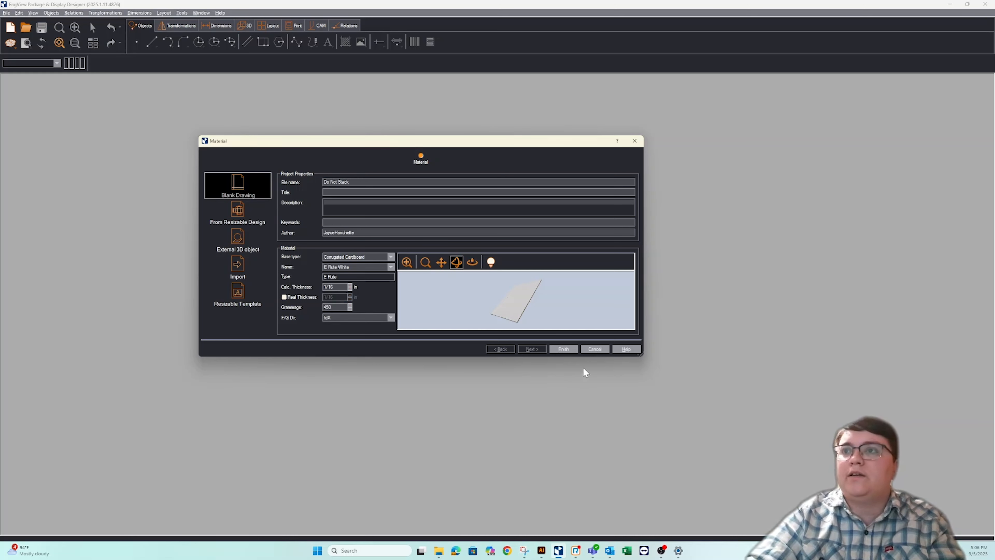
{"action": "left_click", "coordinate": [564, 349]}
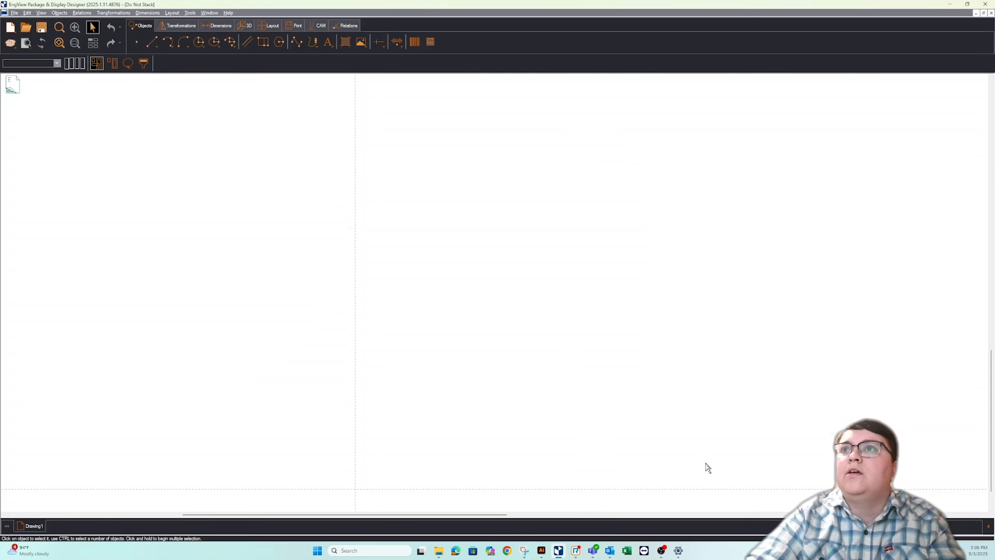
Insert the 41 Triangle base from the Synergy Components library into the empty drawing.
{"action": "left_click_drag", "start_coordinate": [399, 515], "coordinate": [434, 518]}
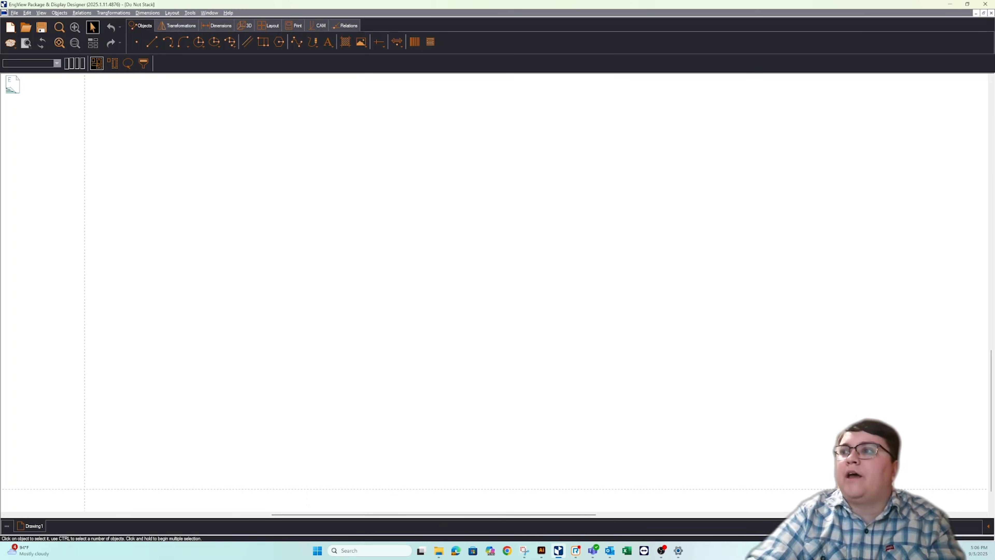
{"action": "left_click", "coordinate": [988, 526]}
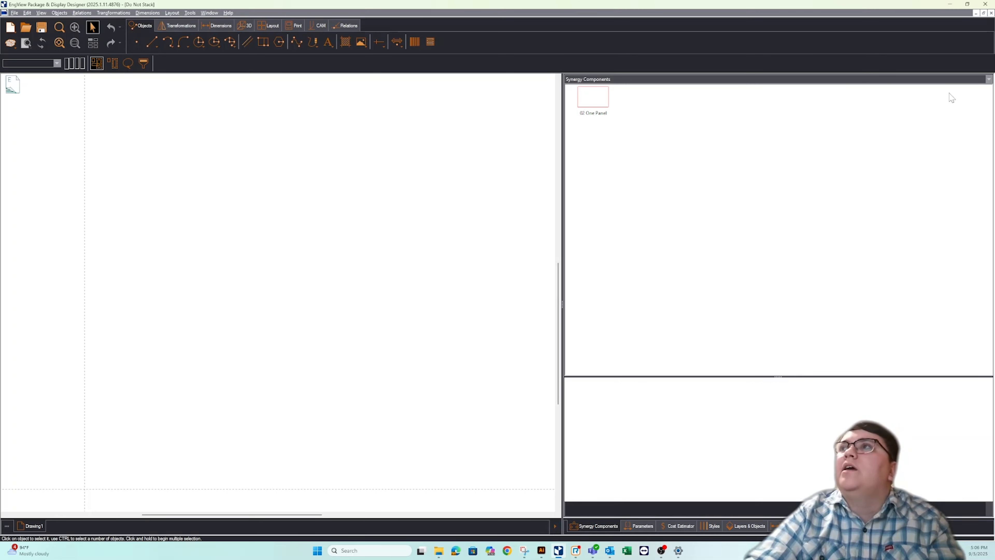
{"action": "left_click", "coordinate": [988, 80]}
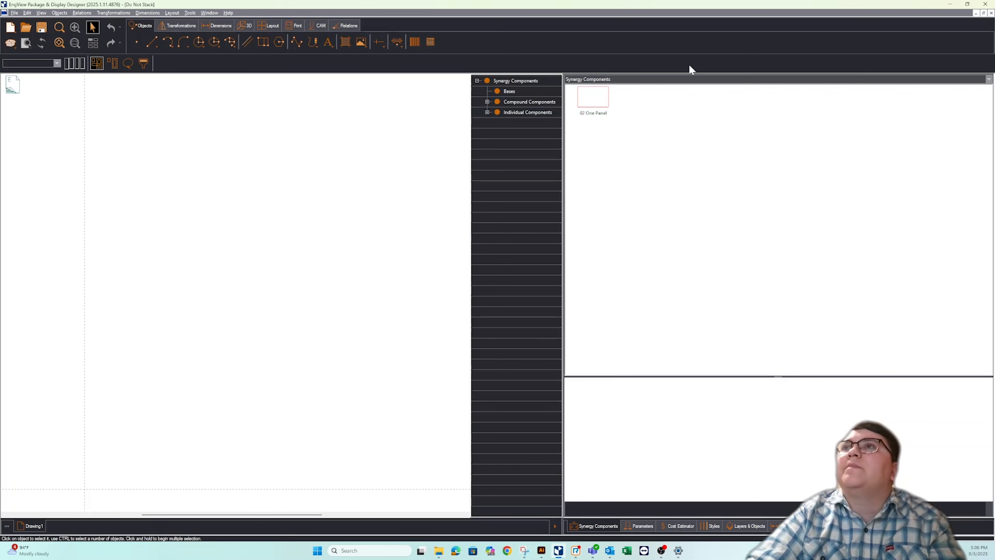
{"action": "left_click", "coordinate": [507, 91]}
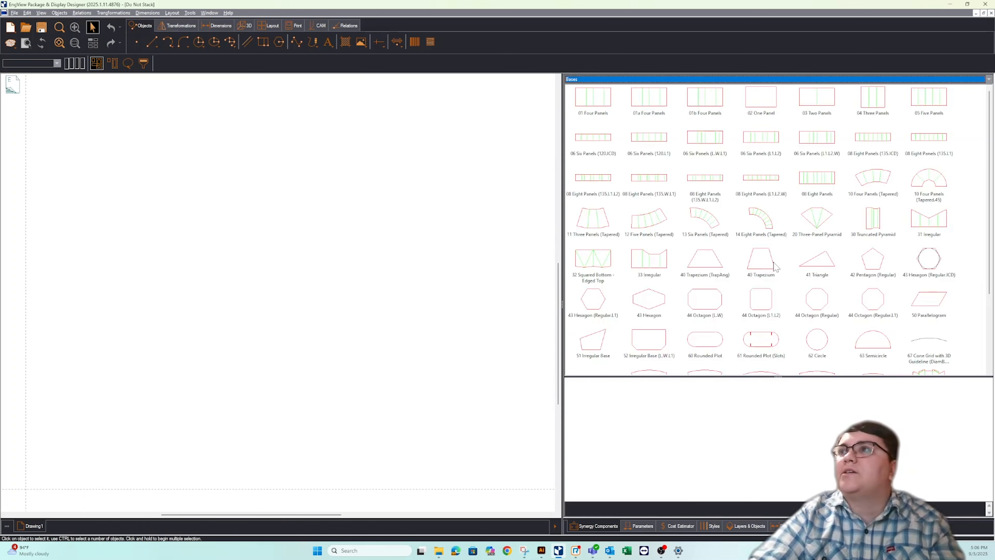
{"action": "left_click", "coordinate": [824, 270]}
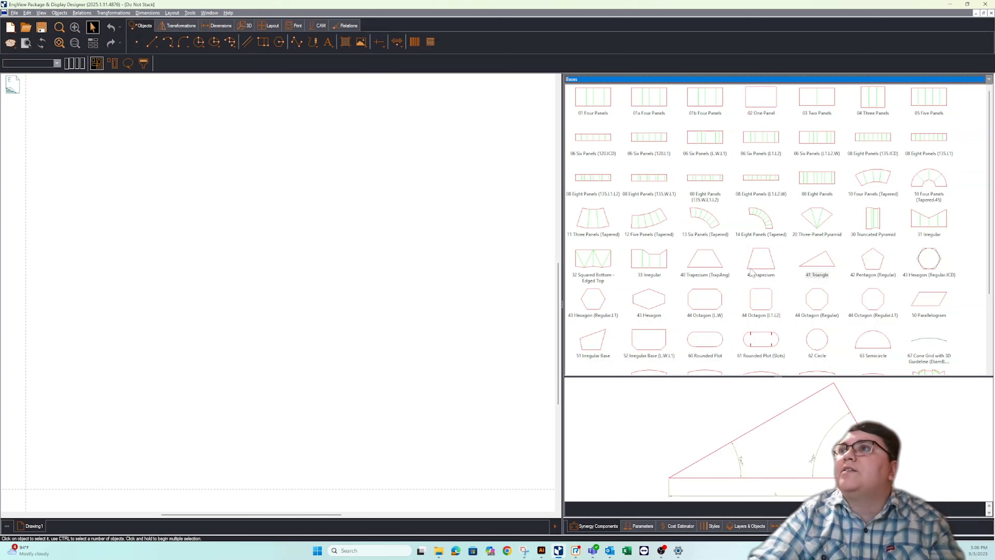
{"action": "left_click", "coordinate": [113, 294]}
Set the base triangle's TrA1 angle to 60 degrees and apply the component parameters.
{"action": "left_click", "coordinate": [581, 283]}
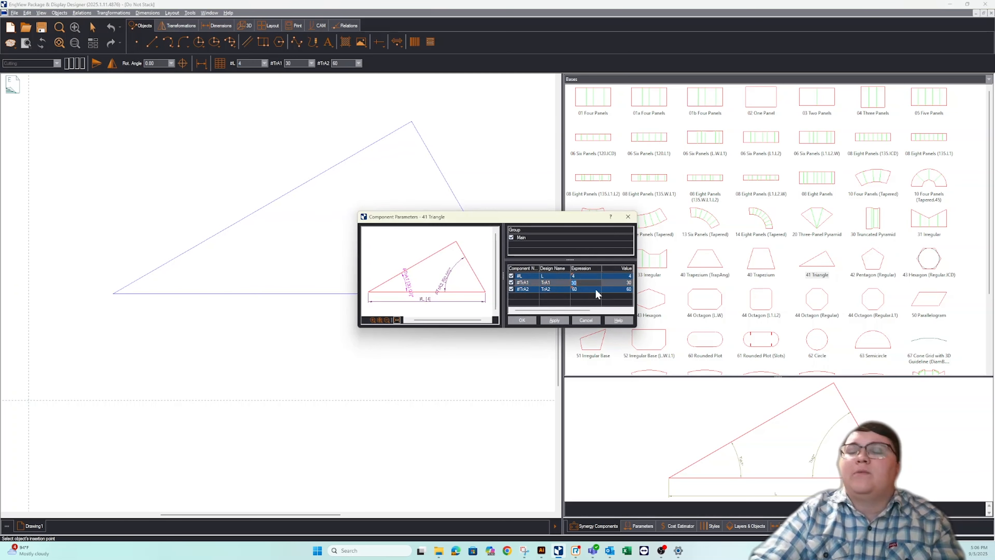
{"action": "type", "text": "60"}
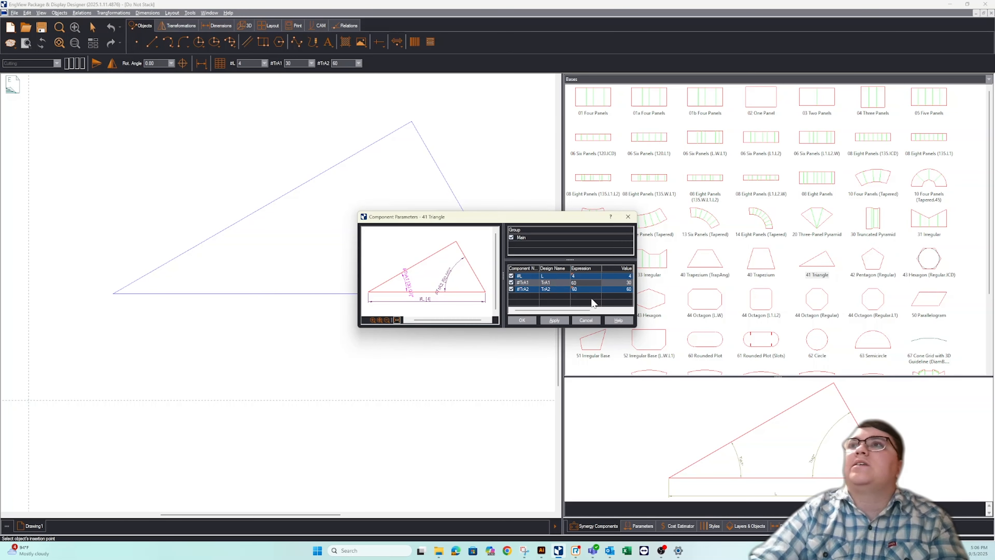
{"action": "left_click", "coordinate": [595, 303]}
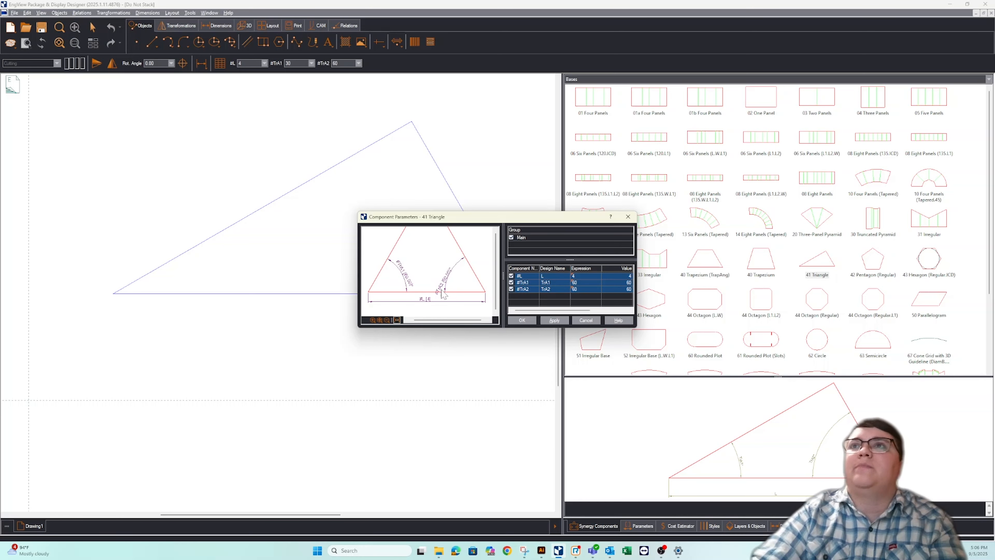
{"action": "left_click", "coordinate": [561, 322]}
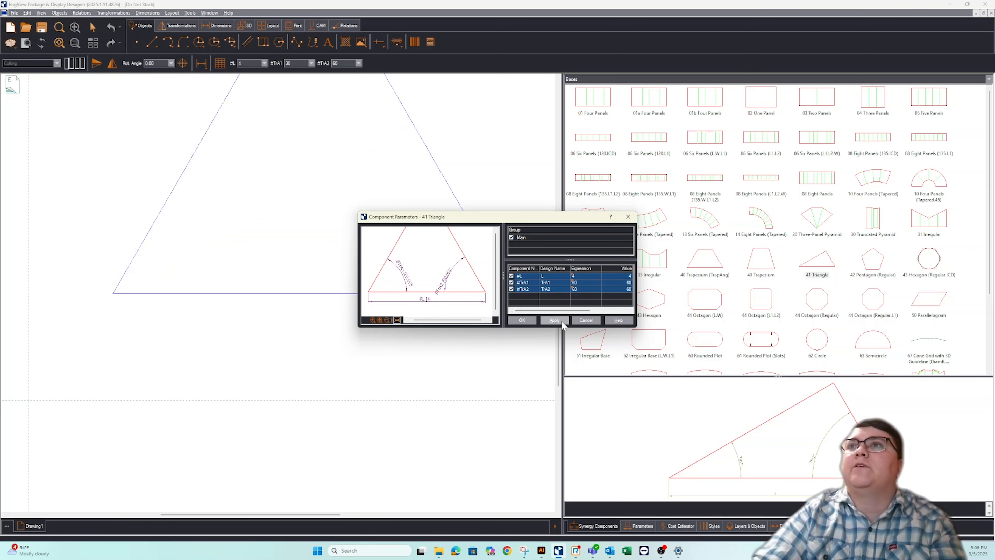
{"action": "left_click", "coordinate": [523, 320]}
Attach the 01 Triangle (TFA) component from the individual geometrical shapes along the base triangle's right edge, from apex to lower-right corner.
{"action": "scroll", "coordinate": [408, 373], "scroll_direction": "down", "scroll_amount": 3}
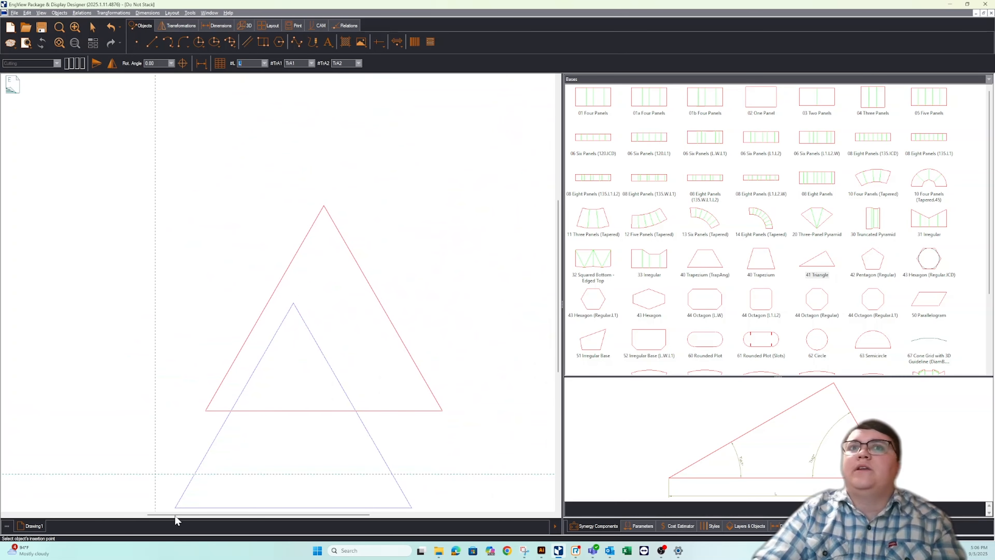
{"action": "left_click_drag", "start_coordinate": [180, 516], "coordinate": [235, 516]}
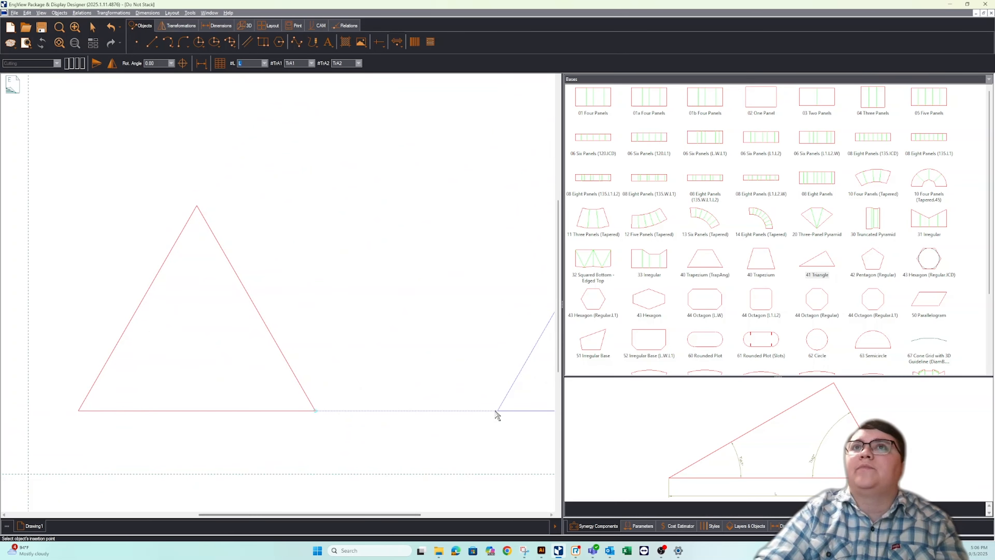
{"action": "left_click", "coordinate": [989, 79]}
{"action": "left_click", "coordinate": [487, 102]}
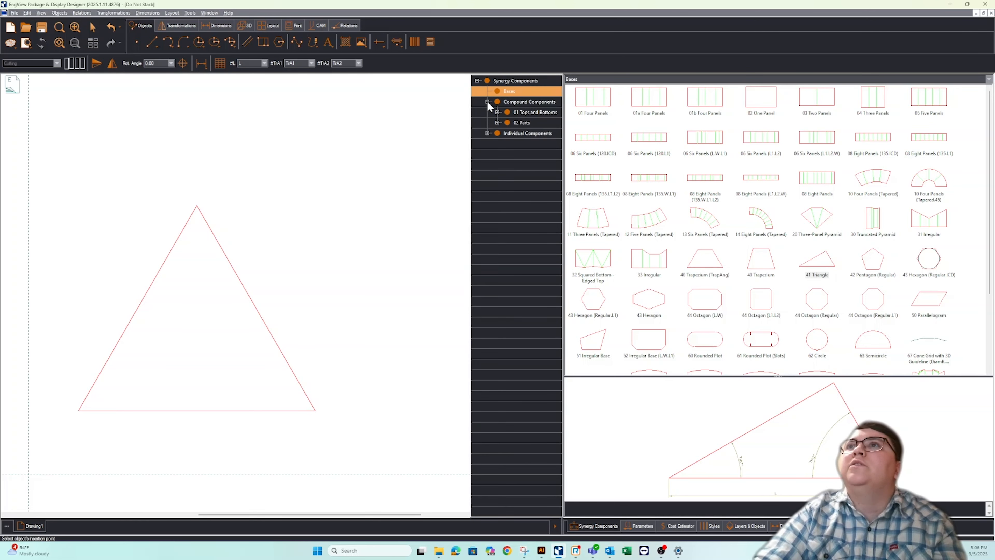
{"action": "left_click", "coordinate": [487, 102]}
{"action": "left_click", "coordinate": [487, 112]}
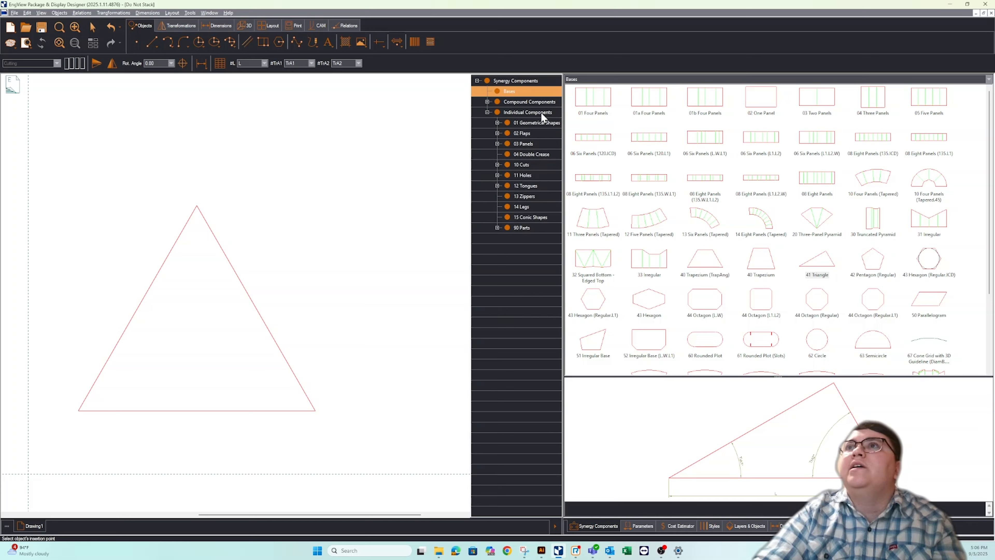
{"action": "left_click", "coordinate": [497, 122]}
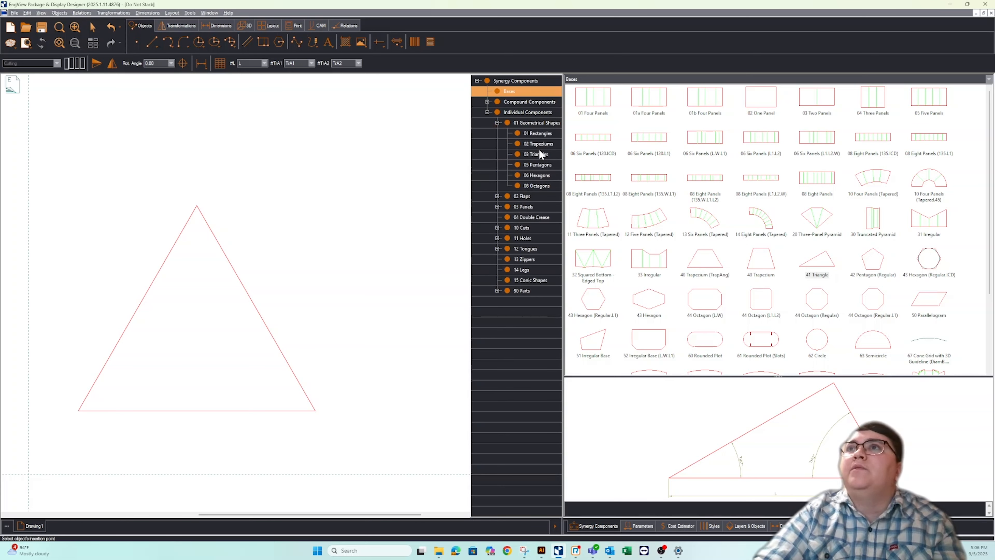
{"action": "left_click", "coordinate": [537, 154]}
{"action": "left_click", "coordinate": [609, 106]}
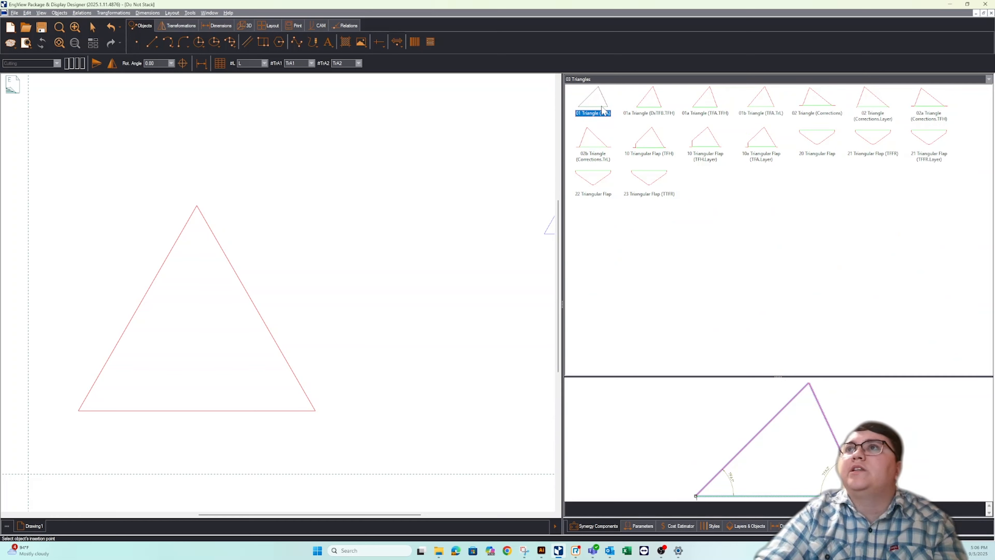
{"action": "left_click", "coordinate": [197, 205]}
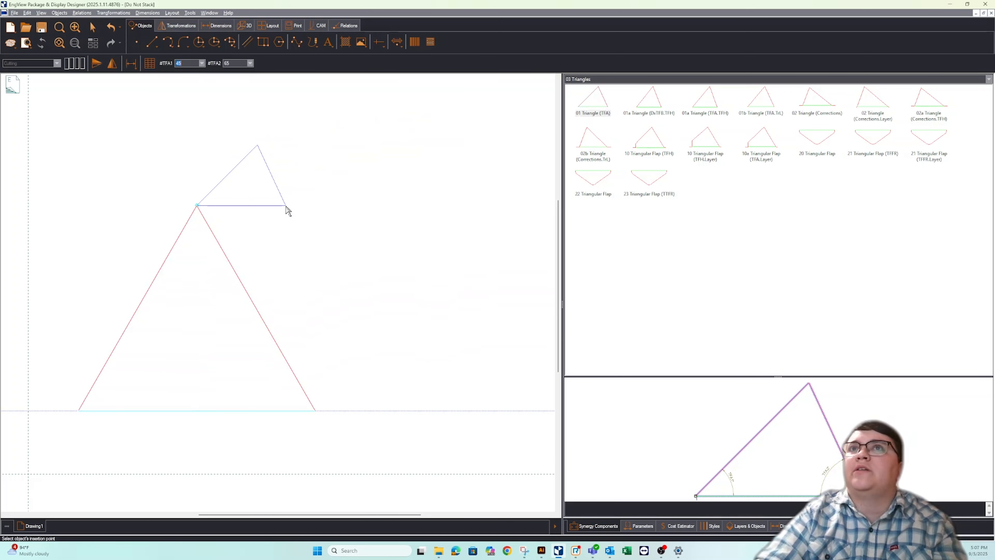
{"action": "left_click", "coordinate": [320, 416]}
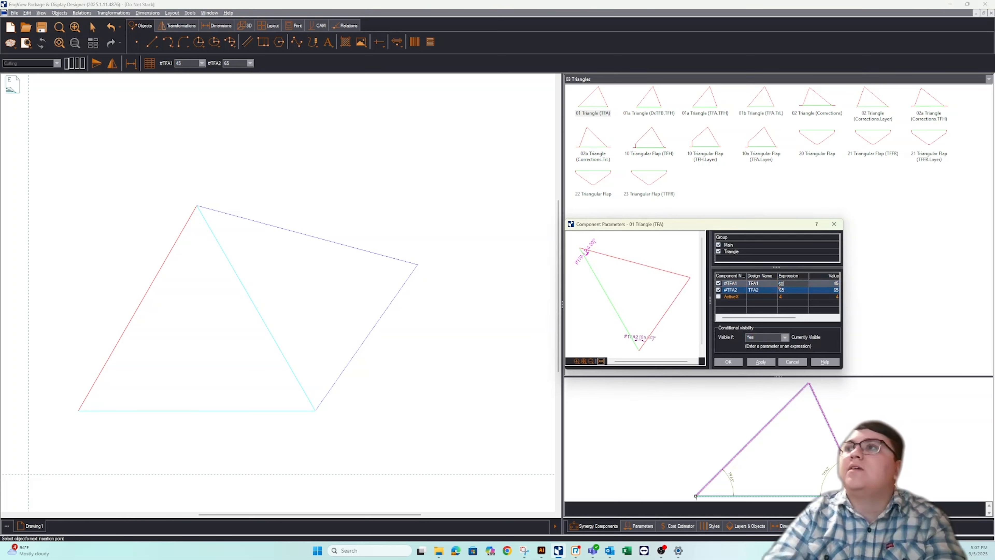
Set both angles of the attached triangle, TFA1 and TFA2, to 60 degrees.
{"action": "type", "text": "60"}
{"action": "key", "text": "Return"}
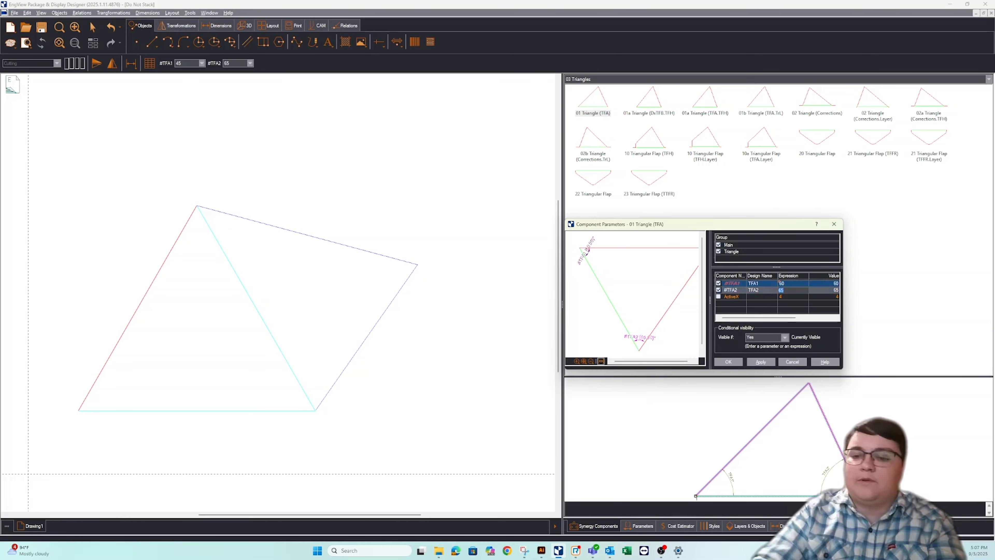
{"action": "type", "text": "60"}
{"action": "left_click", "coordinate": [761, 362]}
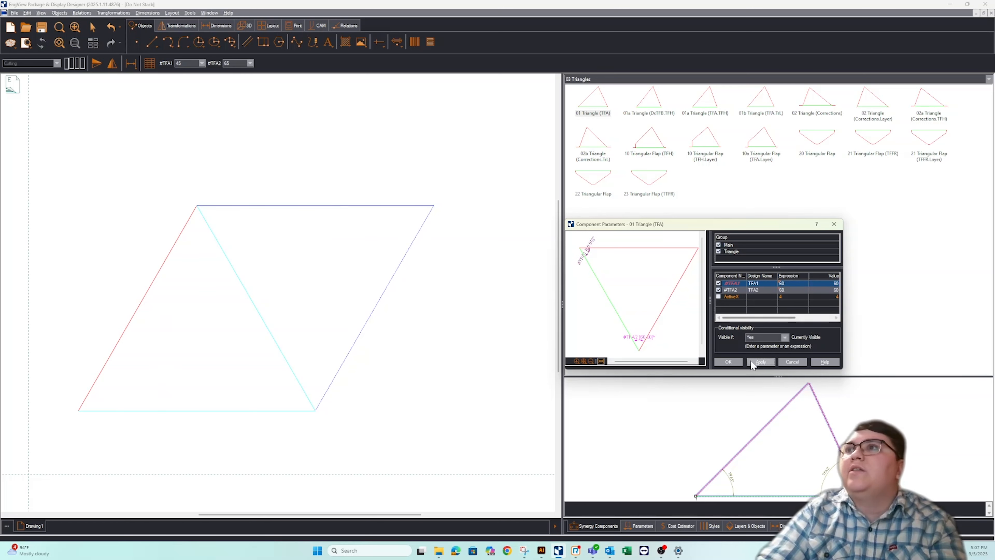
{"action": "left_click", "coordinate": [738, 363]}
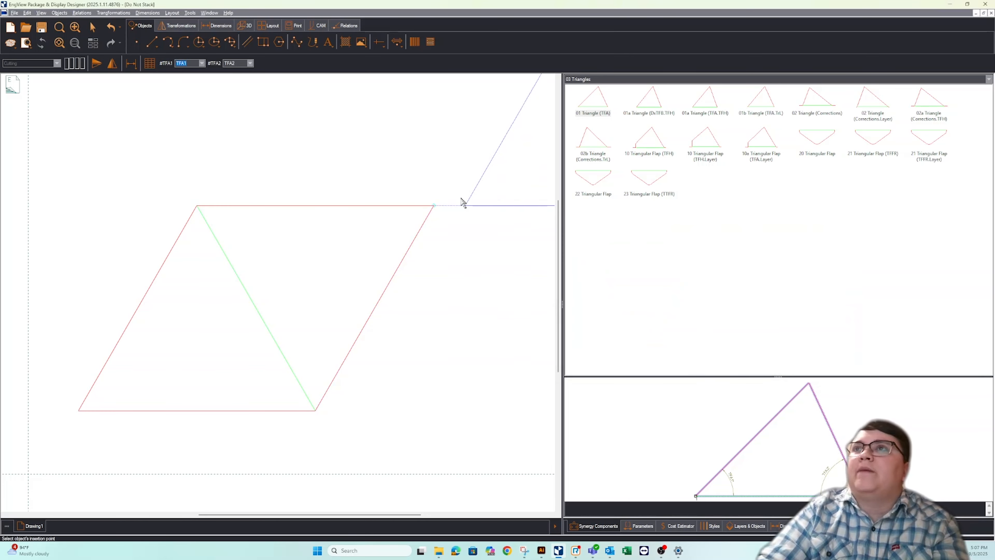
Attach a third triangle with the same angles along the second triangle's right edge and finish placing components.
{"action": "left_click_drag", "start_coordinate": [211, 515], "coordinate": [252, 514]}
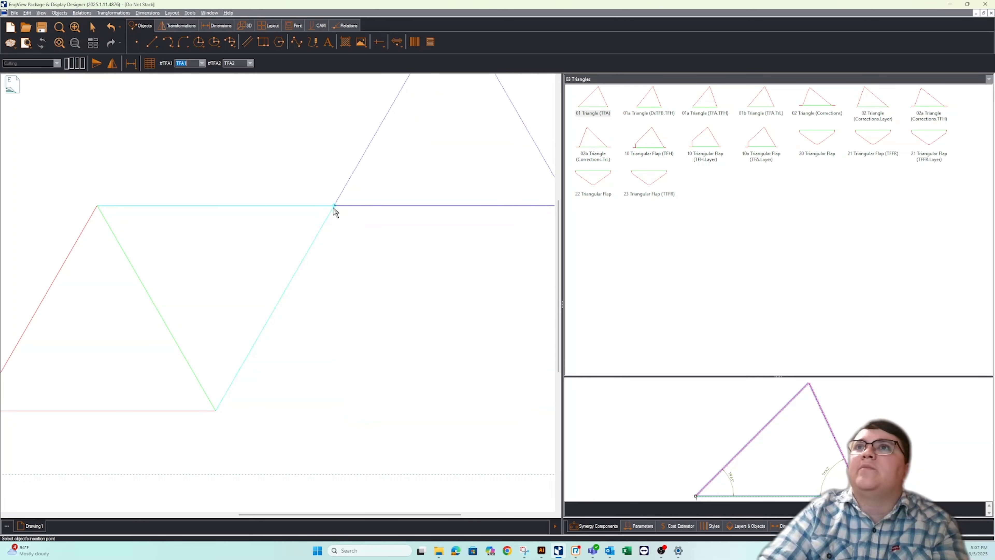
{"action": "left_click", "coordinate": [336, 208]}
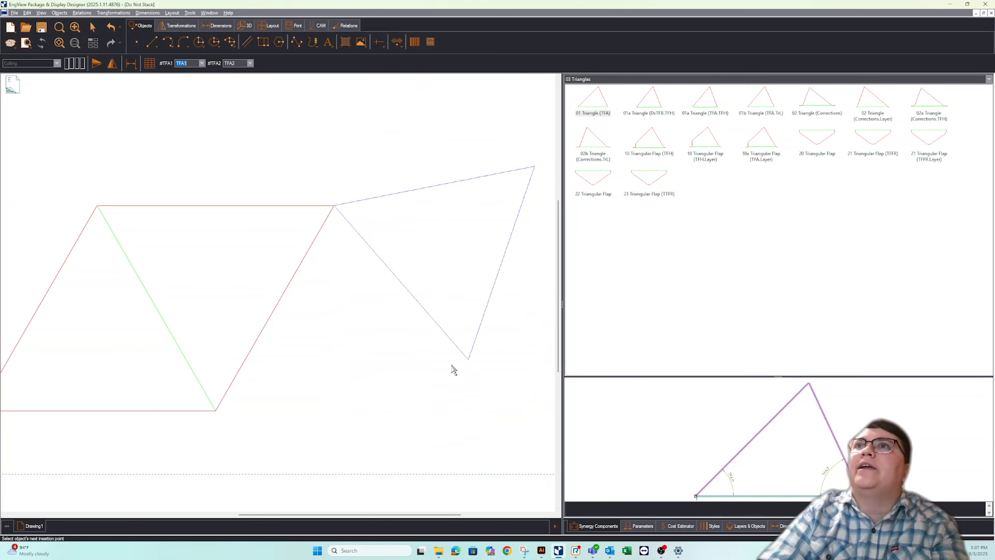
{"action": "left_click", "coordinate": [218, 411]}
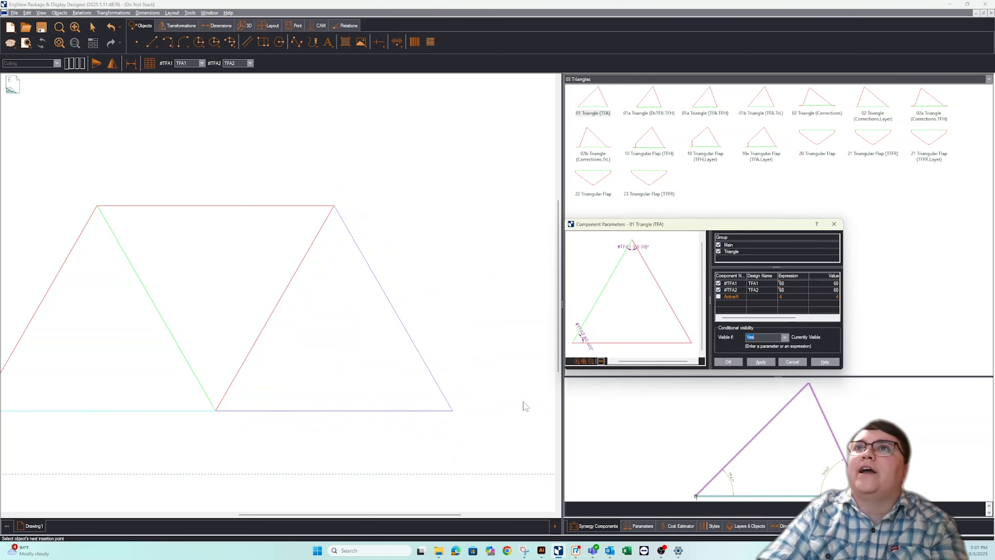
{"action": "left_click", "coordinate": [737, 363]}
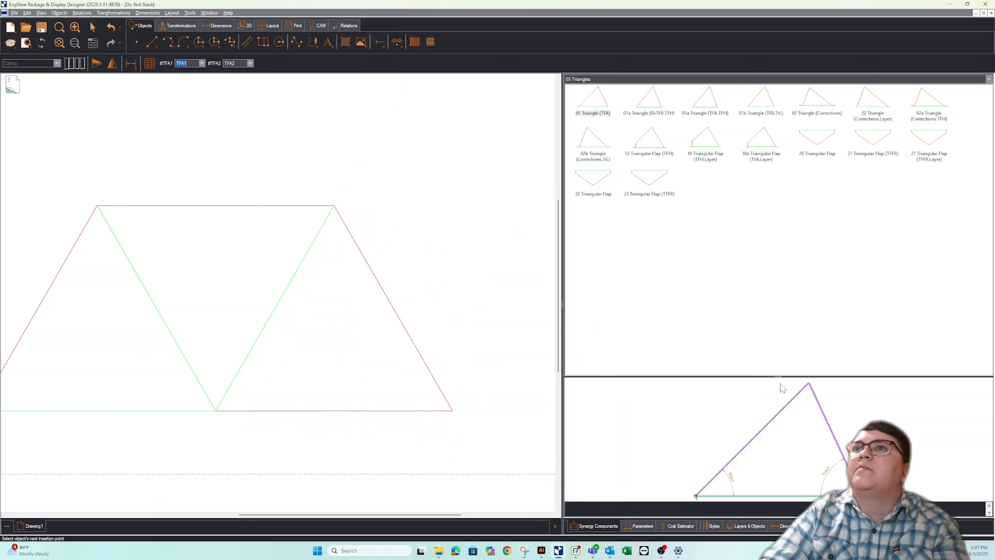
{"action": "key", "text": "Escape"}
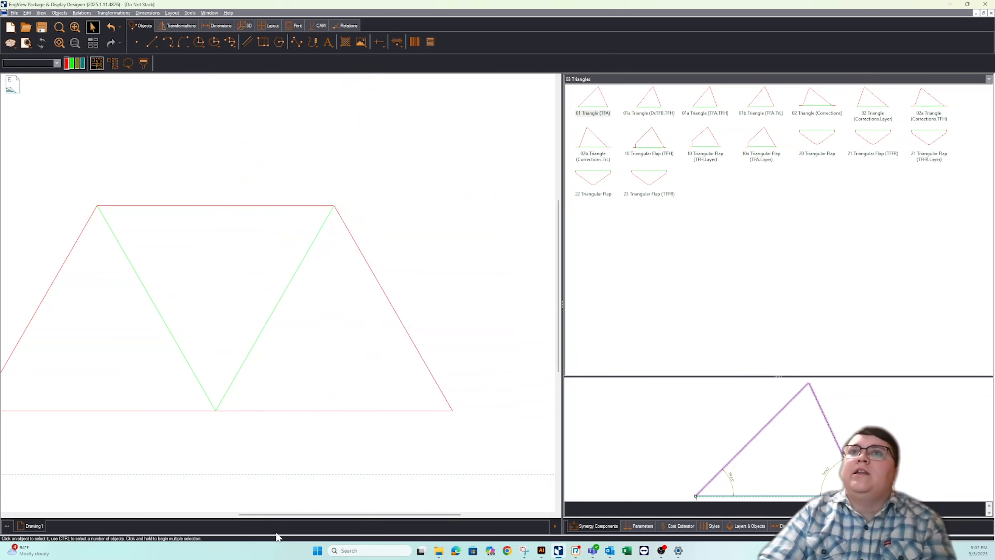
Generate a 3D model from the flat drawing of three joined triangles.
{"action": "left_click_drag", "start_coordinate": [272, 515], "coordinate": [251, 515]}
{"action": "scroll", "coordinate": [265, 447], "scroll_direction": "down", "scroll_amount": 1}
{"action": "scroll", "coordinate": [265, 451], "scroll_direction": "down", "scroll_amount": 2}
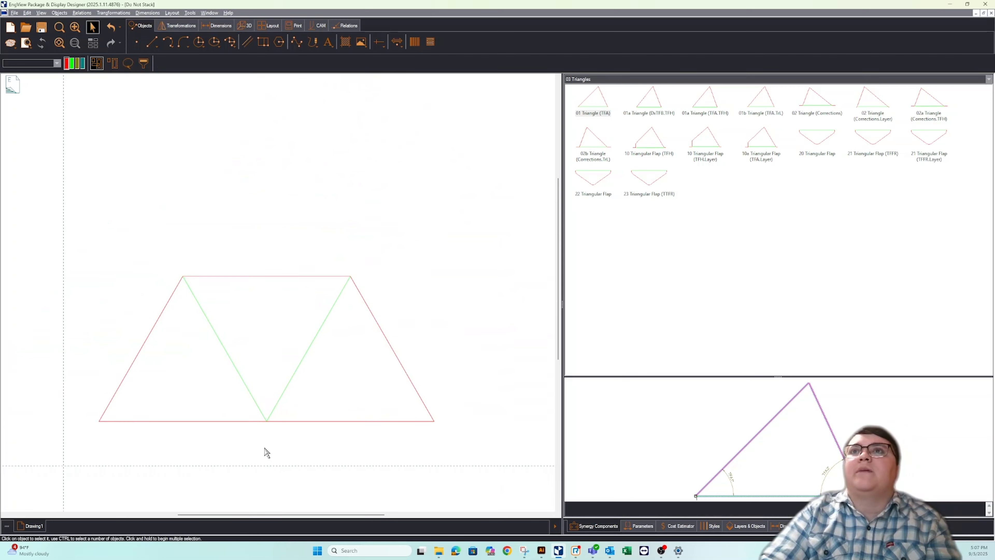
{"action": "scroll", "coordinate": [559, 280], "scroll_direction": "down", "scroll_amount": 1}
{"action": "scroll", "coordinate": [559, 285], "scroll_direction": "down", "scroll_amount": 1}
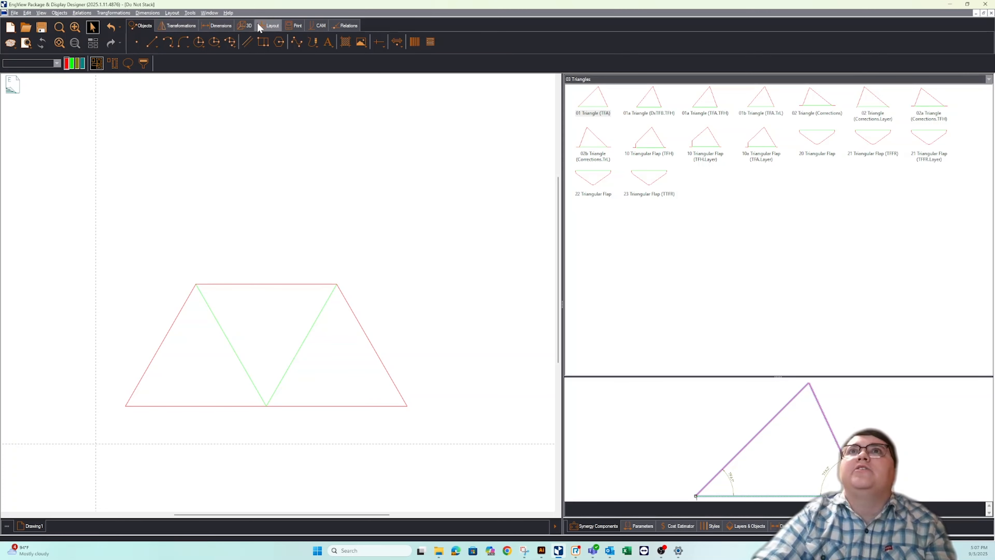
{"action": "left_click", "coordinate": [246, 25]}
{"action": "left_click", "coordinate": [137, 42]}
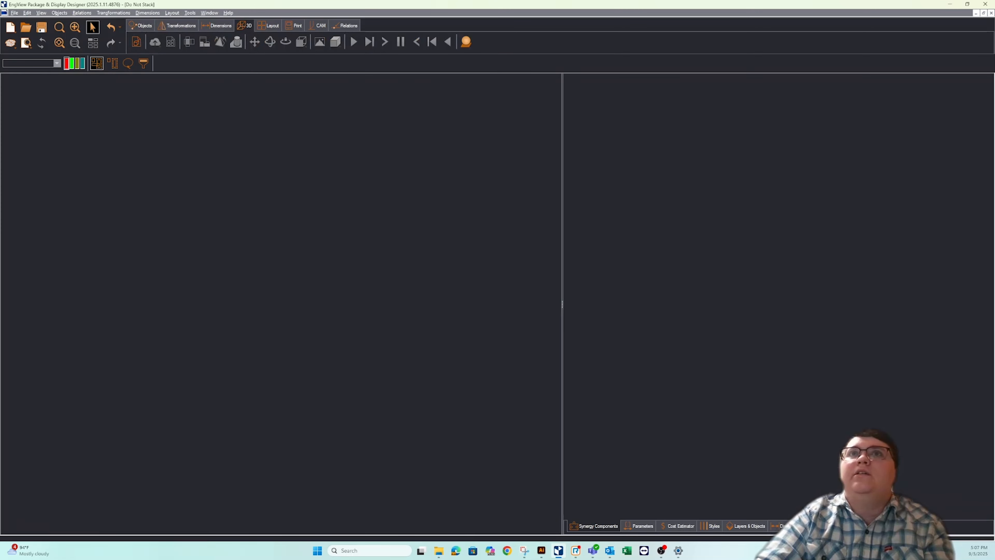
Play the 3D folding animation to examine the folded shape, and return to the flat drawing.
{"action": "left_click_drag", "start_coordinate": [327, 282], "coordinate": [429, 334]}
{"action": "left_click", "coordinate": [356, 41]}
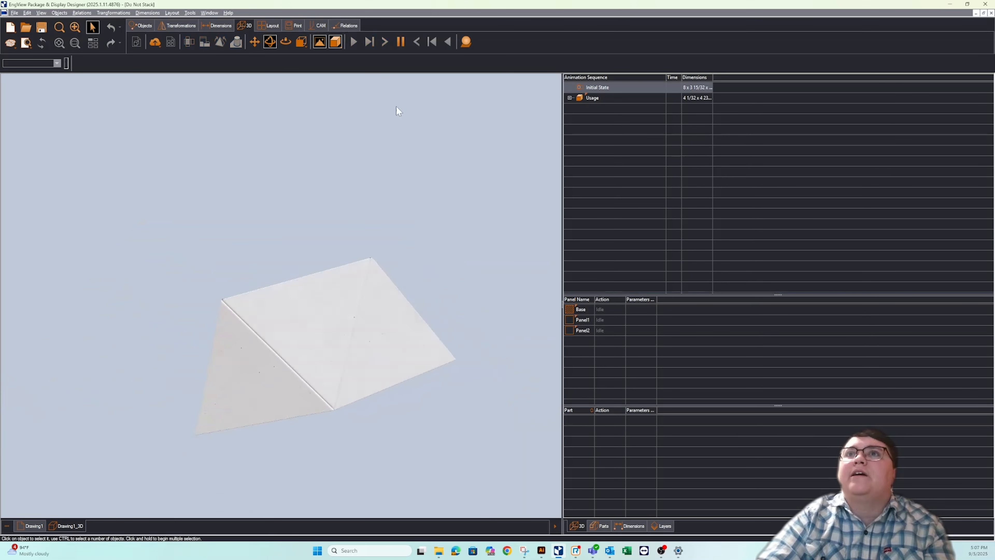
{"action": "left_click_drag", "start_coordinate": [347, 419], "coordinate": [196, 391]}
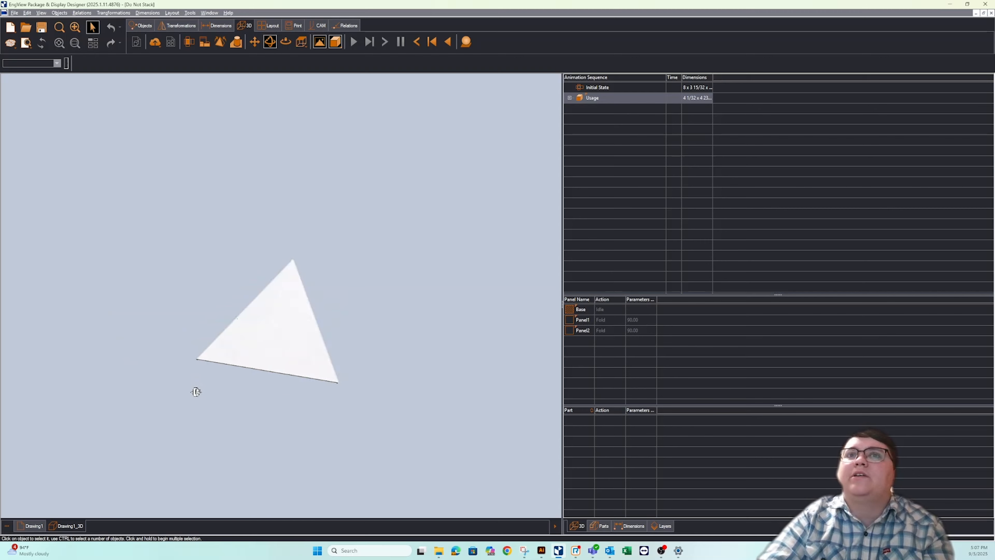
{"action": "left_click", "coordinate": [35, 526]}
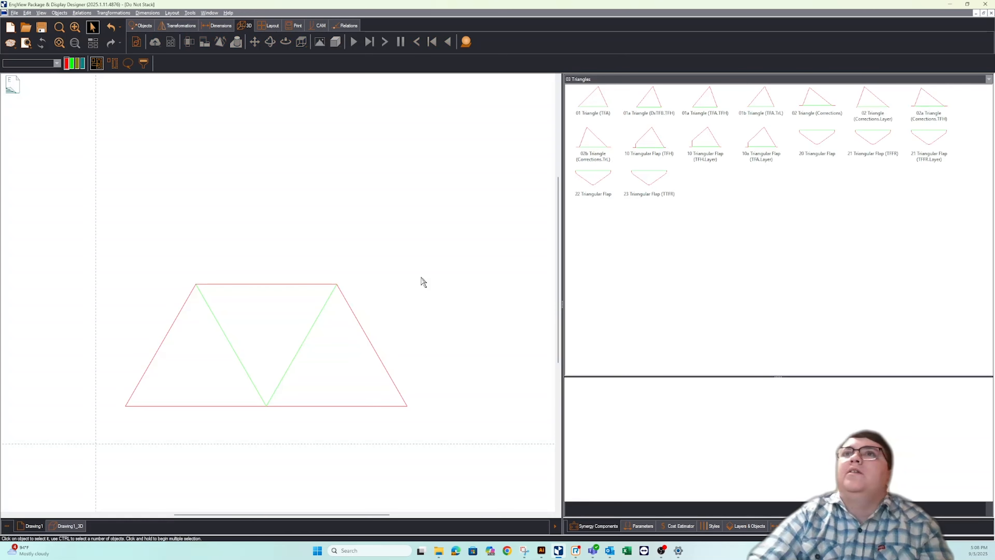
Find the glue flaps among the individual components in the library and select 01 Glue Flap (GLA).
{"action": "left_click", "coordinate": [988, 80]}
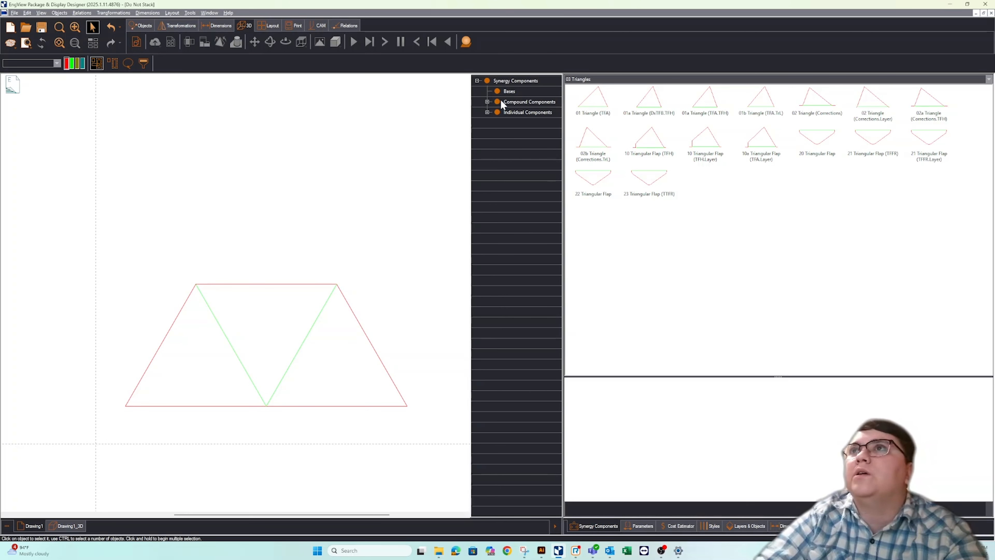
{"action": "left_click", "coordinate": [487, 101]}
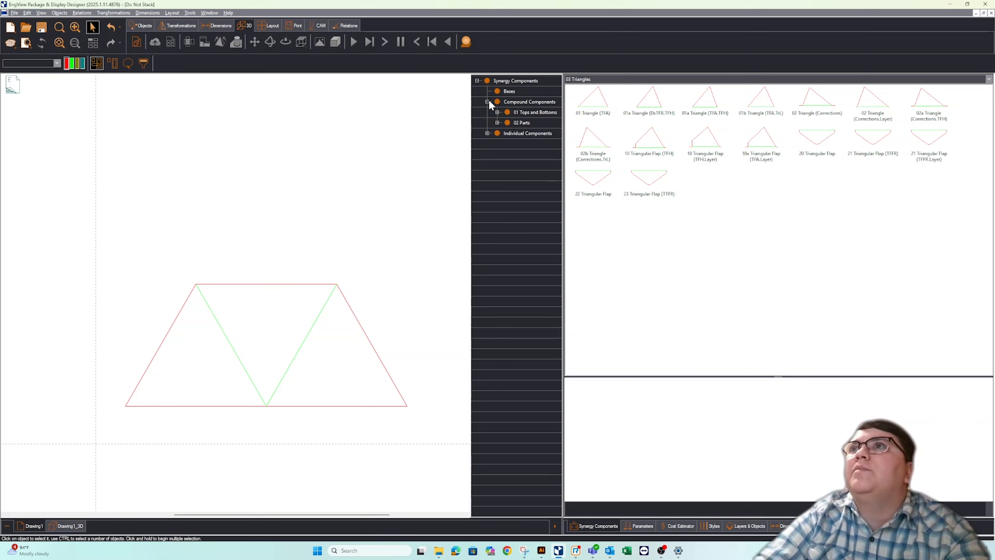
{"action": "left_click", "coordinate": [498, 122]}
{"action": "left_click", "coordinate": [498, 123]}
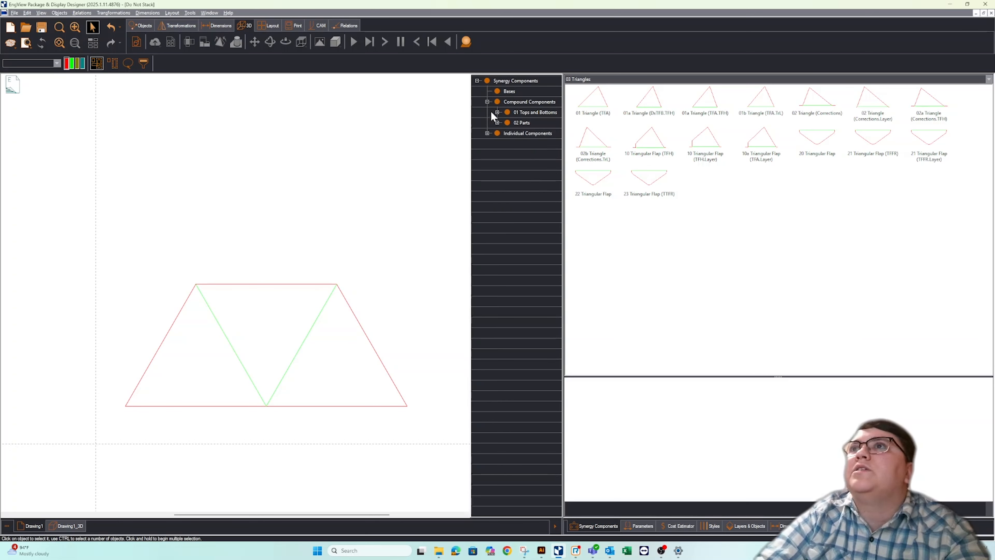
{"action": "left_click", "coordinate": [488, 102]}
{"action": "left_click", "coordinate": [488, 112]}
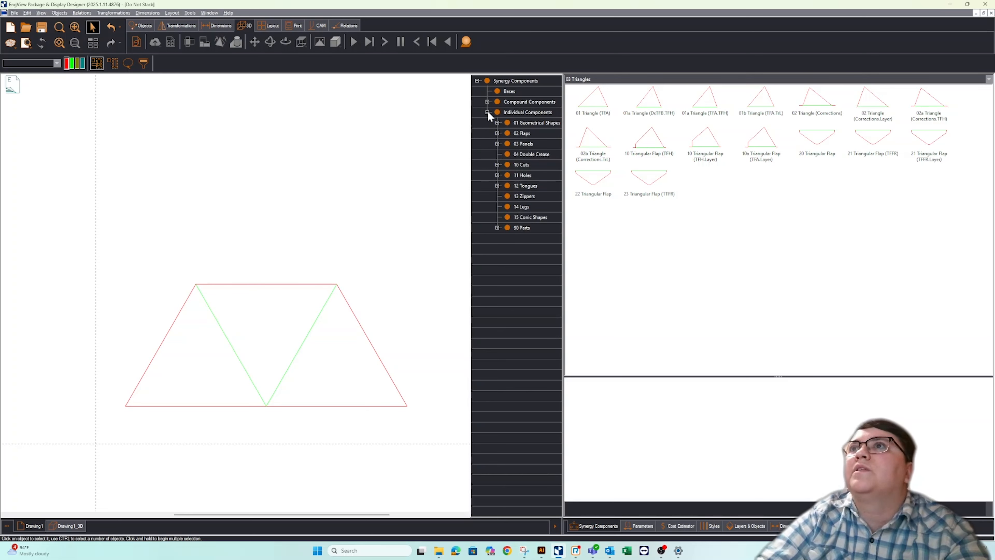
{"action": "left_click", "coordinate": [497, 133]}
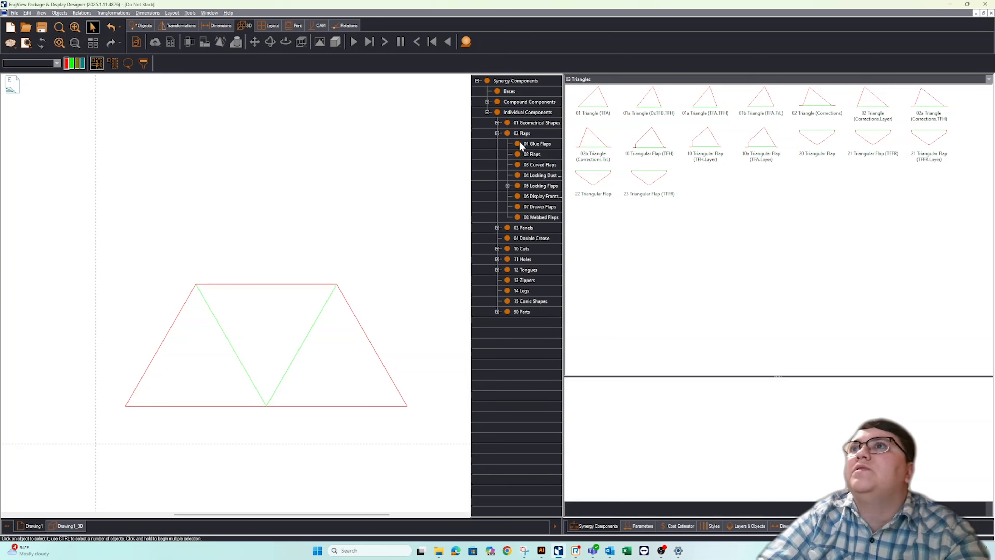
{"action": "left_click", "coordinate": [533, 143]}
{"action": "left_click", "coordinate": [603, 98]}
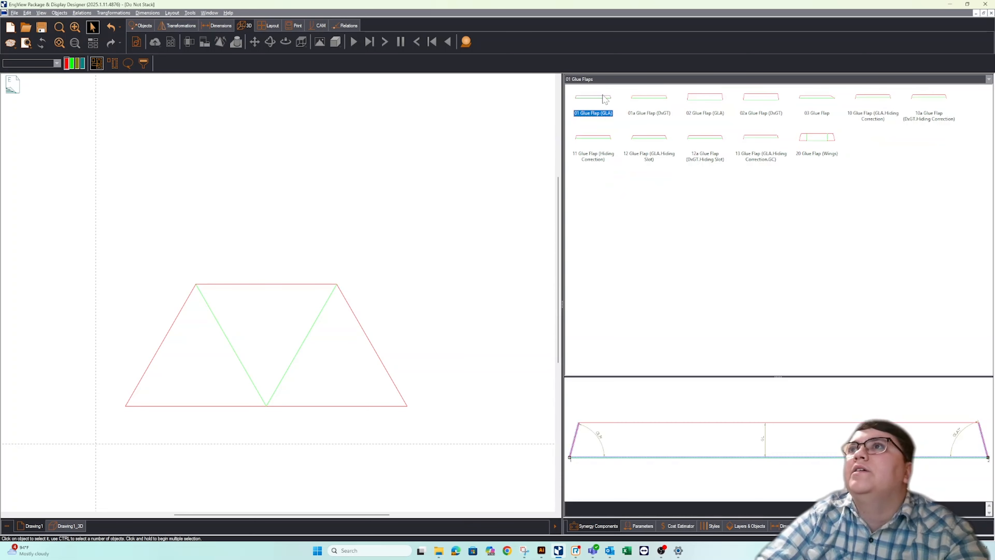
Attach 1/2 glue flaps with 75-degree angles to the left triangle's outer edge, the middle triangle's top edge and the right triangle's outer edge.
{"action": "left_click_drag", "start_coordinate": [609, 100], "coordinate": [126, 406]}
{"action": "left_click", "coordinate": [196, 284]}
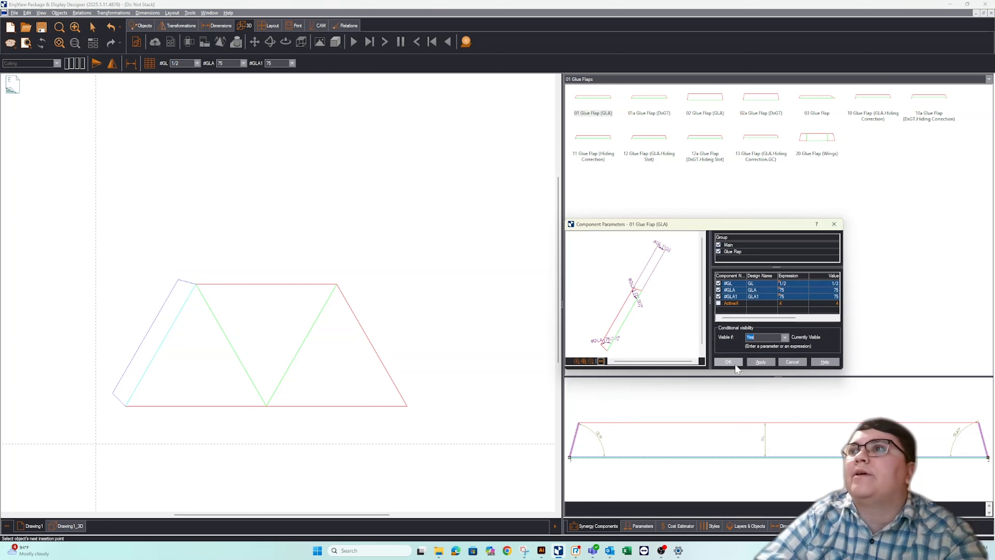
{"action": "left_click", "coordinate": [739, 363]}
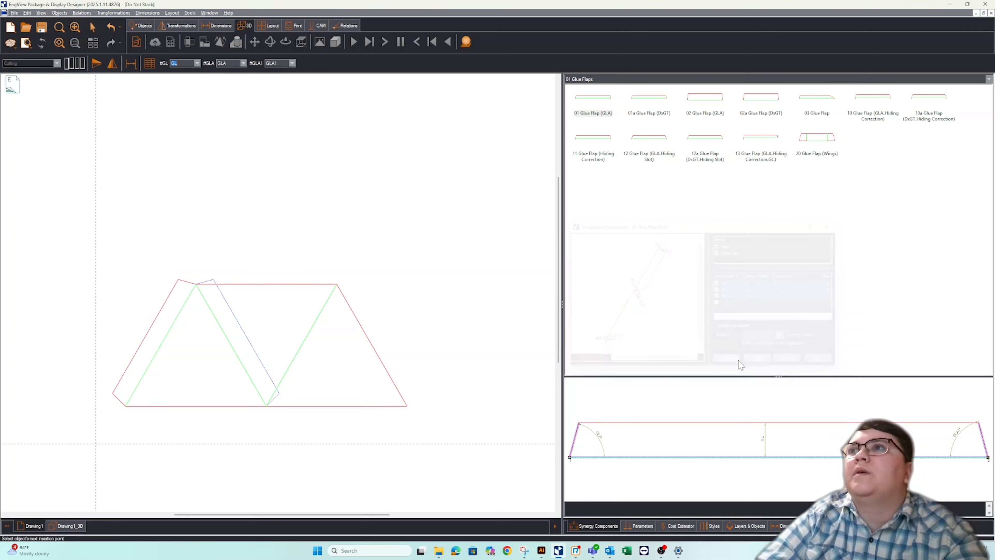
{"action": "left_click", "coordinate": [338, 289]}
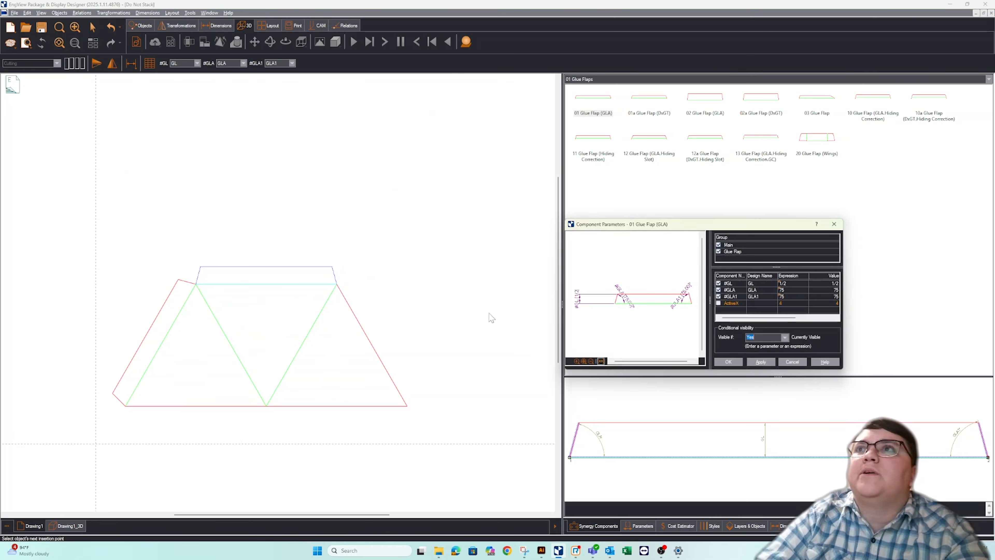
{"action": "left_click", "coordinate": [728, 362]}
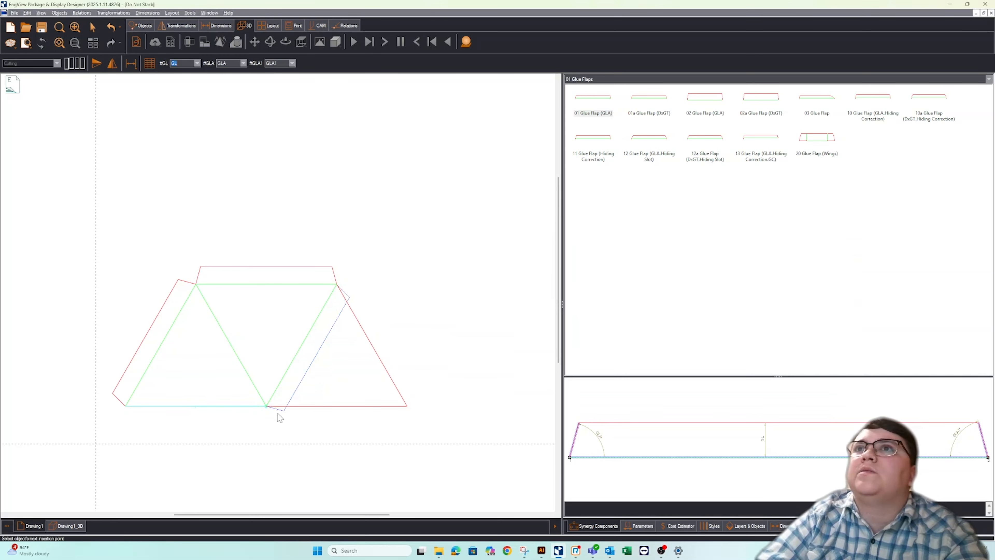
{"action": "left_click", "coordinate": [409, 404]}
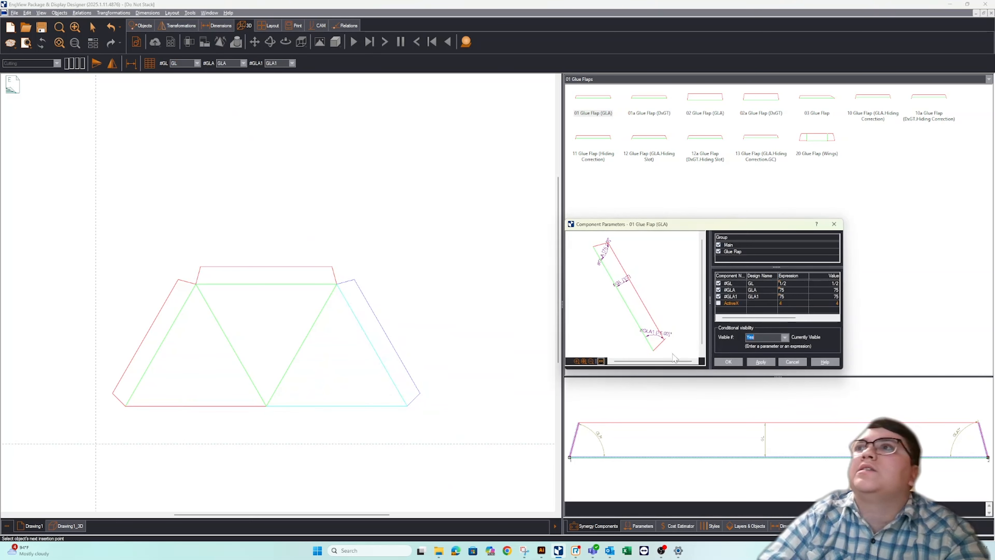
{"action": "left_click", "coordinate": [727, 362]}
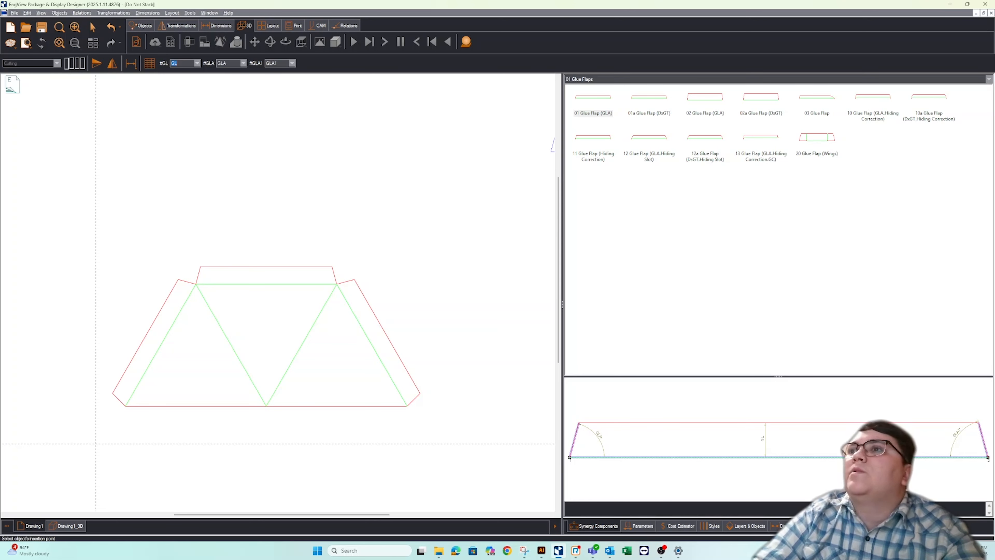
Set the glue flap angle GLA to 50 degrees and finish placing flaps.
{"action": "left_click", "coordinate": [642, 526]}
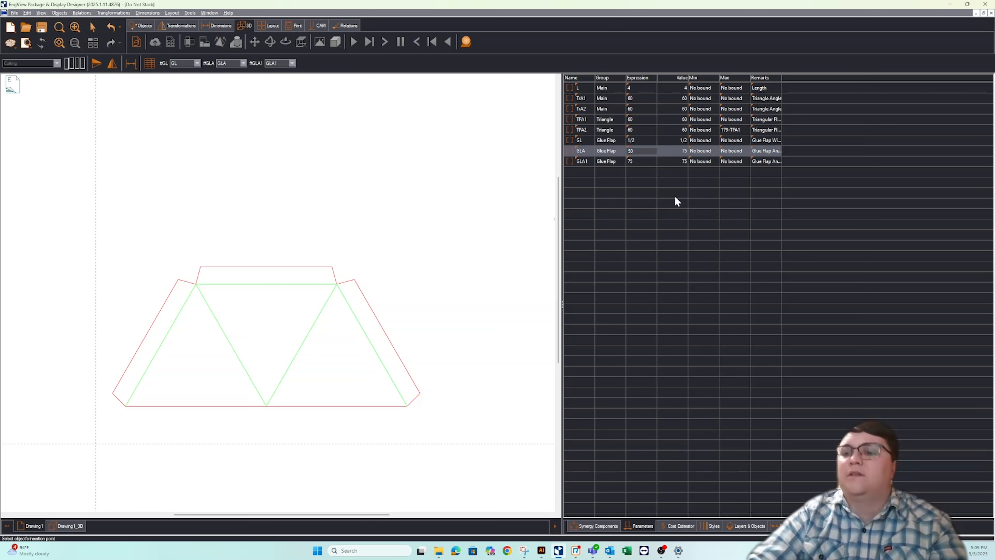
{"action": "key", "text": "Return"}
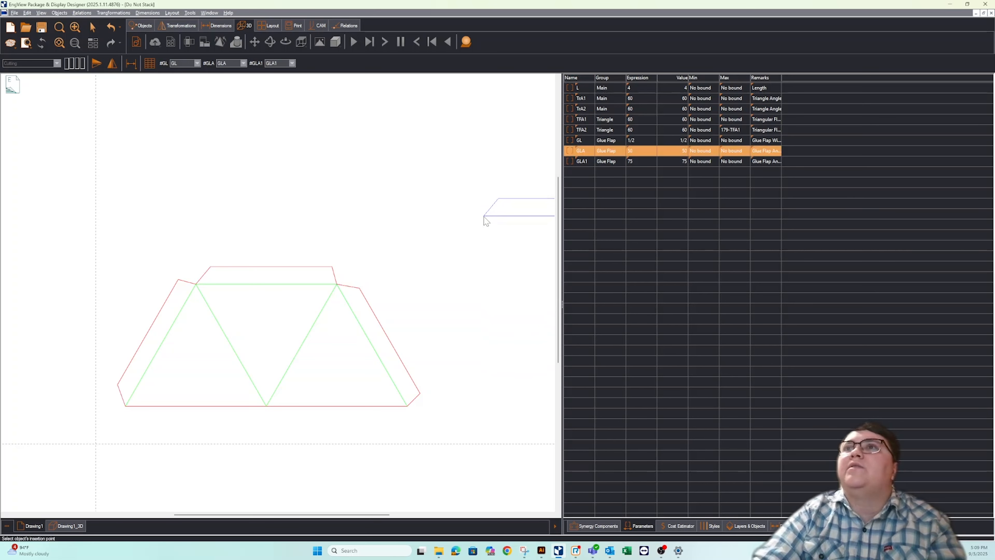
{"action": "key", "text": "Escape"}
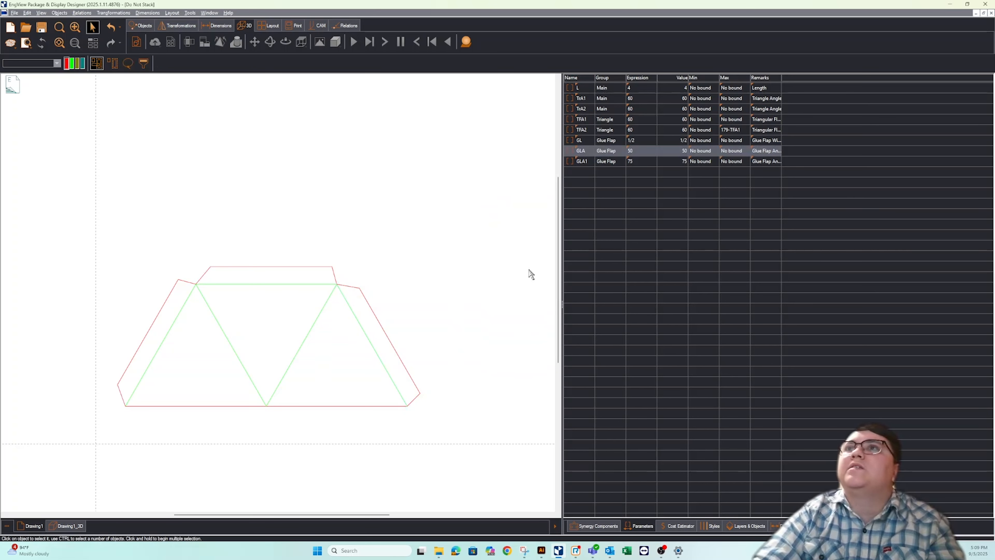
Set the second glue flap angle, GLA1, to 50 degrees.
{"action": "left_click", "coordinate": [364, 297]}
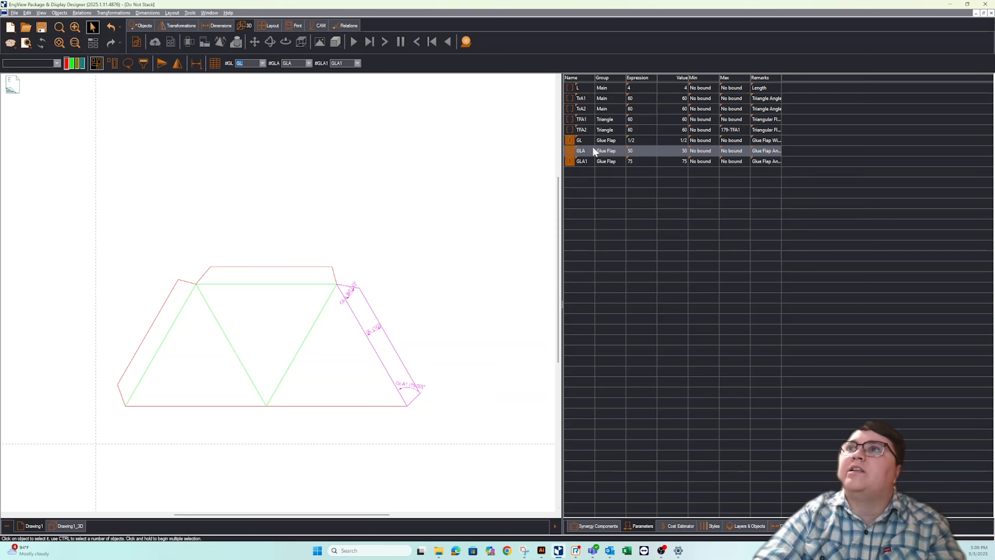
{"action": "left_click", "coordinate": [588, 162]}
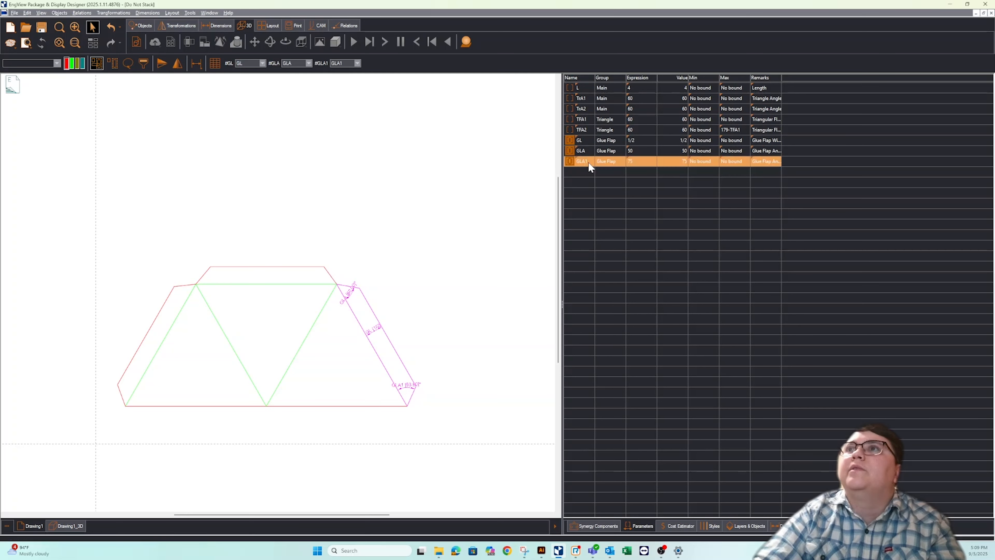
{"action": "double_click", "coordinate": [650, 162]}
{"action": "type", "text": "50"}
{"action": "key", "text": "Return"}
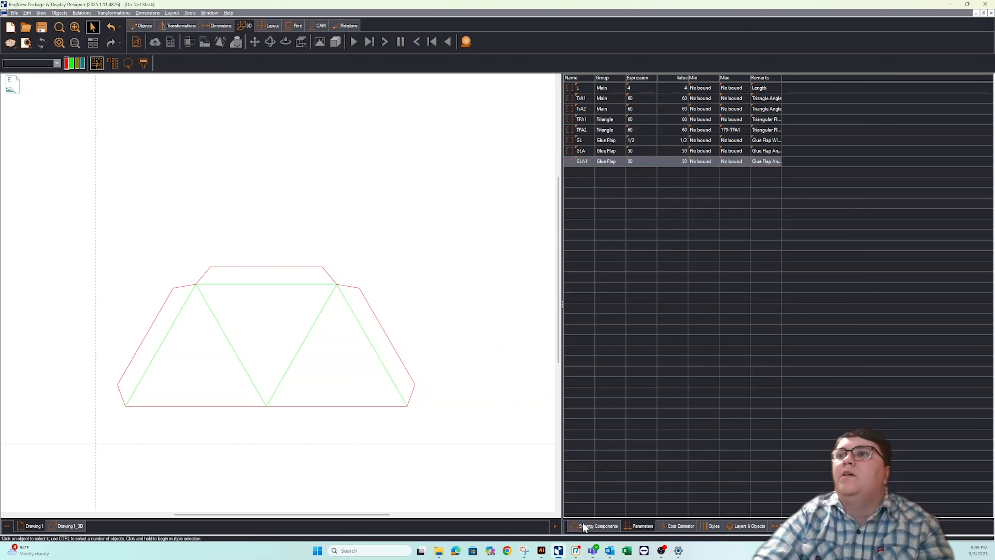
Browse the hole and cut categories of the component library and open the Display Box Cuts.
{"action": "left_click", "coordinate": [608, 526]}
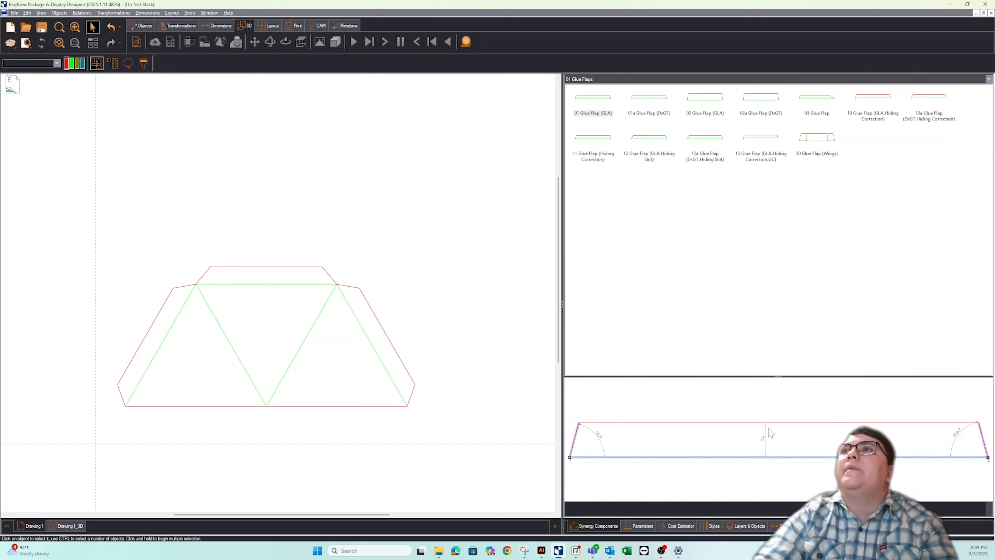
{"action": "left_click", "coordinate": [989, 79]}
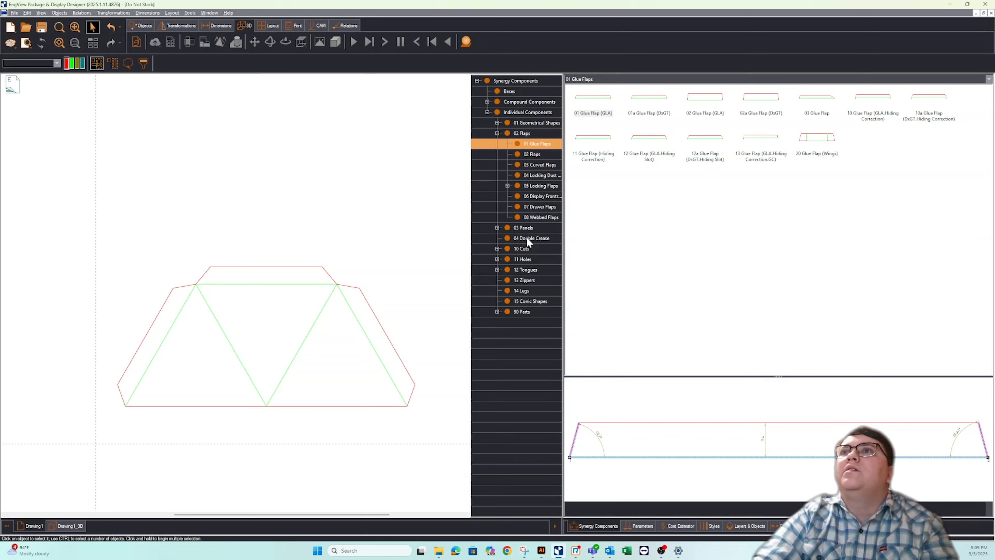
{"action": "left_click", "coordinate": [497, 259]}
{"action": "left_click", "coordinate": [529, 271]}
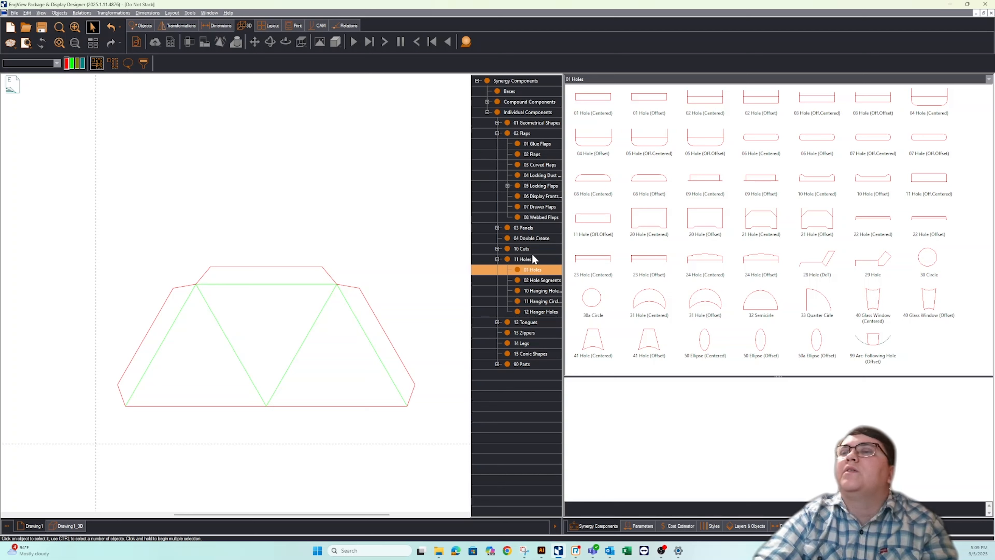
{"action": "left_click", "coordinate": [497, 259]}
{"action": "left_click", "coordinate": [497, 248]}
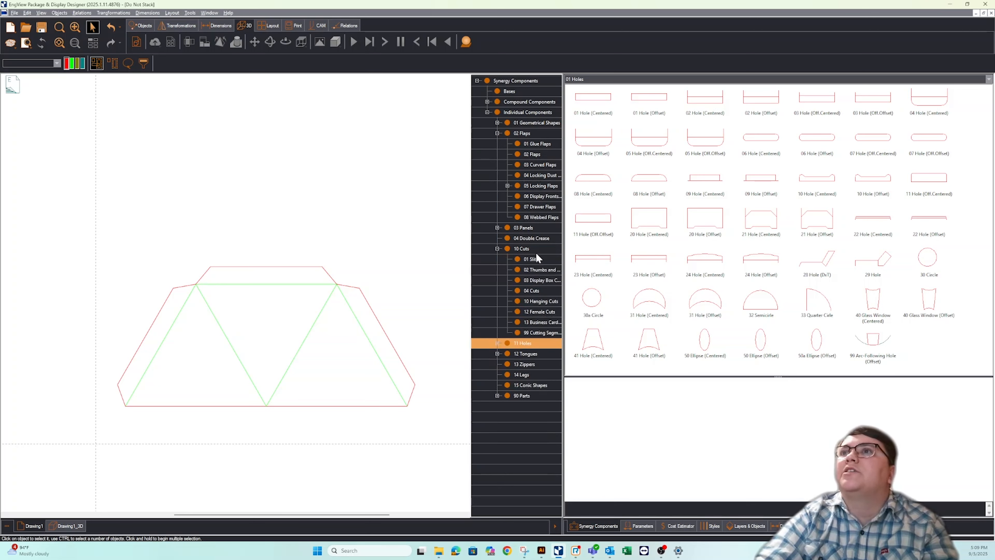
{"action": "left_click", "coordinate": [539, 301]}
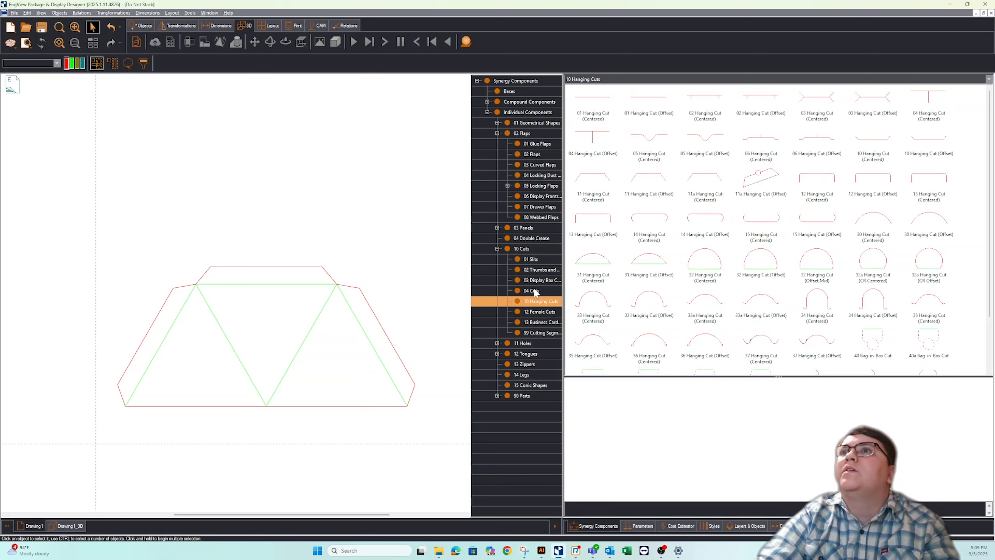
{"action": "left_click", "coordinate": [532, 260]}
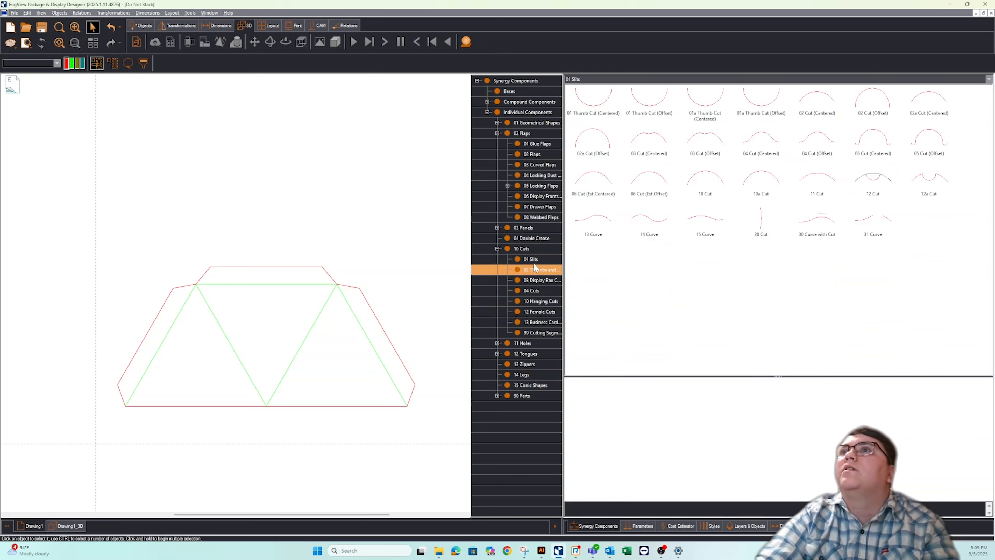
{"action": "left_click", "coordinate": [540, 280]}
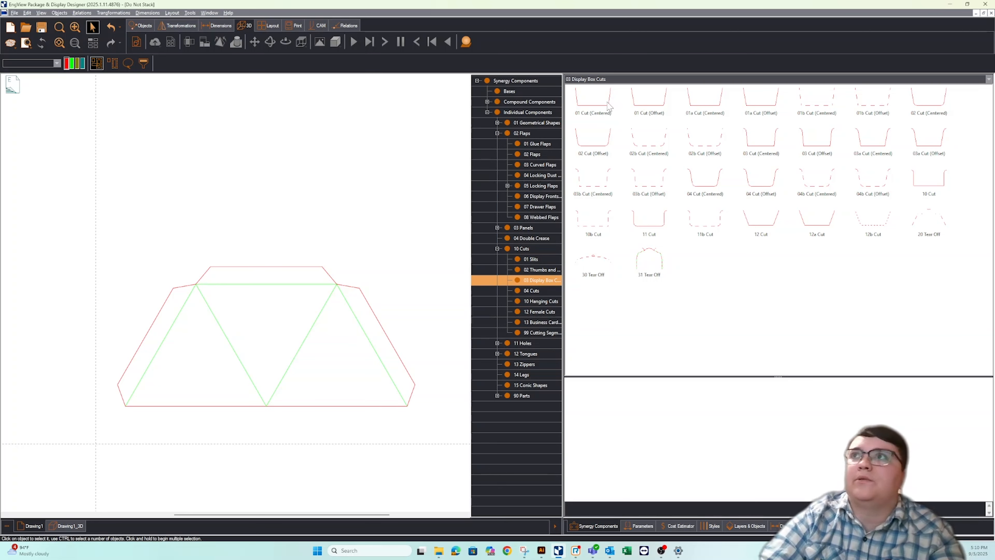
Place 01 Cut (Centered) on the middle triangle's top crease with depth 3/4, base length 1 1/2 and bevel 3/32.
{"action": "left_click", "coordinate": [608, 112]}
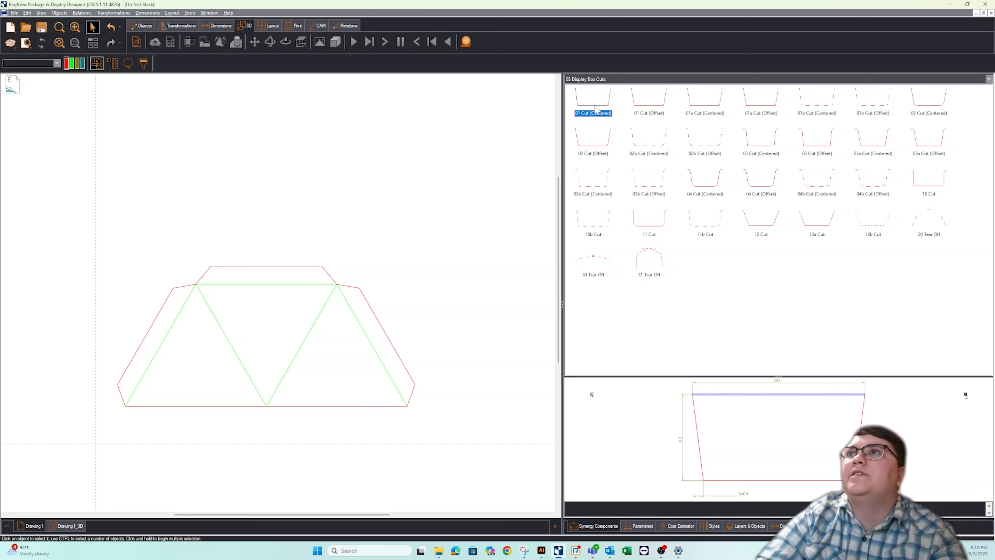
{"action": "left_click", "coordinate": [455, 157]}
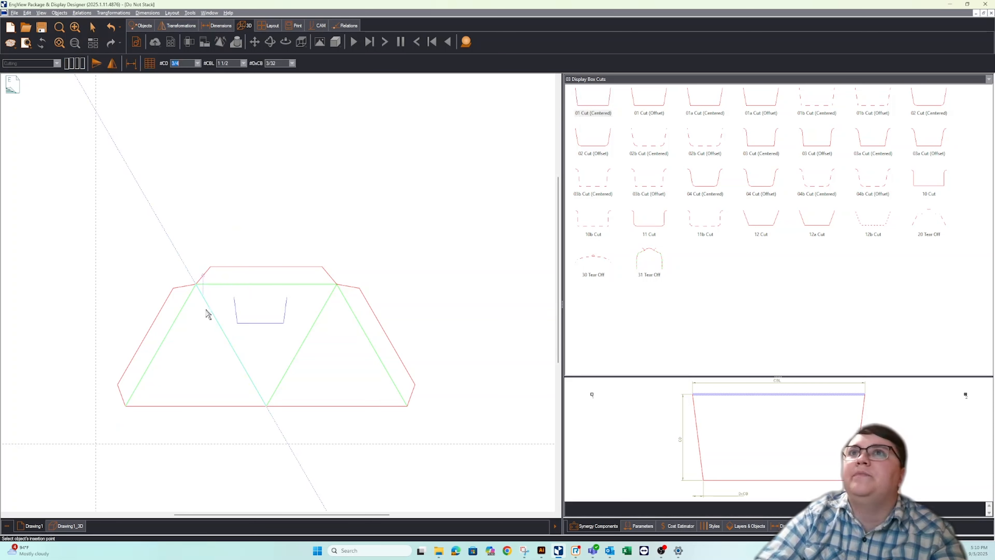
{"action": "left_click", "coordinate": [196, 285]}
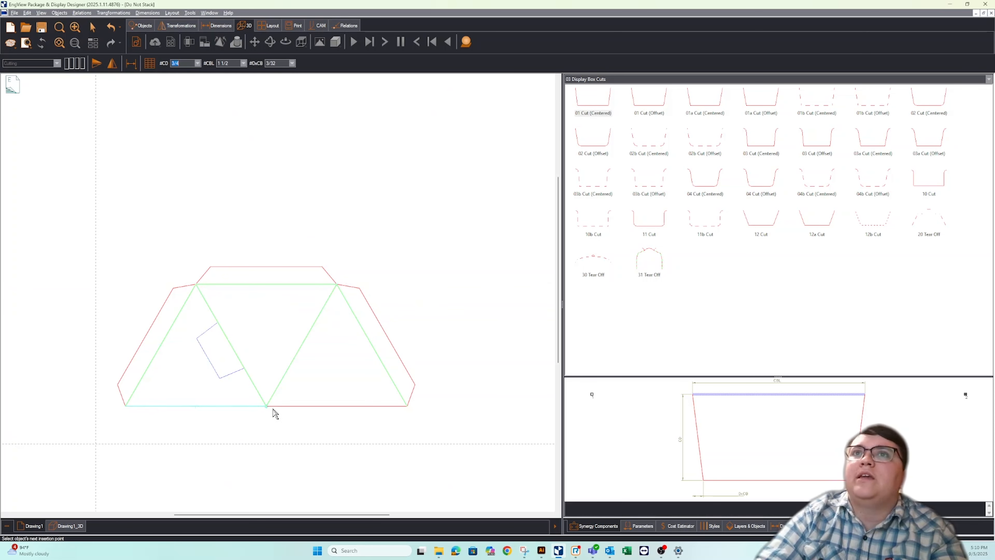
{"action": "left_click", "coordinate": [337, 285]}
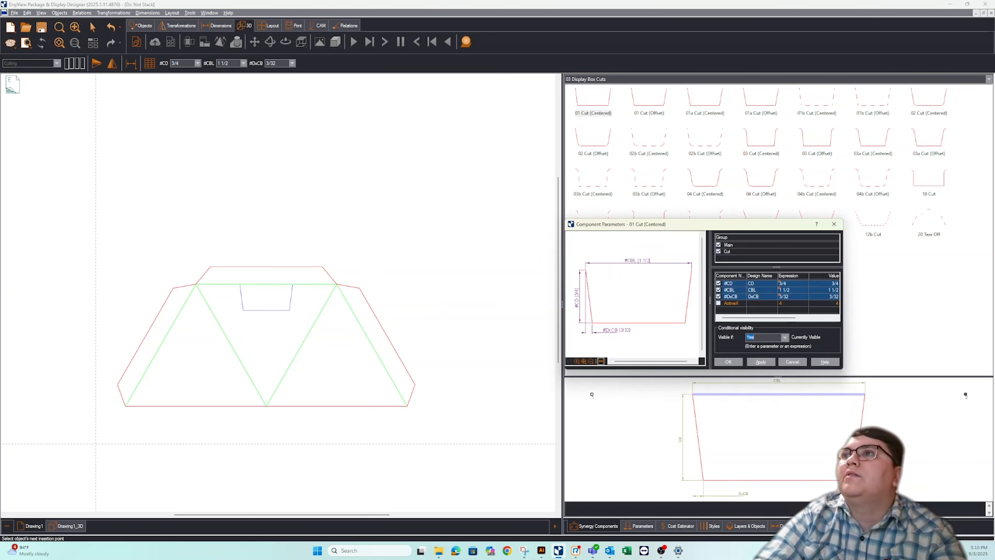
{"action": "left_click", "coordinate": [729, 362]}
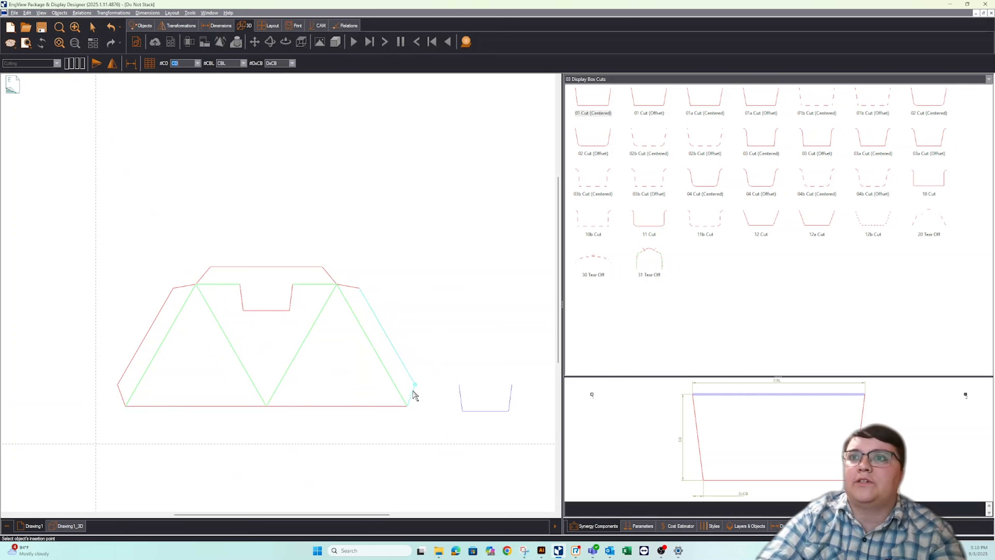
Place the same centered cut on the left triangle's glue flap crease and finish placing cuts.
{"action": "left_click", "coordinate": [125, 406]}
{"action": "left_click", "coordinate": [196, 283]}
{"action": "left_click", "coordinate": [723, 360]}
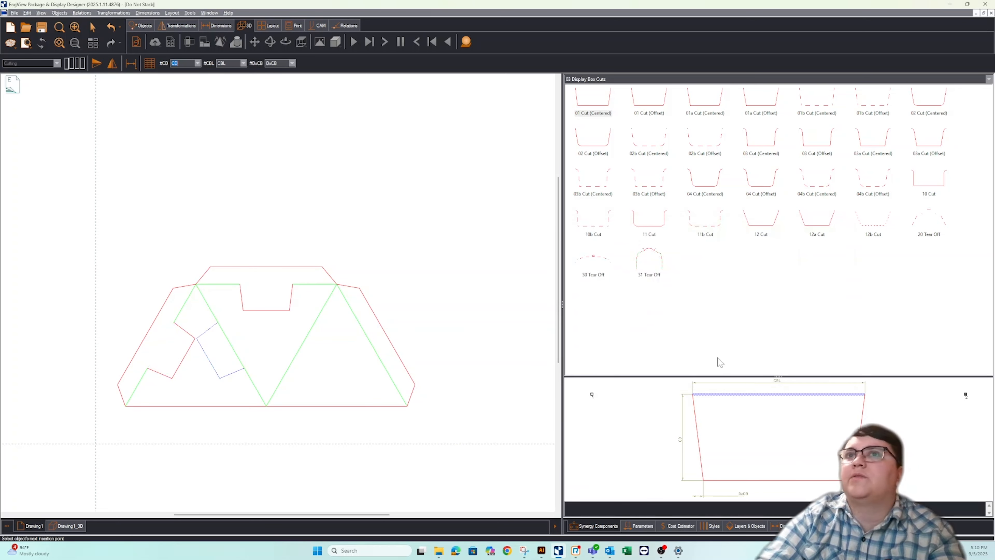
{"action": "key", "text": "Escape"}
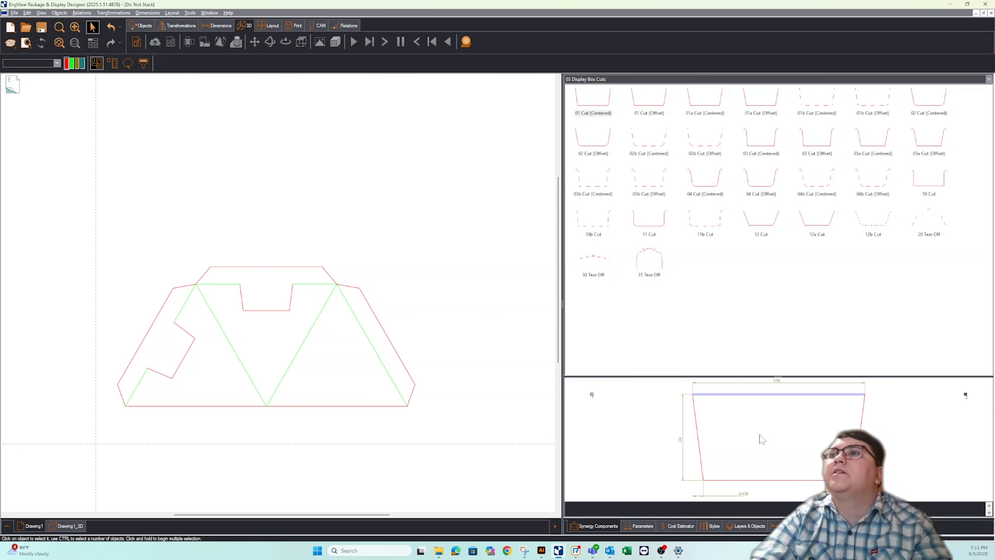
Set the cut base length, CBL, of the centered cuts to 1, keeping the bevel, DxCB, at 3/32.
{"action": "left_click", "coordinate": [631, 527]}
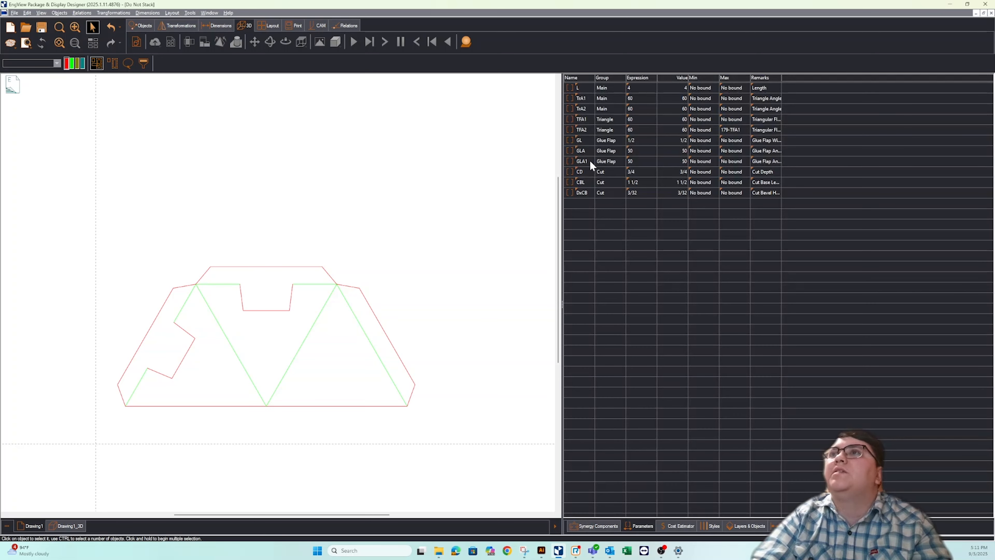
{"action": "left_click", "coordinate": [266, 314]}
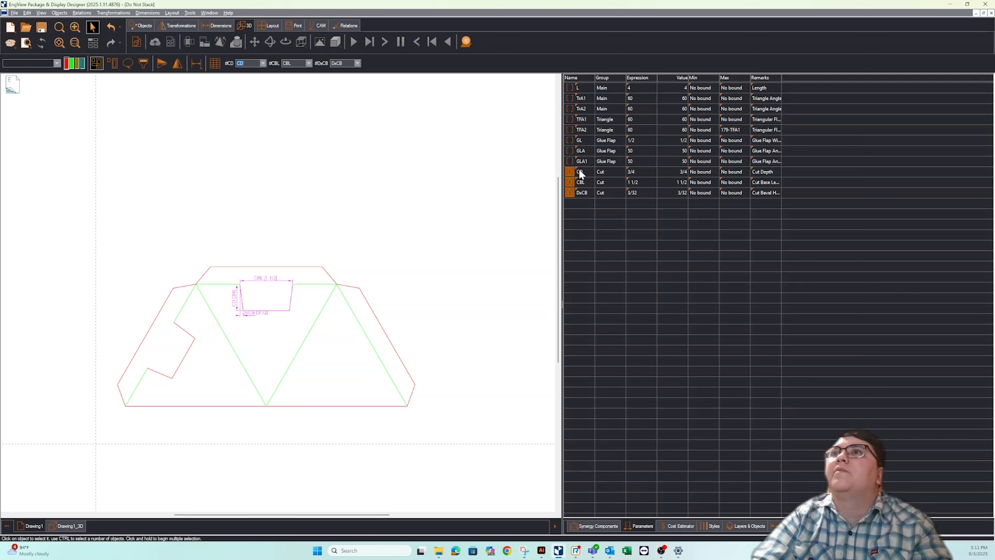
{"action": "left_click", "coordinate": [588, 181]}
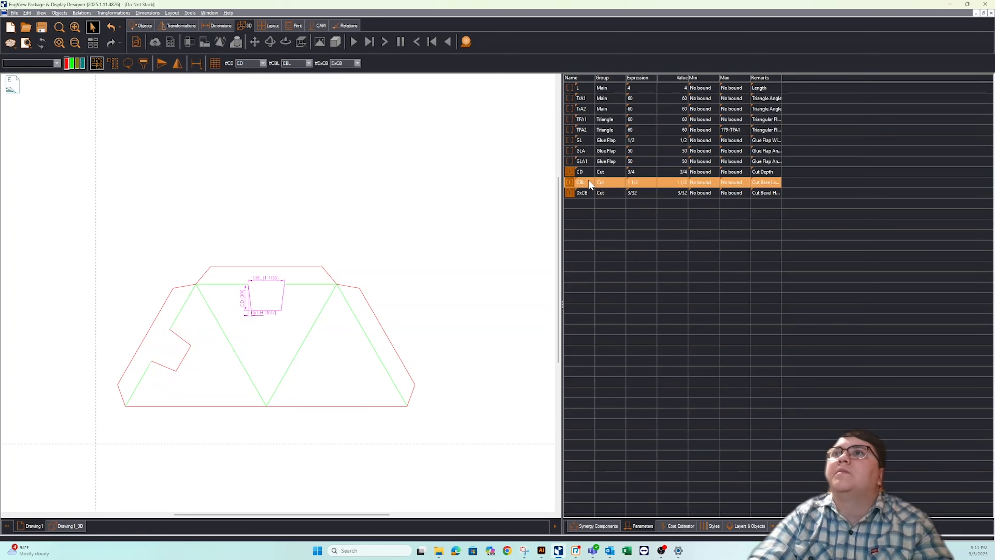
{"action": "left_click", "coordinate": [632, 183]}
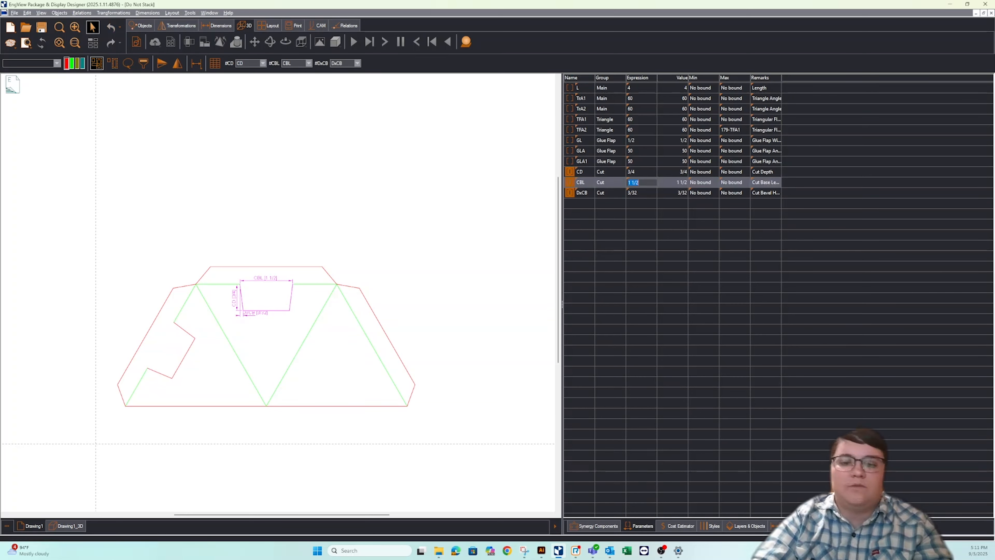
{"action": "type", "text": "1"}
{"action": "key", "text": "Return"}
{"action": "left_click", "coordinate": [647, 192]}
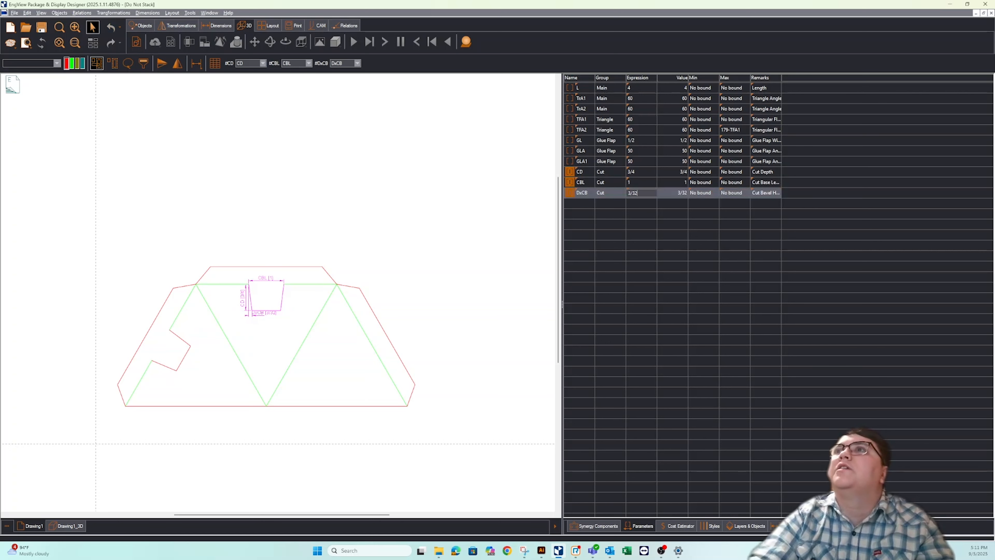
{"action": "key", "text": "Return"}
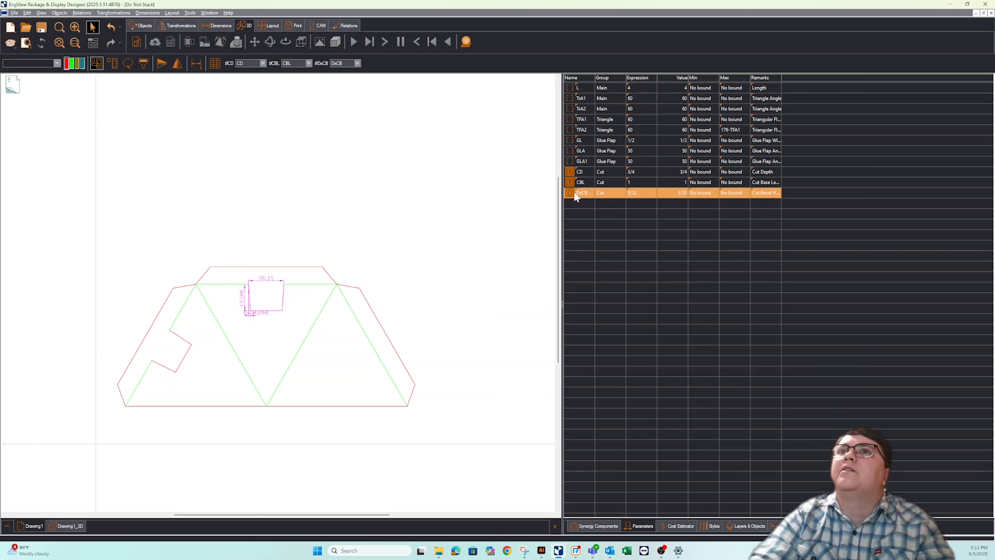
Try a cut depth, CD, of .5 for the centered cuts and reduce it to .25.
{"action": "left_click", "coordinate": [576, 173]}
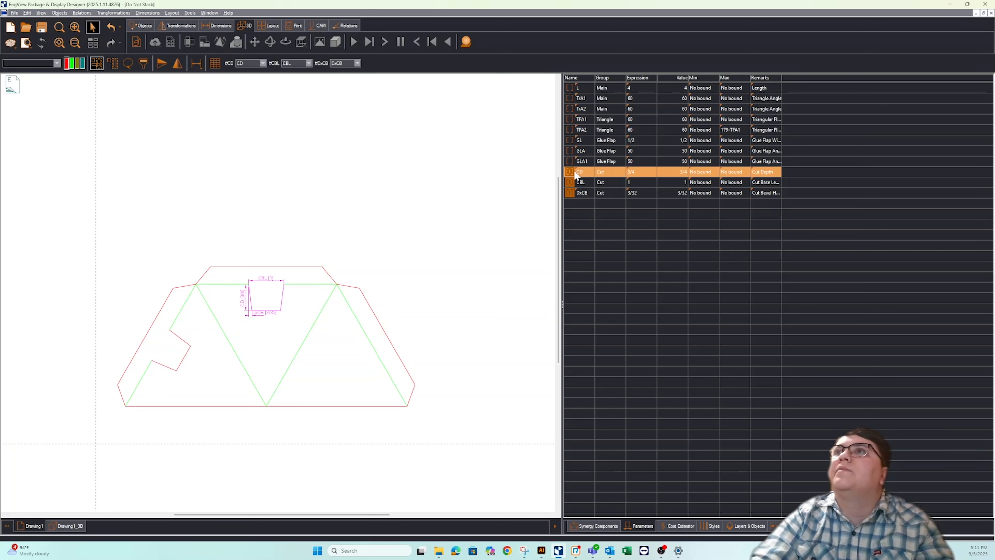
{"action": "left_click", "coordinate": [641, 174]}
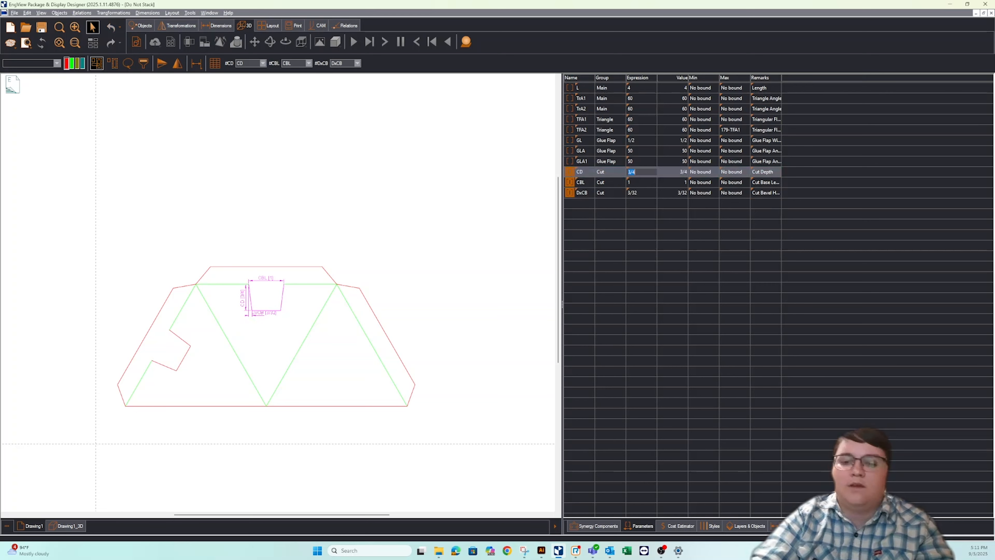
{"action": "type", "text": ".5"}
{"action": "key", "text": "Return"}
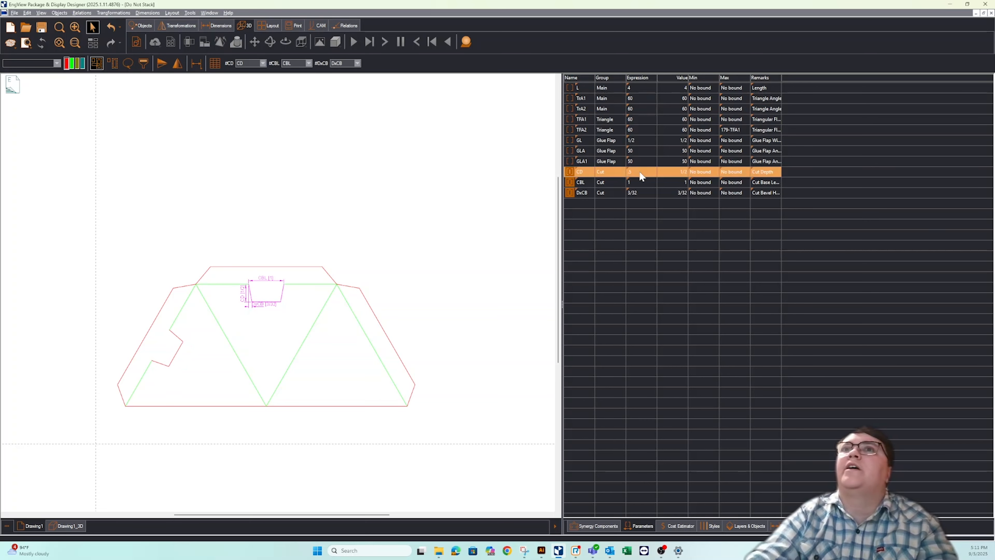
{"action": "left_click", "coordinate": [641, 172]}
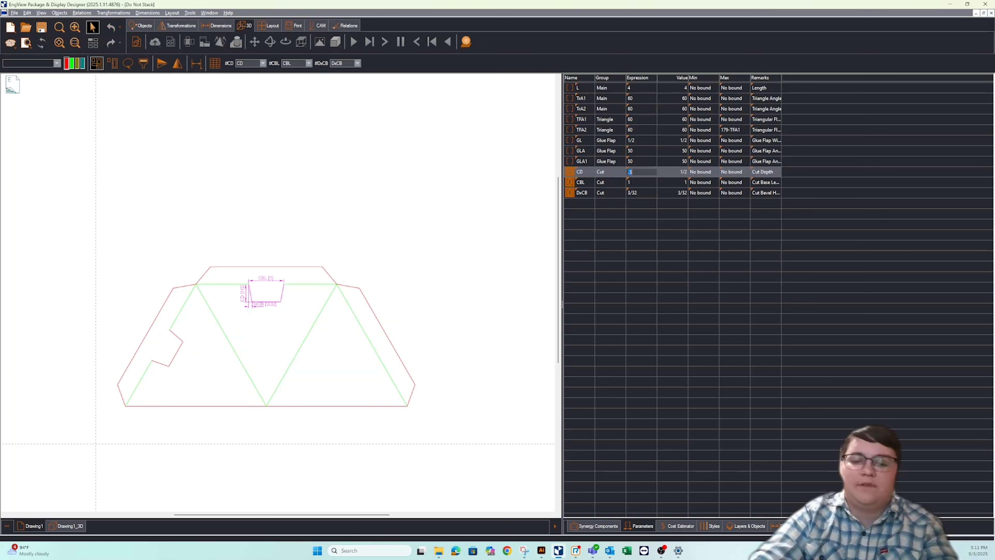
{"action": "type", "text": ".25"}
{"action": "key", "text": "Return"}
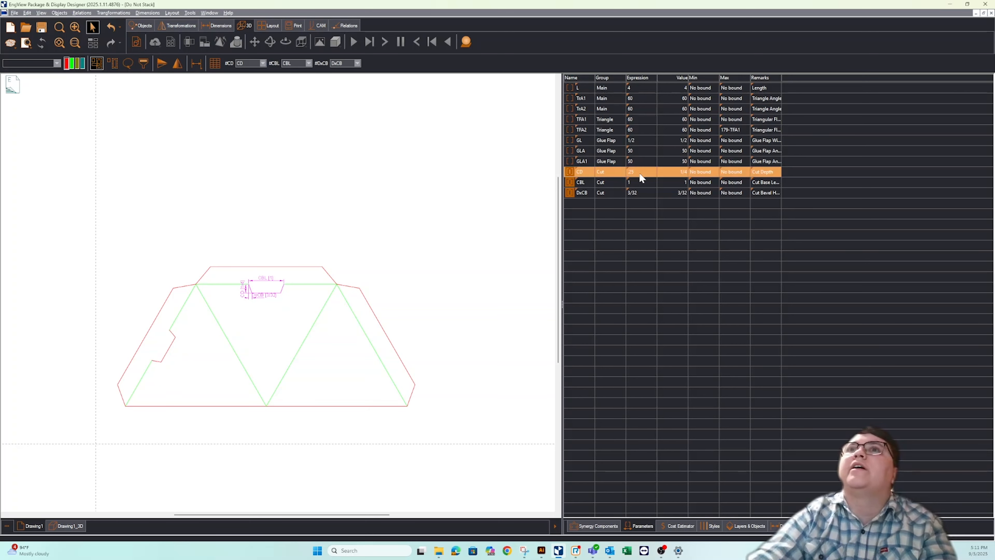
Set the cut base length, CBL, to .5 and deselect the cut.
{"action": "left_click", "coordinate": [641, 182]}
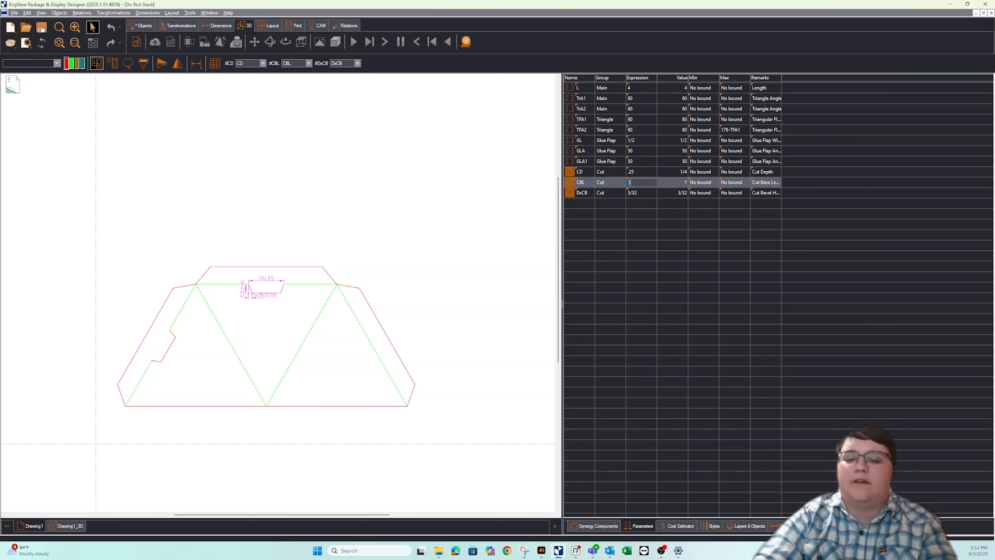
{"action": "type", "text": ".5"}
{"action": "key", "text": "Return"}
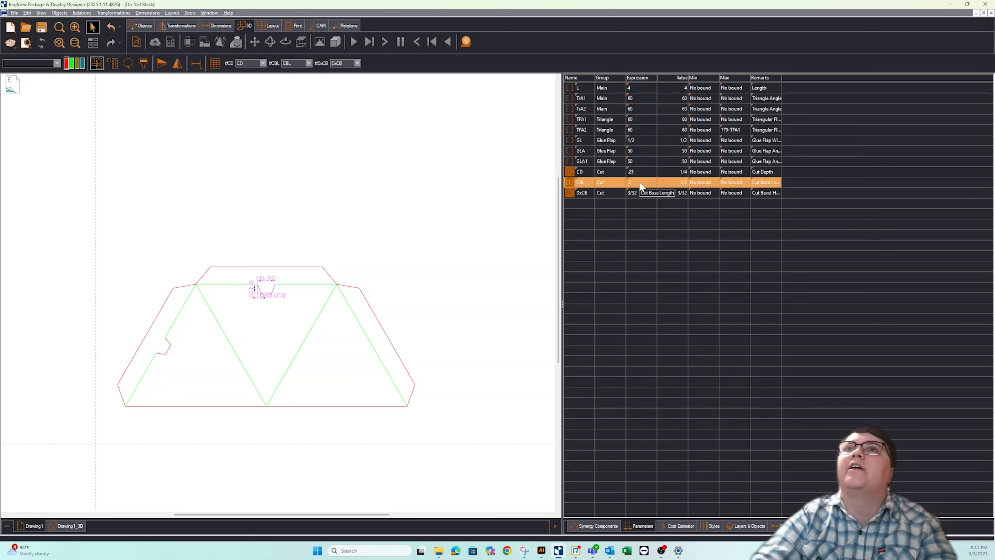
{"action": "left_click", "coordinate": [458, 268]}
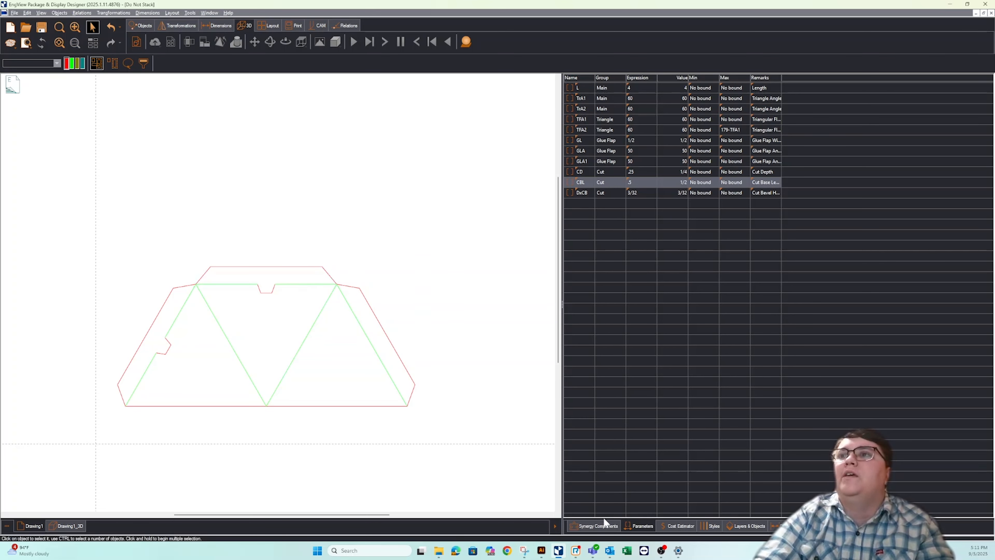
Place 01 Cut (Offset) from the upper end of the right triangle's glue flap crease, with depth .25, base length .5, bevel 3/32 and offset 5/8.
{"action": "left_click", "coordinate": [599, 526]}
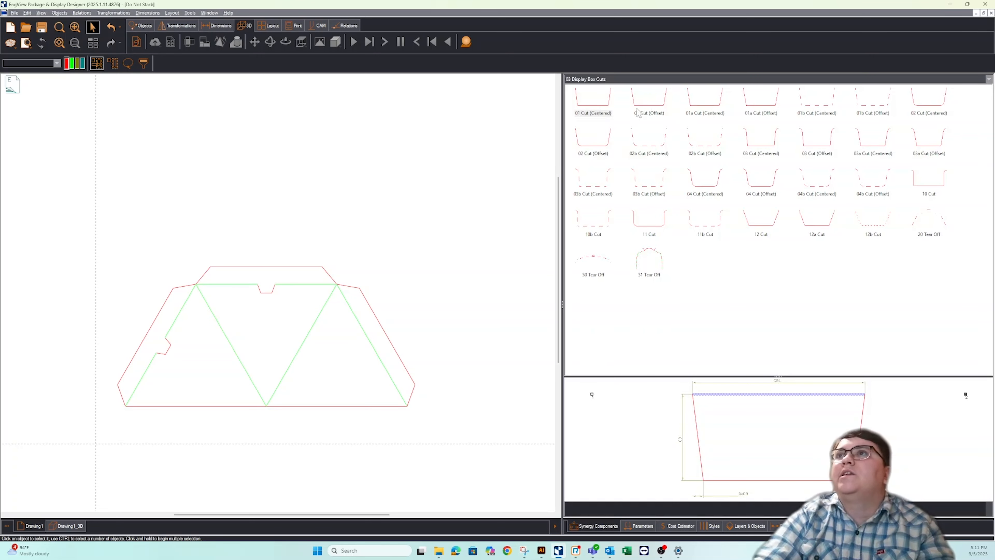
{"action": "left_click", "coordinate": [666, 111]}
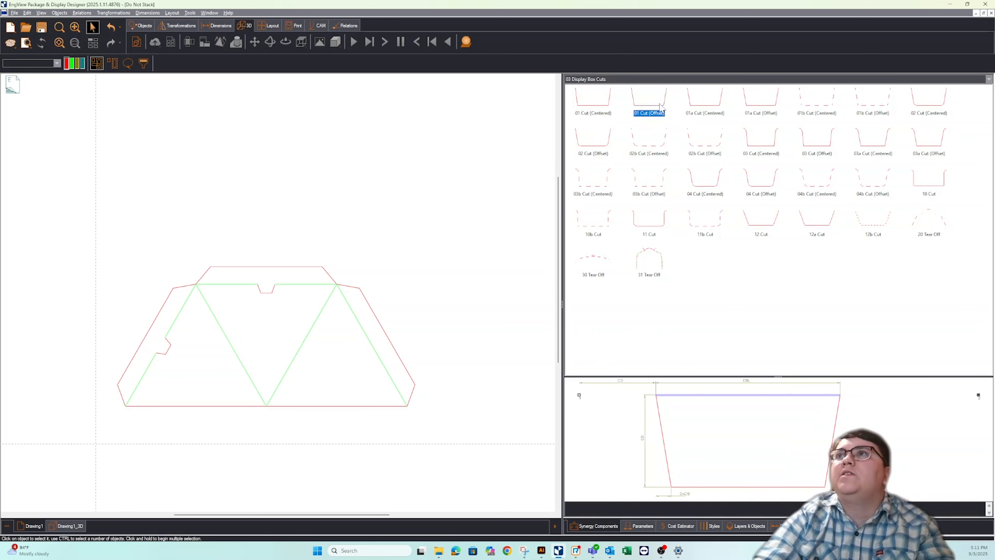
{"action": "double_click", "coordinate": [658, 111]}
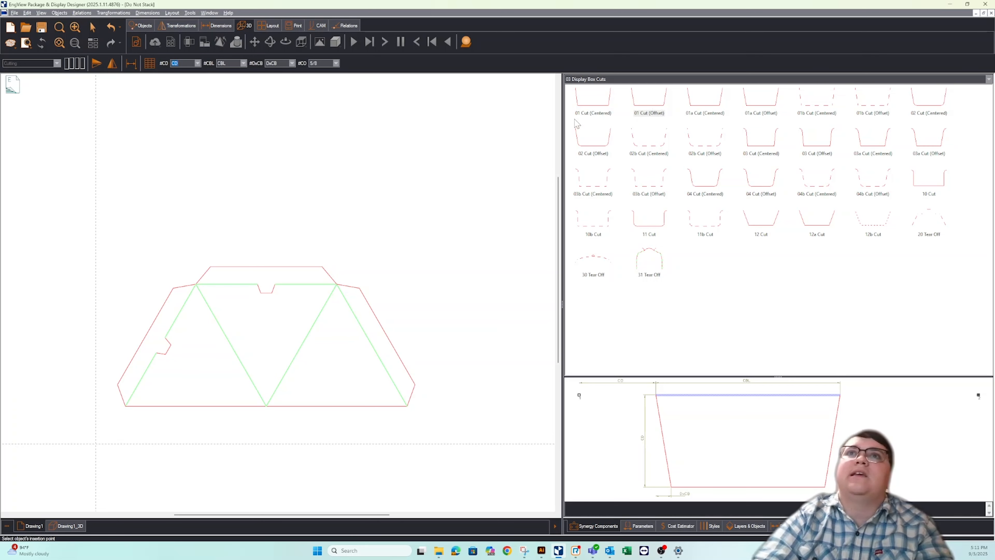
{"action": "left_click", "coordinate": [271, 296]}
{"action": "left_click", "coordinate": [178, 358]}
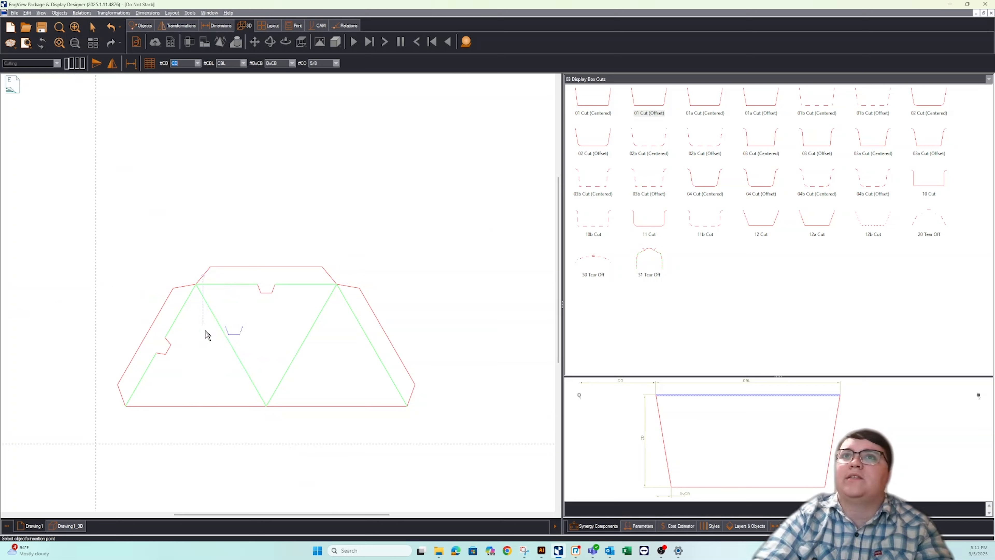
{"action": "left_click", "coordinate": [337, 285]}
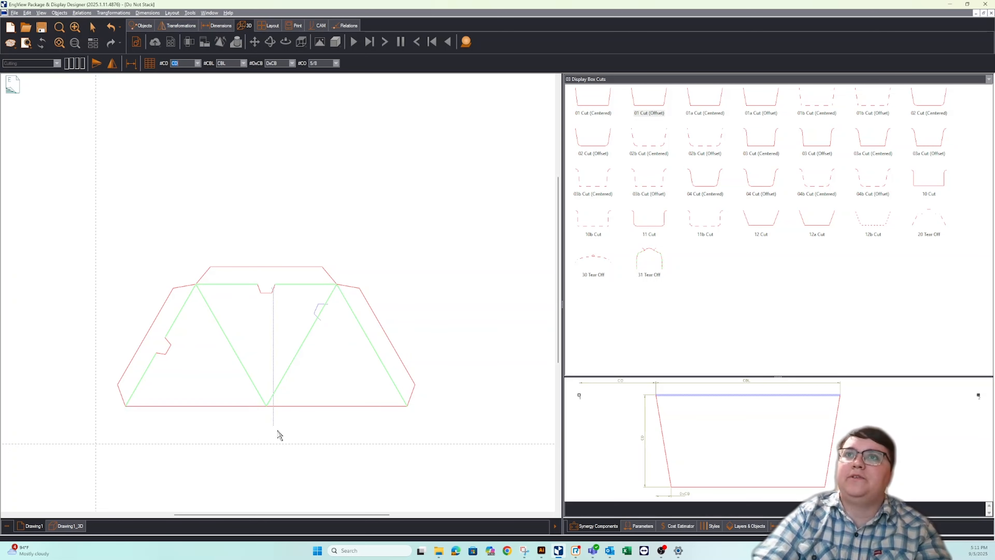
{"action": "left_click", "coordinate": [408, 407]}
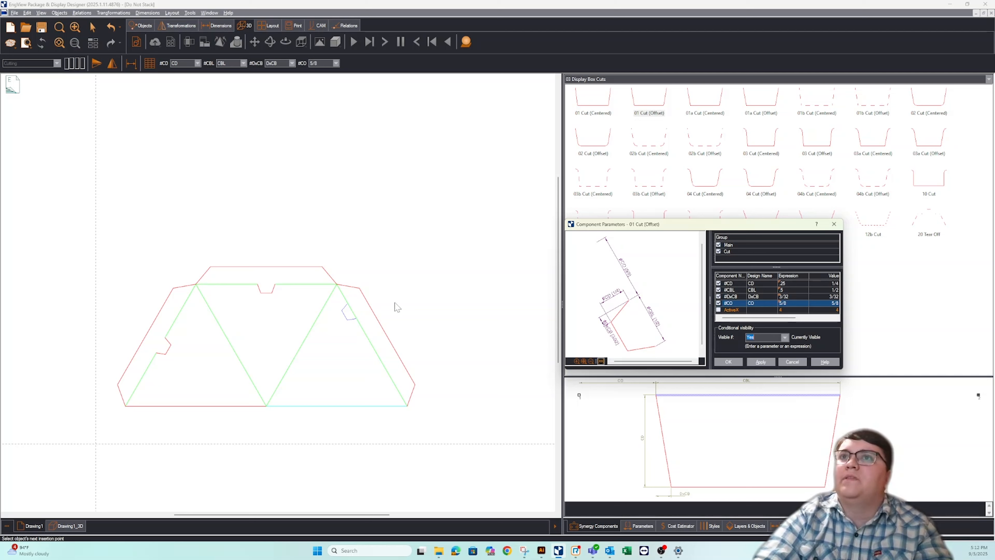
{"action": "left_click", "coordinate": [729, 362]}
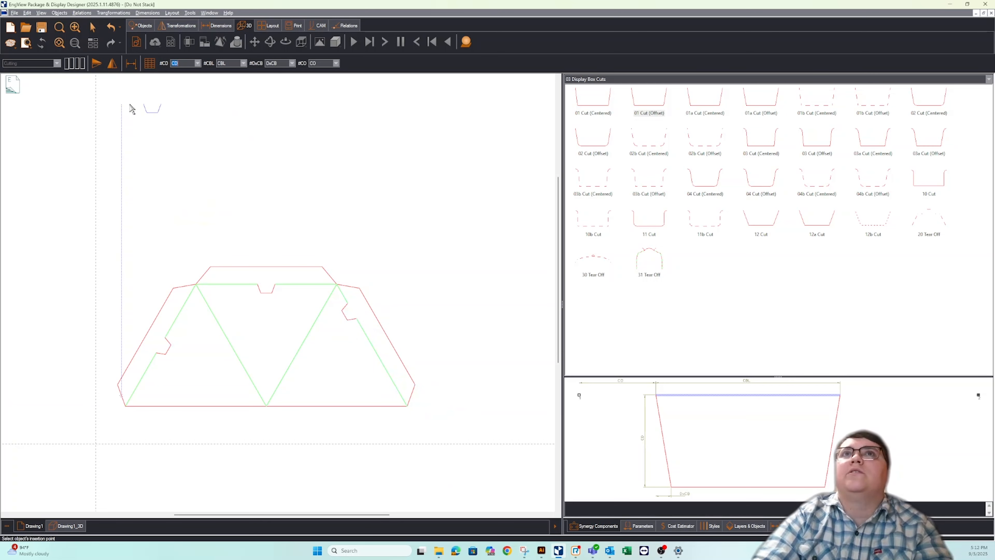
Place a mirrored 01 Cut (Offset) from the lower end of the same crease with offset 5/8, and finish placing cuts.
{"action": "left_click", "coordinate": [112, 67]}
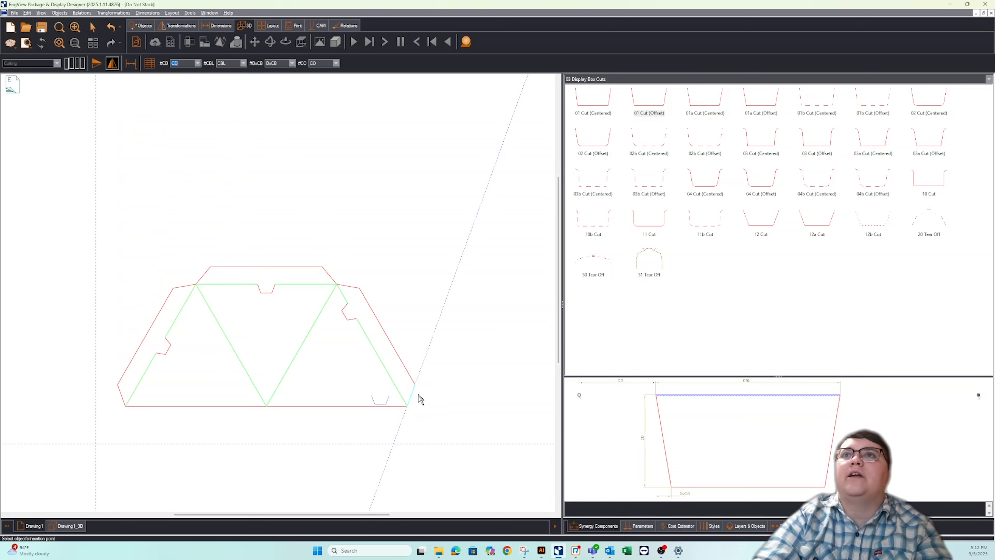
{"action": "left_click", "coordinate": [407, 408]}
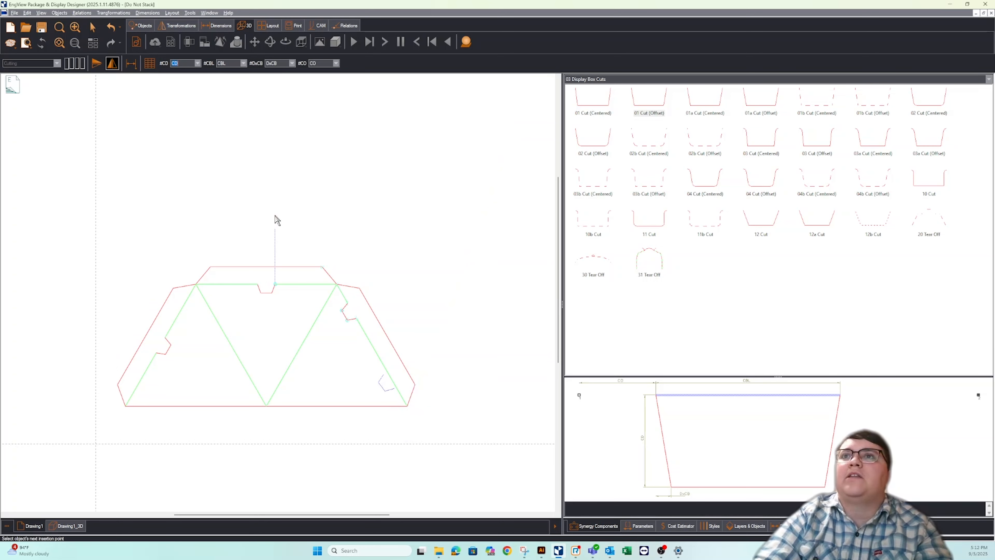
{"action": "left_click", "coordinate": [336, 284]}
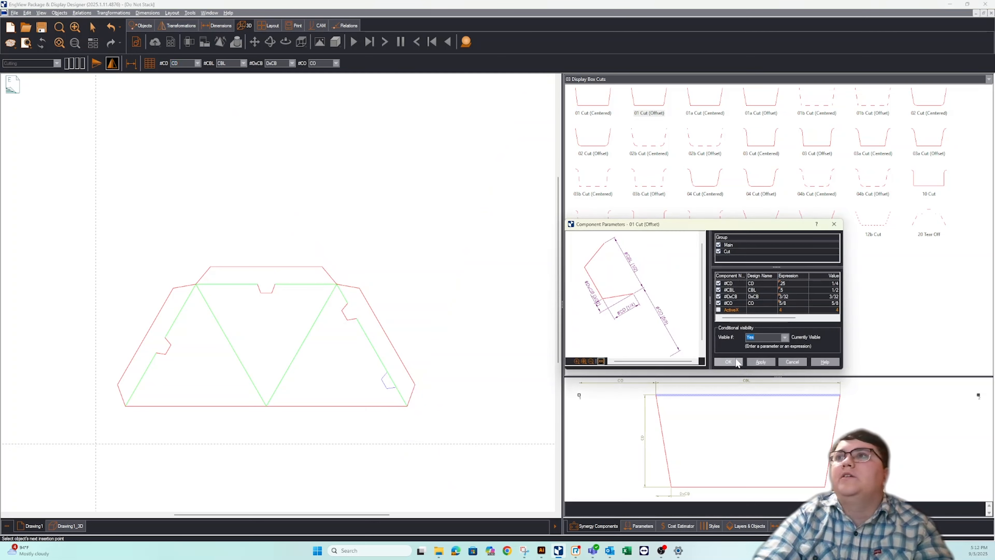
{"action": "left_click", "coordinate": [740, 362]}
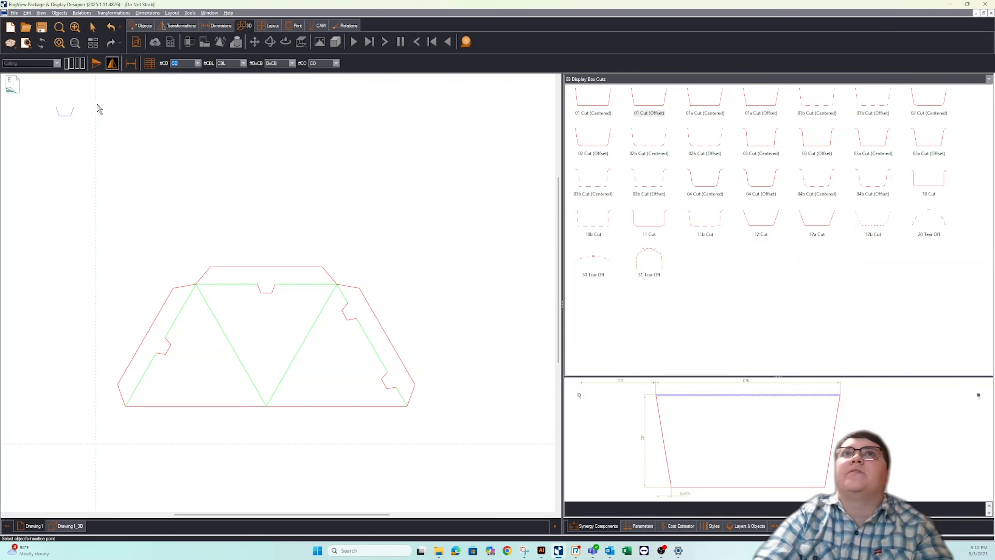
{"action": "left_click", "coordinate": [100, 68]}
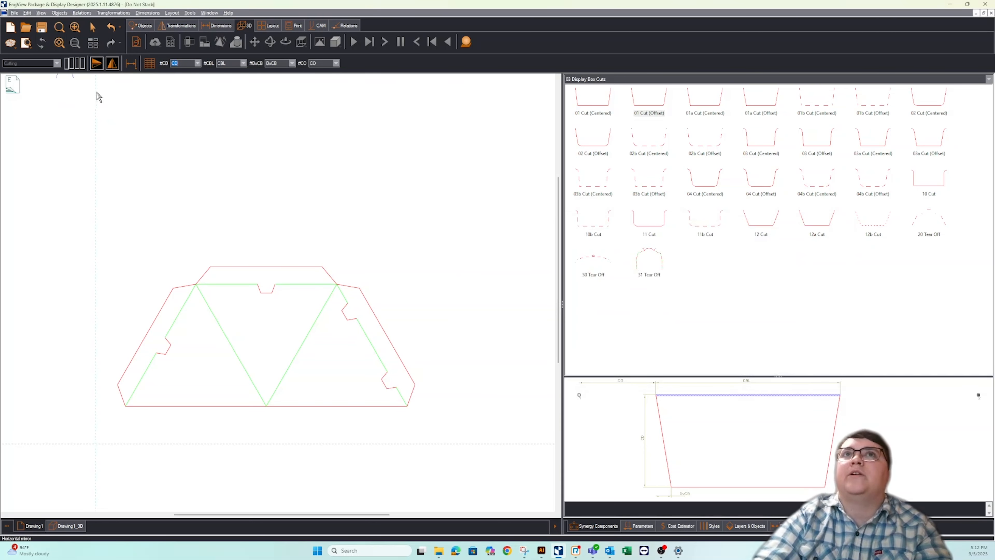
{"action": "left_click", "coordinate": [297, 283]}
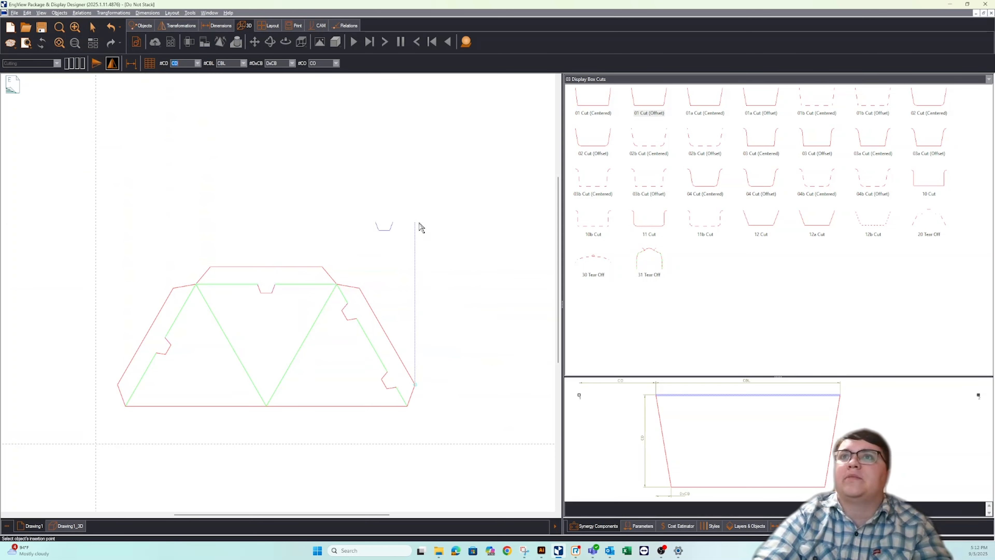
{"action": "key", "text": "Escape"}
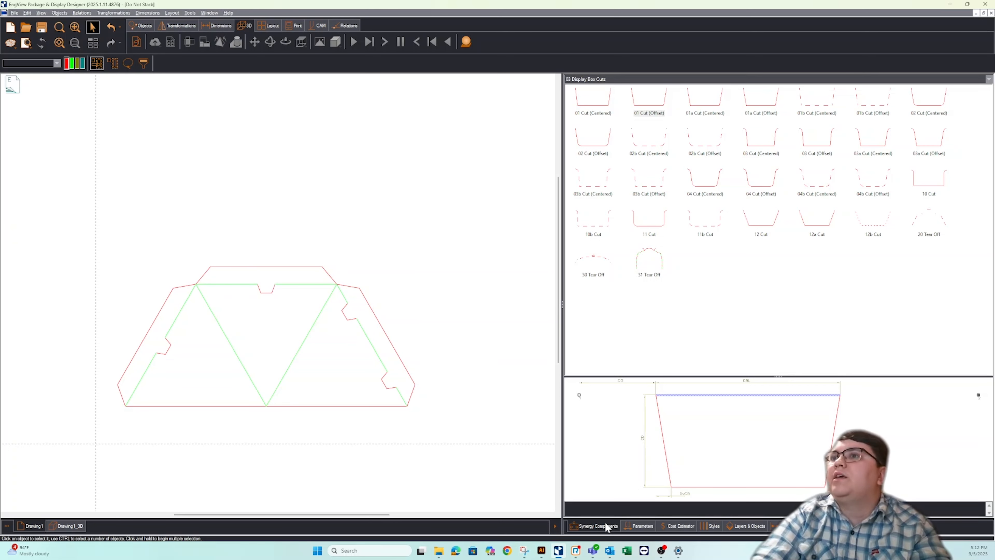
Set the triangle length parameter, L, to 8 so the whole pyramid layout is enlarged.
{"action": "left_click", "coordinate": [641, 525]}
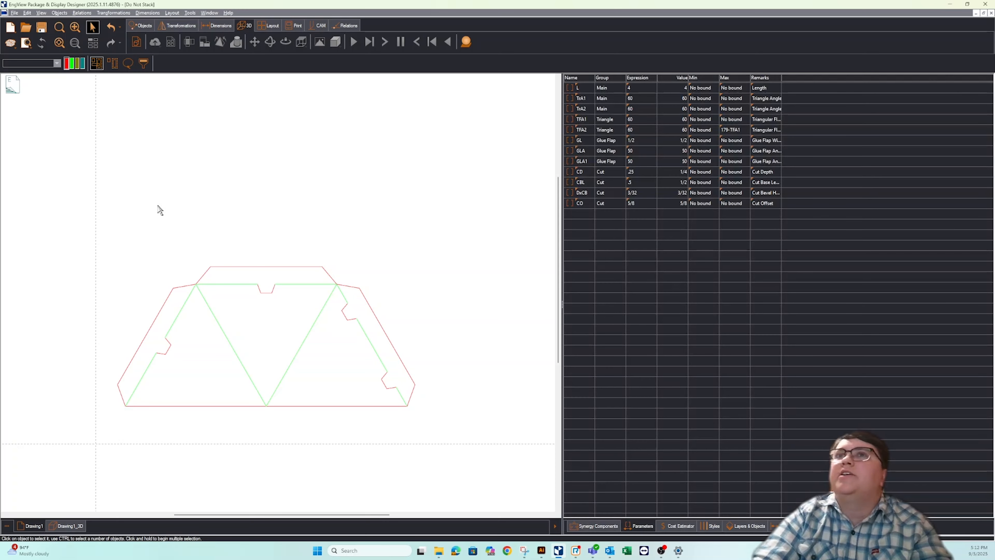
{"action": "mouse_move", "coordinate": [127, 254]}
{"action": "left_mouse_down"}
{"action": "mouse_move", "coordinate": [517, 450]}
{"action": "mouse_move", "coordinate": [502, 447]}
{"action": "mouse_move", "coordinate": [427, 208]}
{"action": "left_mouse_up"}
{"action": "scroll", "coordinate": [84, 360], "scroll_direction": "down", "scroll_amount": 2}
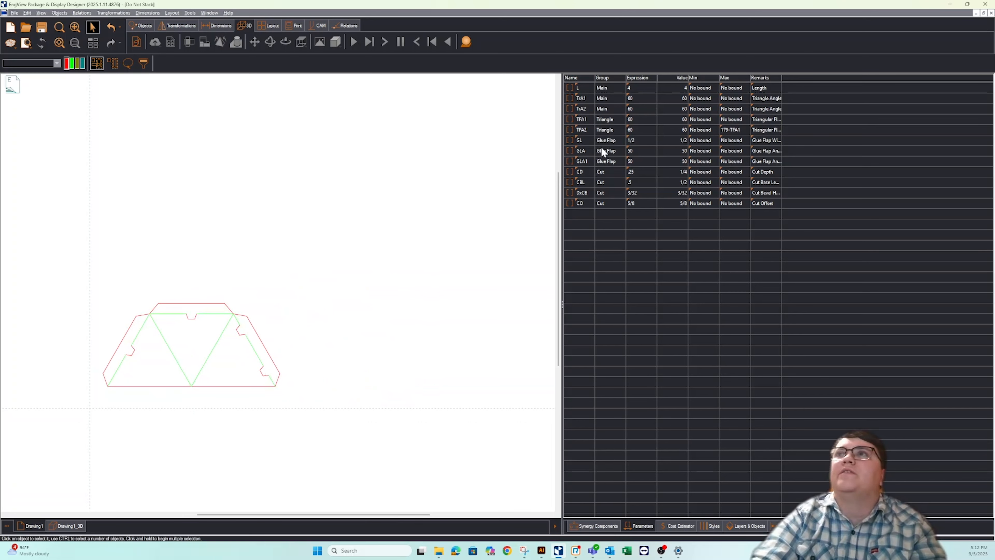
{"action": "double_click", "coordinate": [642, 88]}
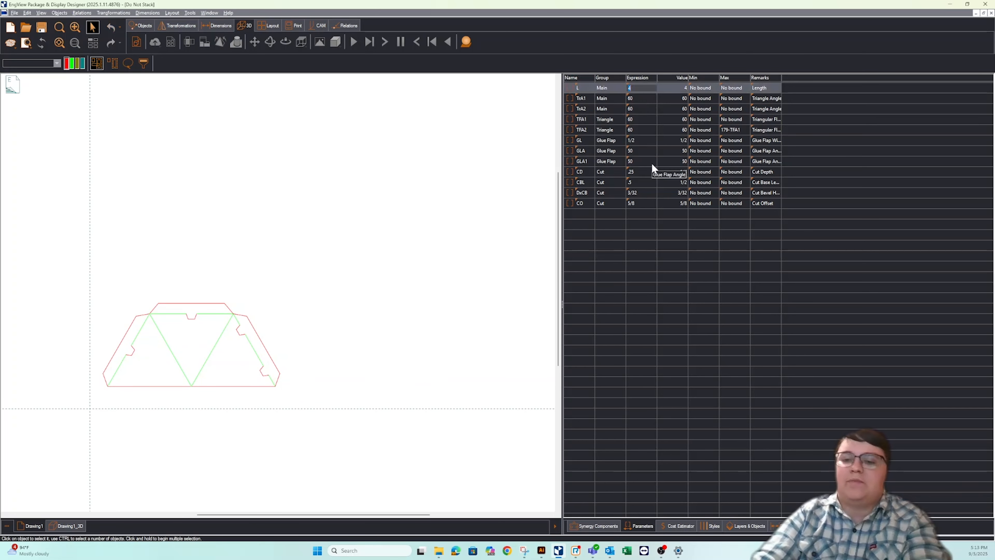
{"action": "key", "text": "Return"}
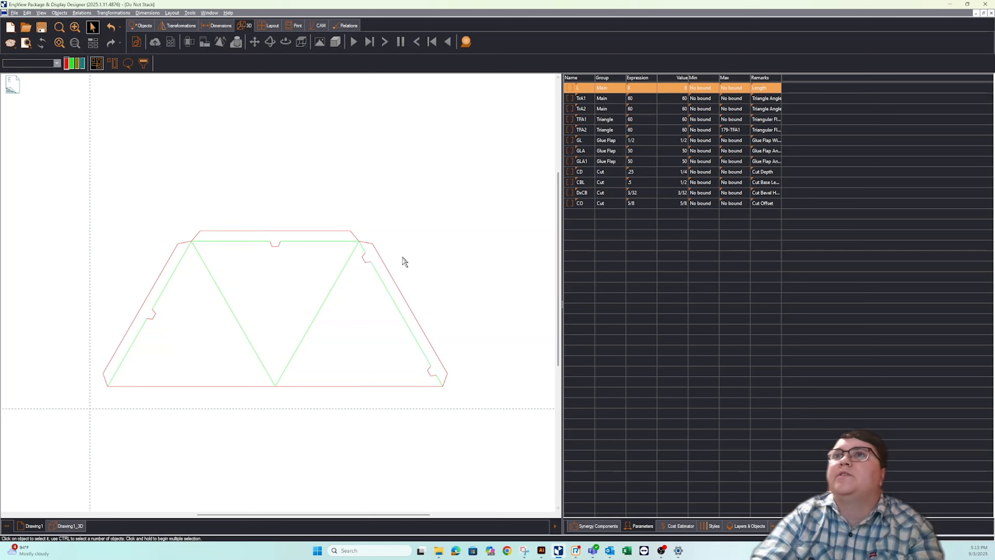
Select the upper offset cut on the right triangle and set the cut depth, CD, to 1 and base length, CBL, to 2.
{"action": "left_click", "coordinate": [370, 263]}
{"action": "double_click", "coordinate": [643, 172]}
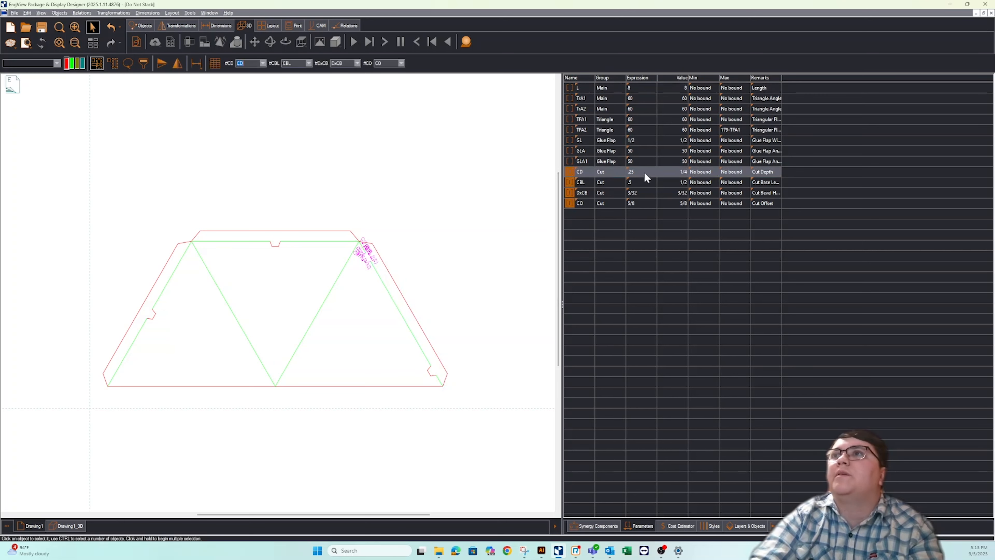
{"action": "type", "text": "1"}
{"action": "key", "text": "Return"}
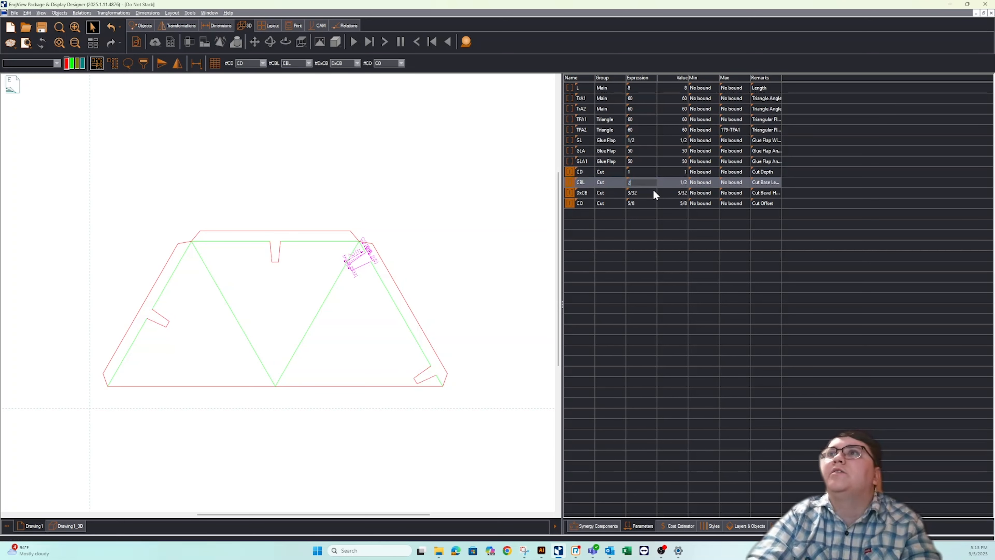
{"action": "left_click", "coordinate": [637, 249]}
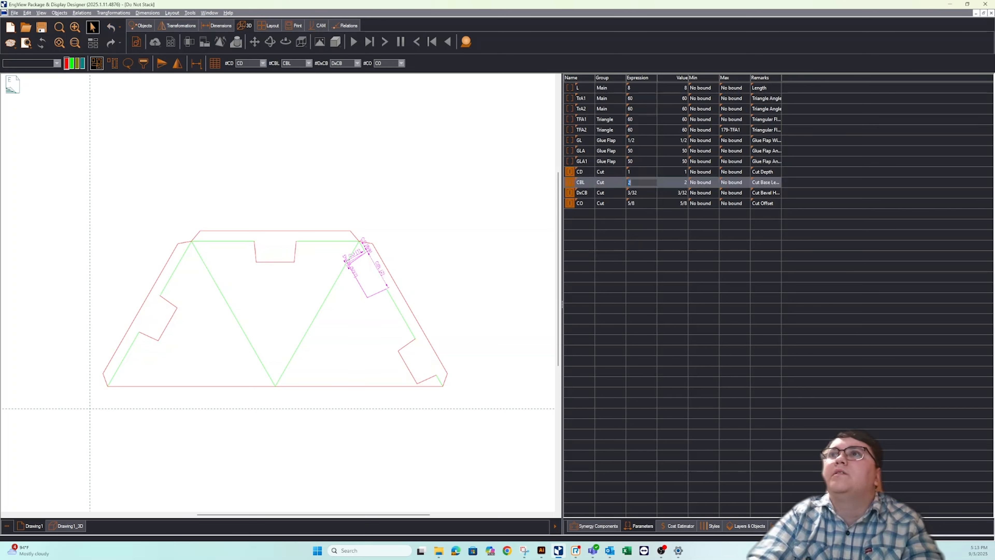
Set the cut depth, CD, to .5 and the cut base length, CBL, to 1 for all the cuts.
{"action": "double_click", "coordinate": [643, 172]}
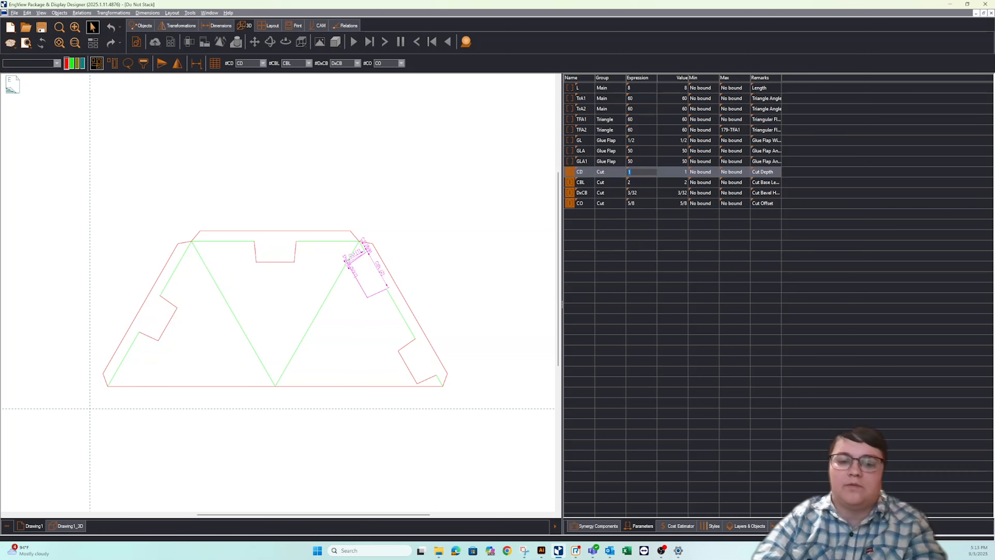
{"action": "key", "text": "Return"}
{"action": "type", "text": "1"}
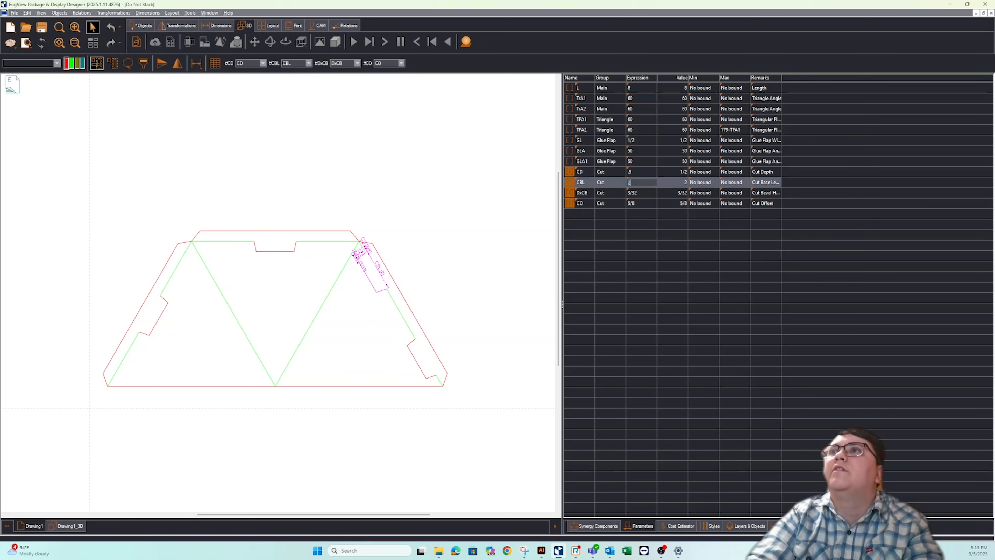
{"action": "key", "text": "Return"}
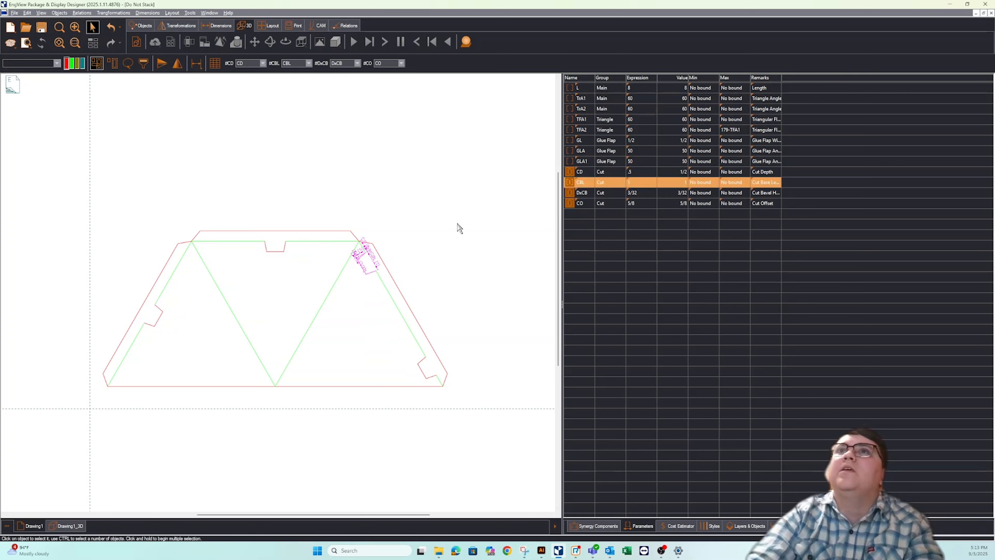
{"action": "left_click", "coordinate": [627, 259]}
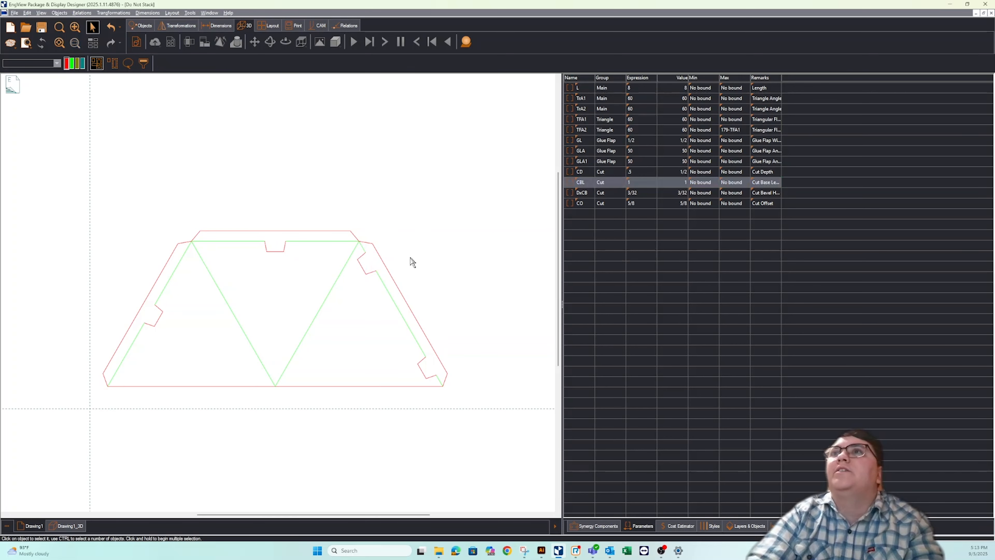
Select the glue flap on the right triangle and set the glue flap width parameter, GL, to 1.
{"action": "left_click", "coordinate": [389, 276]}
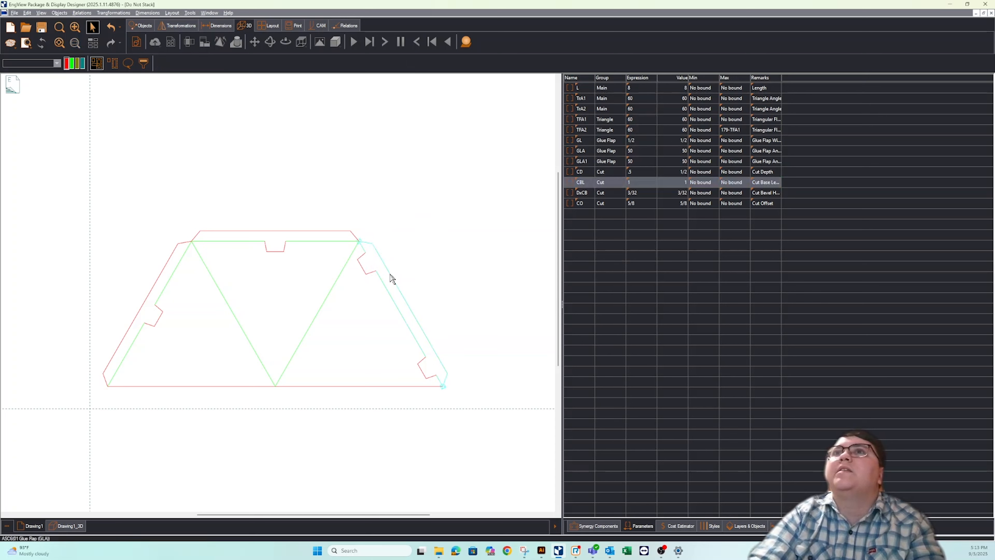
{"action": "left_click", "coordinate": [648, 141]}
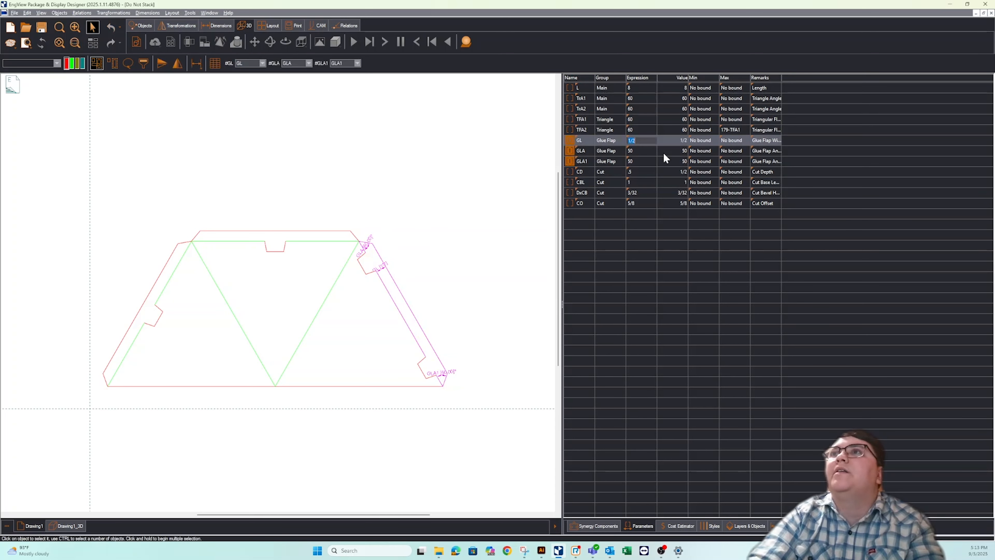
{"action": "left_click", "coordinate": [577, 143]}
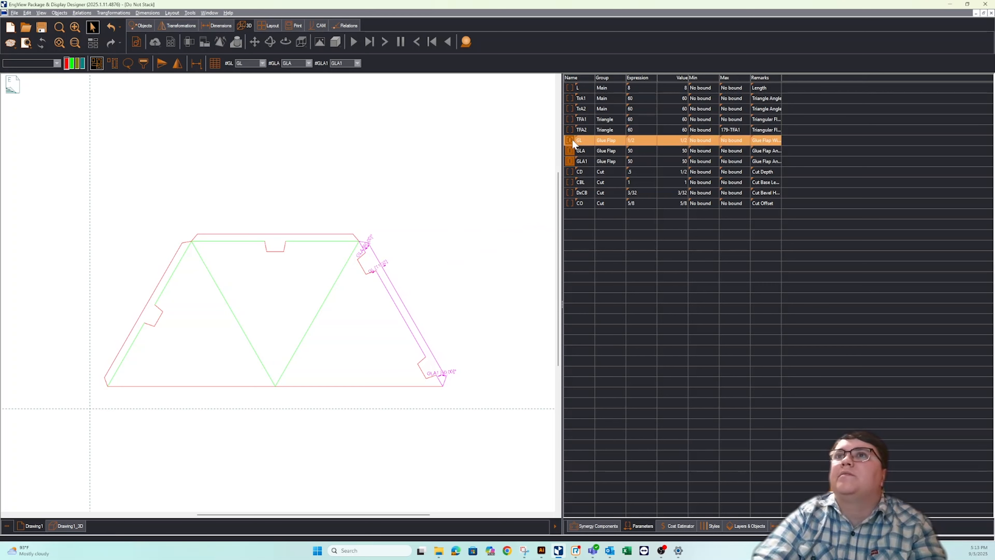
{"action": "left_click", "coordinate": [647, 141]}
{"action": "key", "text": "Return"}
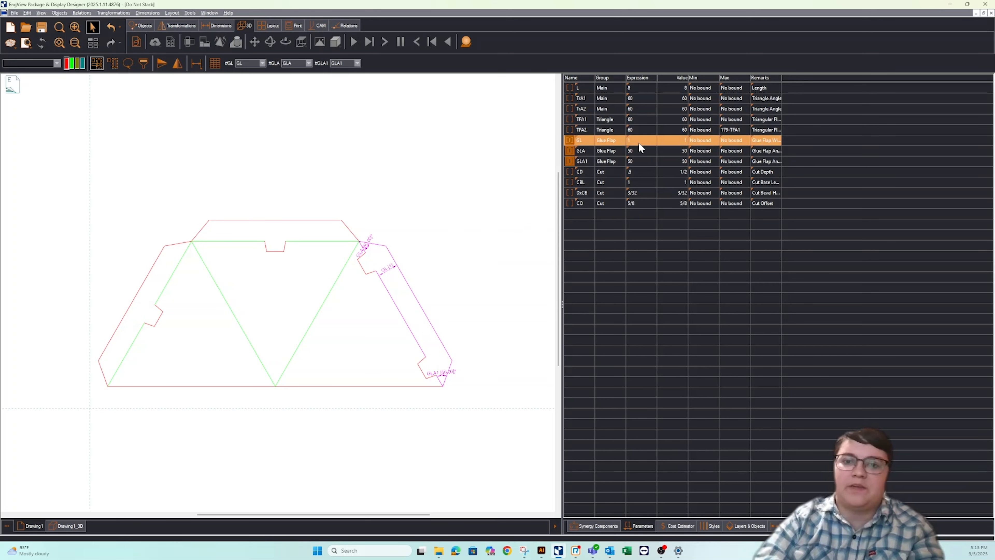
{"action": "left_click", "coordinate": [474, 249]}
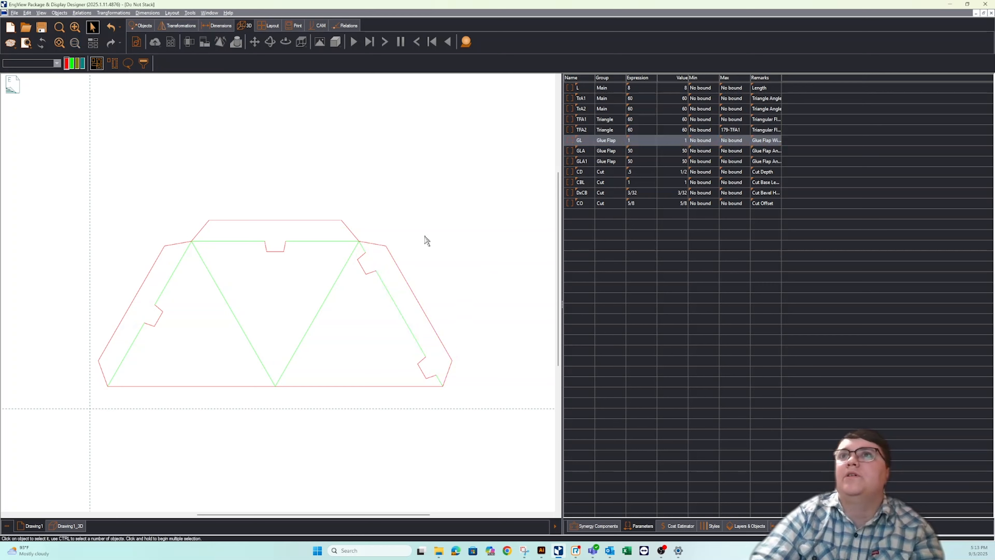
Select the whole pyramid layout and move it upward and slightly to the right on the drawing.
{"action": "left_click_drag", "start_coordinate": [82, 204], "coordinate": [505, 419]}
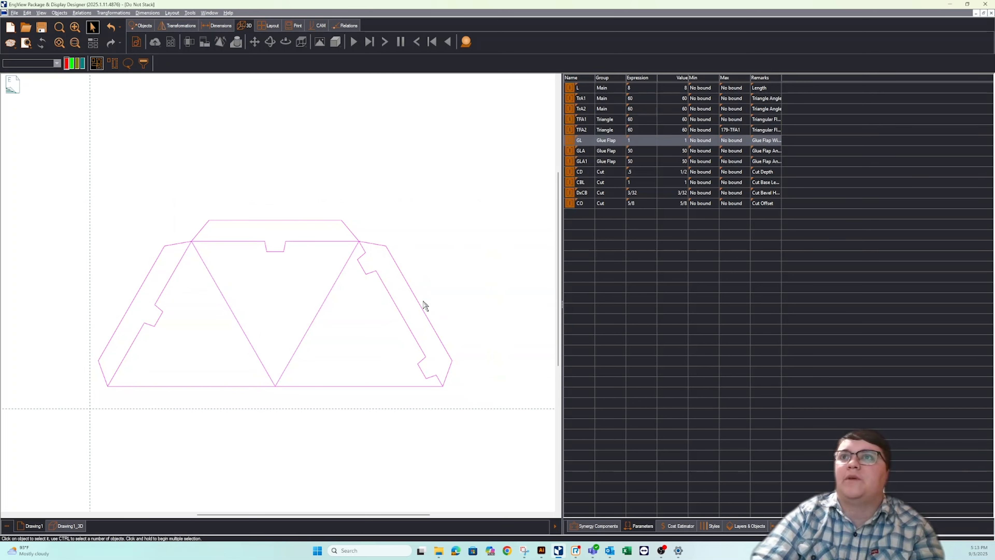
{"action": "mouse_move", "coordinate": [423, 309]}
{"action": "left_mouse_down"}
{"action": "mouse_move", "coordinate": [437, 251]}
{"action": "mouse_move", "coordinate": [435, 271]}
{"action": "left_mouse_up"}
{"action": "left_click", "coordinate": [463, 262]}
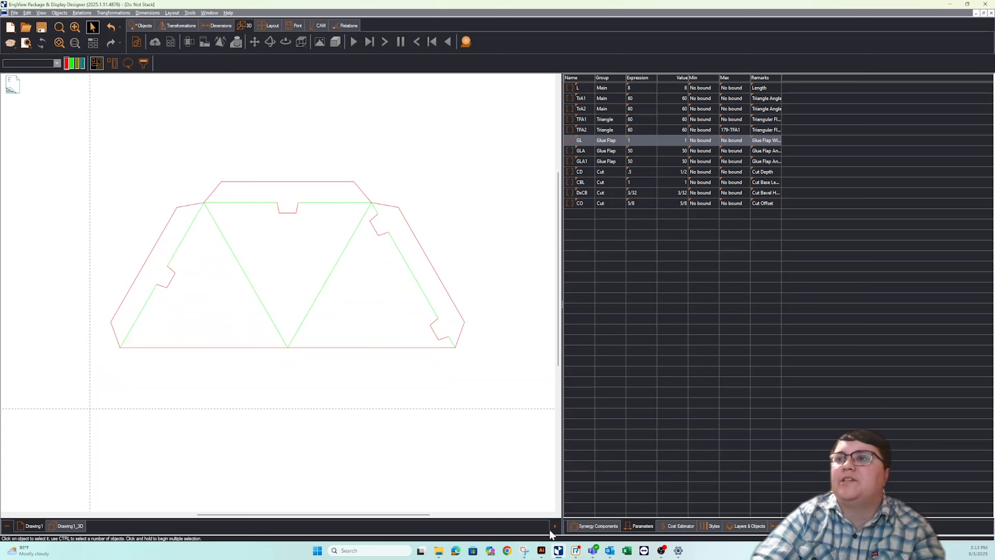
Add a 01 Glue Flap (GLA) component along the bottom edge of the right triangle, using GL, GLA and GLA1.
{"action": "left_click", "coordinate": [594, 525]}
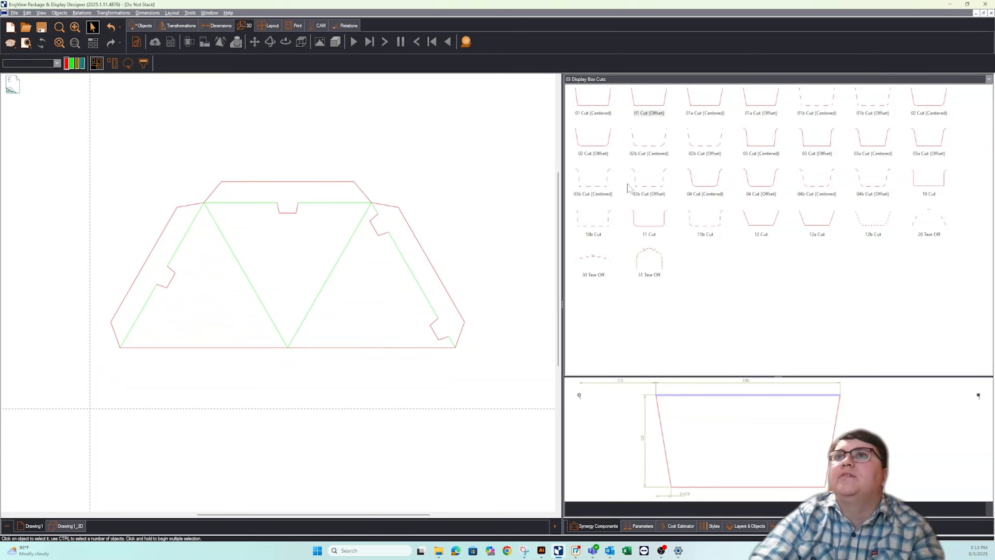
{"action": "left_click", "coordinate": [989, 81]}
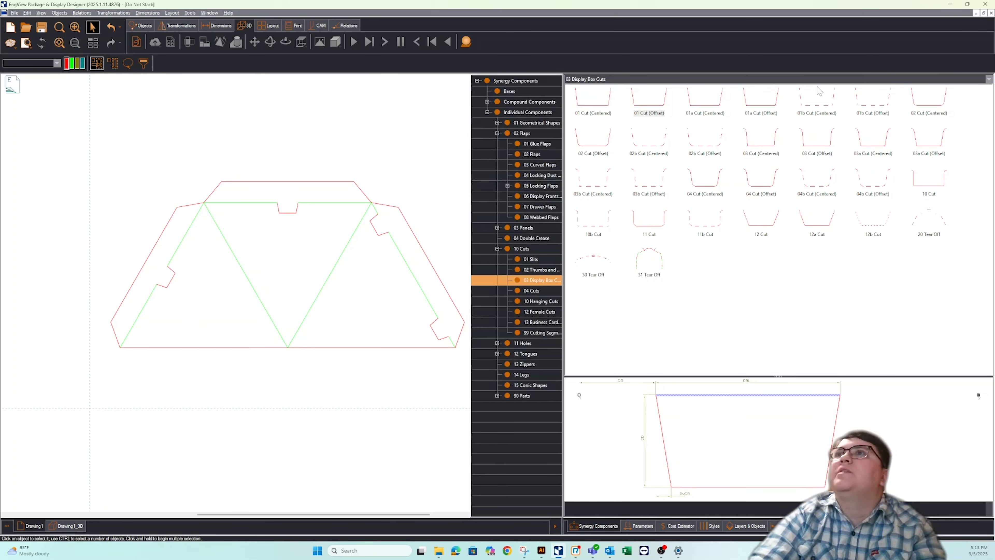
{"action": "left_click", "coordinate": [536, 145]}
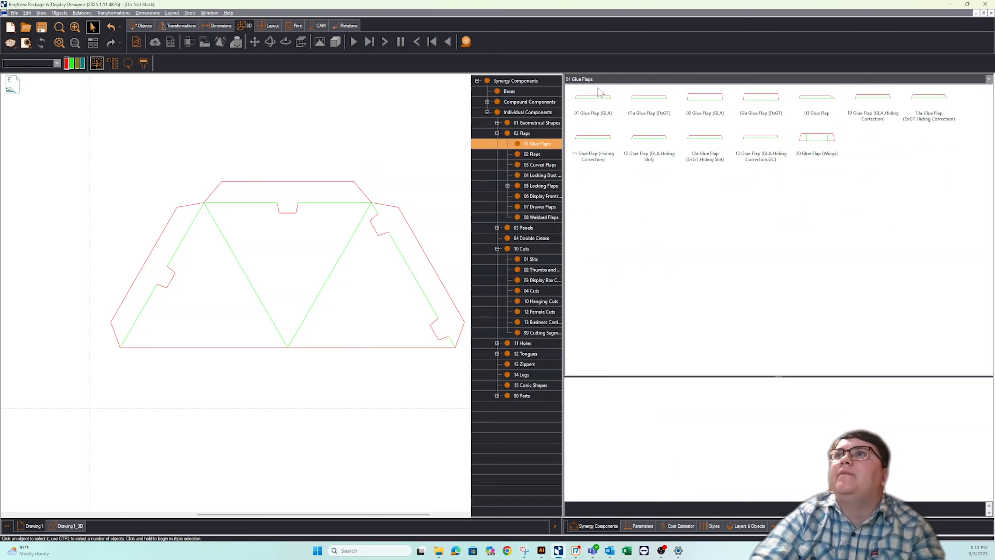
{"action": "left_click", "coordinate": [601, 101]}
{"action": "mouse_move", "coordinate": [606, 101]}
{"action": "left_mouse_down"}
{"action": "mouse_move", "coordinate": [459, 314]}
{"action": "mouse_move", "coordinate": [452, 349]}
{"action": "mouse_move", "coordinate": [285, 285]}
{"action": "mouse_move", "coordinate": [284, 349]}
{"action": "left_mouse_up"}
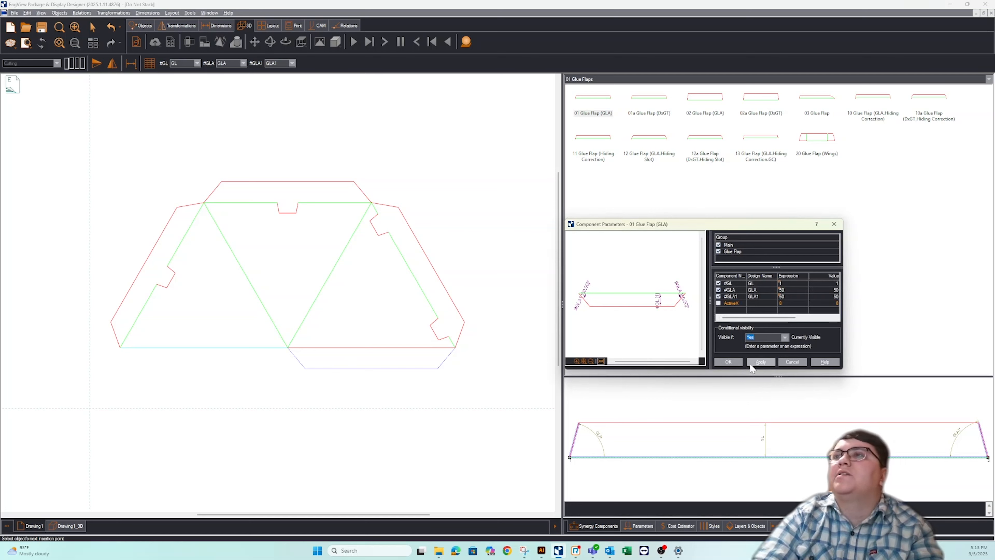
{"action": "left_click", "coordinate": [730, 364]}
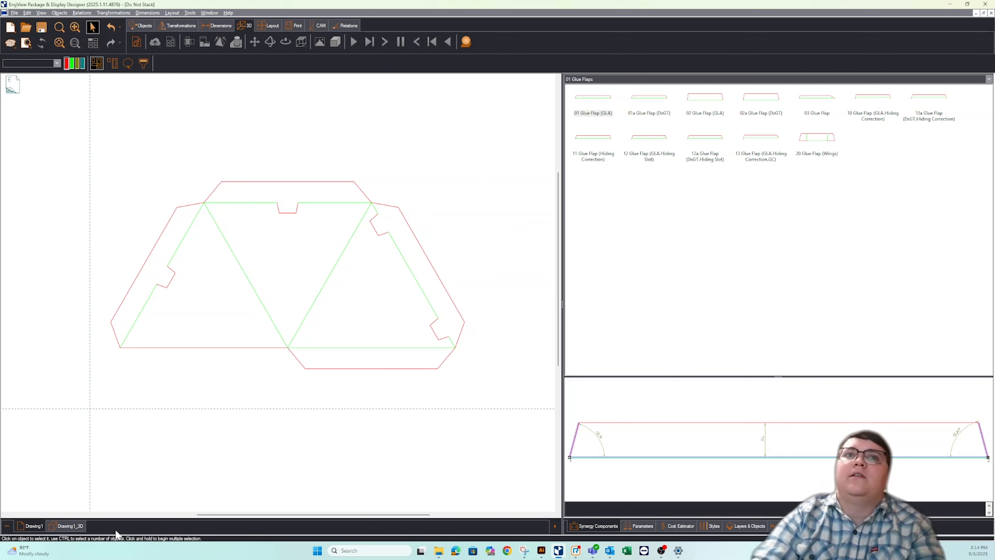
Switch to Drawing1_3D and update the folded model from the current flat layout.
{"action": "left_click", "coordinate": [67, 525]}
{"action": "mouse_move", "coordinate": [353, 284]}
{"action": "left_mouse_down"}
{"action": "mouse_move", "coordinate": [348, 316]}
{"action": "mouse_move", "coordinate": [239, 299]}
{"action": "mouse_move", "coordinate": [271, 299]}
{"action": "left_mouse_up"}
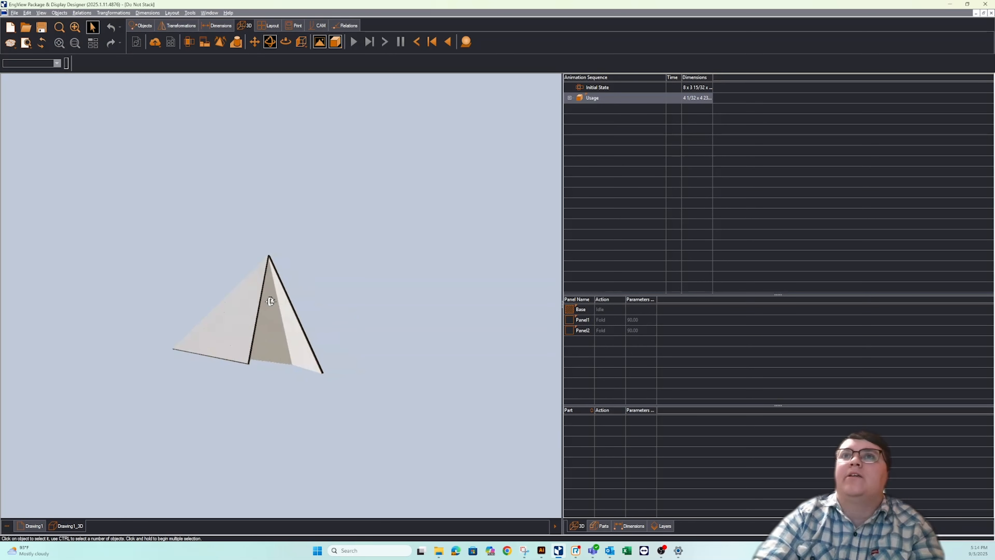
{"action": "left_click", "coordinate": [43, 39]}
{"action": "left_click_drag", "start_coordinate": [452, 316], "coordinate": [174, 318]}
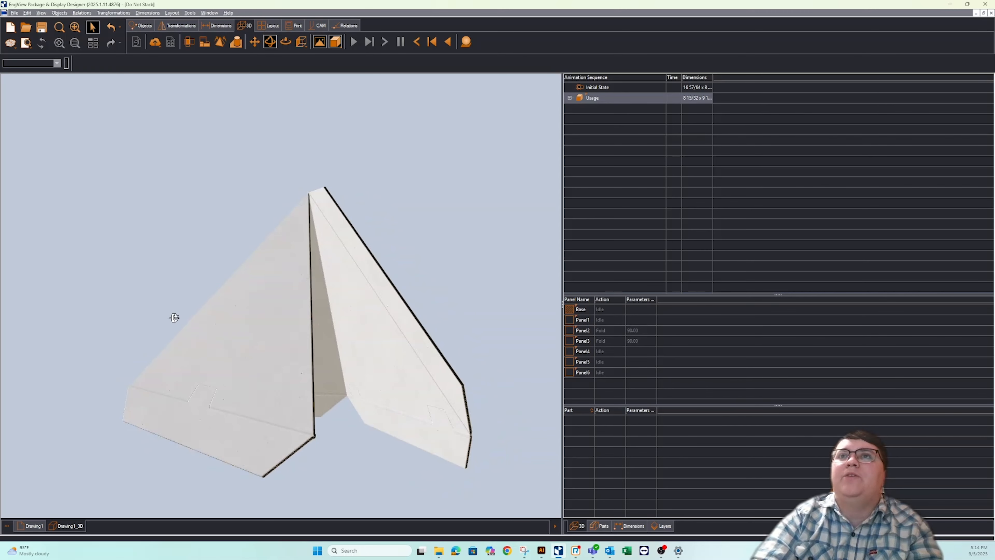
Expand the Usage animation sequence and list the fold actions contained in Step 1.
{"action": "left_click", "coordinate": [570, 97]}
{"action": "left_click_drag", "start_coordinate": [322, 154], "coordinate": [378, 171]}
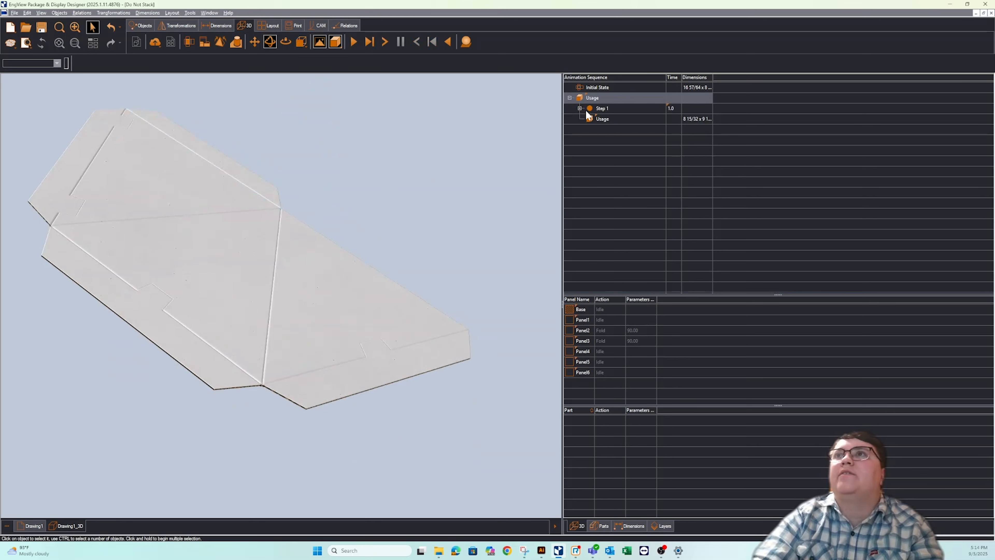
{"action": "left_click", "coordinate": [595, 108]}
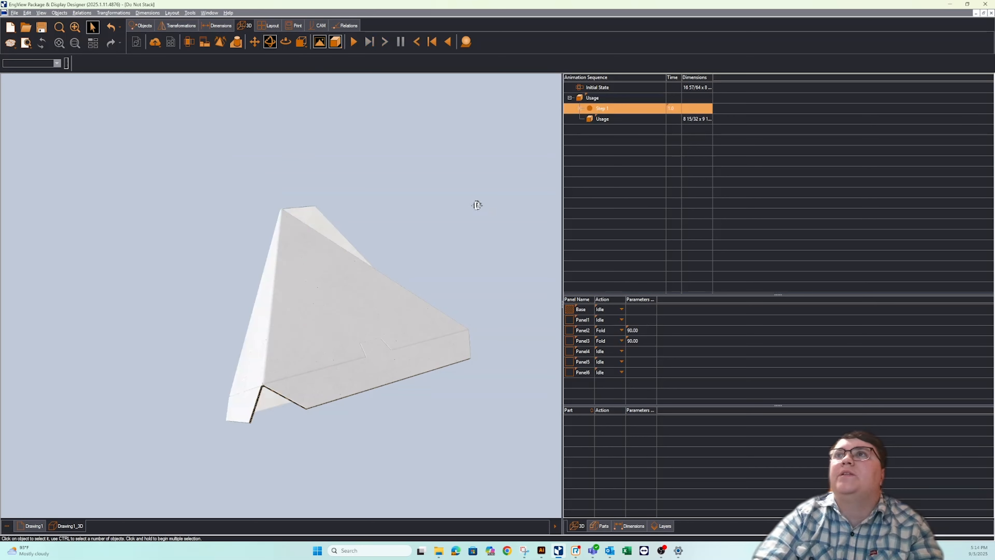
{"action": "left_click_drag", "start_coordinate": [477, 205], "coordinate": [411, 226]}
{"action": "left_click", "coordinate": [581, 108]}
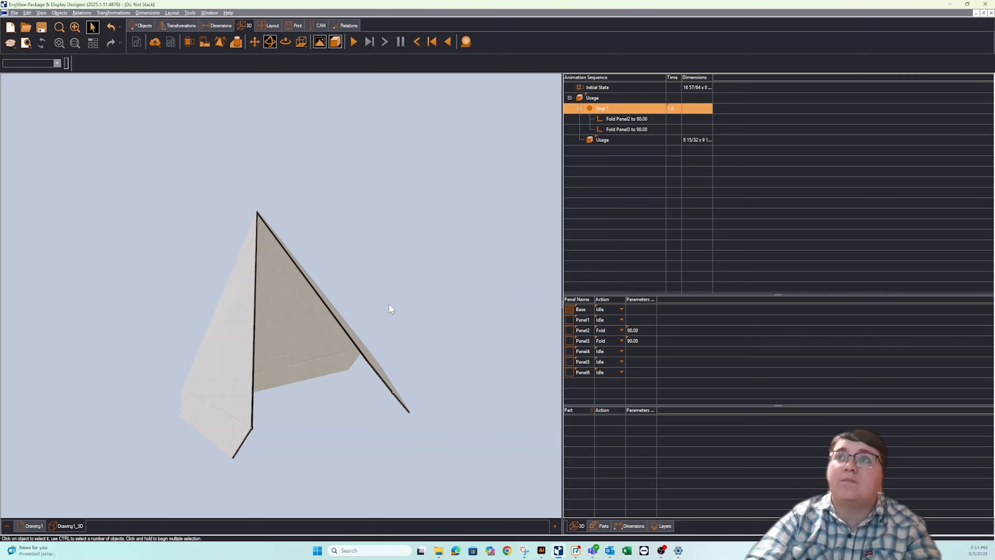
Select the two folding triangle panels, Panel2 and Panel3, and set their fold angle to 109 degrees.
{"action": "left_click_drag", "start_coordinate": [333, 283], "coordinate": [341, 331]}
{"action": "scroll", "coordinate": [402, 289], "scroll_direction": "down", "scroll_amount": 2}
{"action": "left_click", "coordinate": [325, 288]}
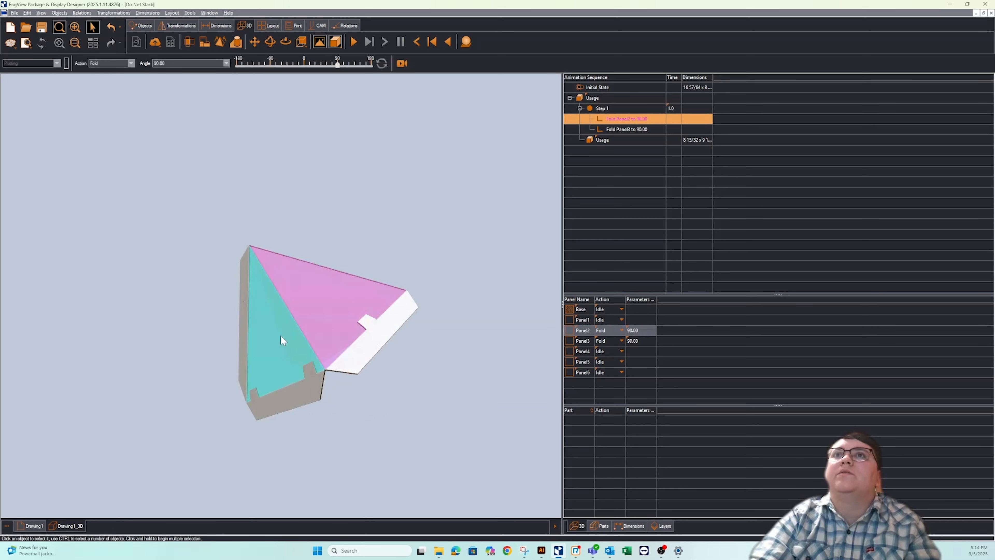
{"action": "left_click", "coordinate": [282, 334], "text": "ctrl"}
{"action": "middle_click_drag", "start_coordinate": [189, 208], "coordinate": [304, 223]}
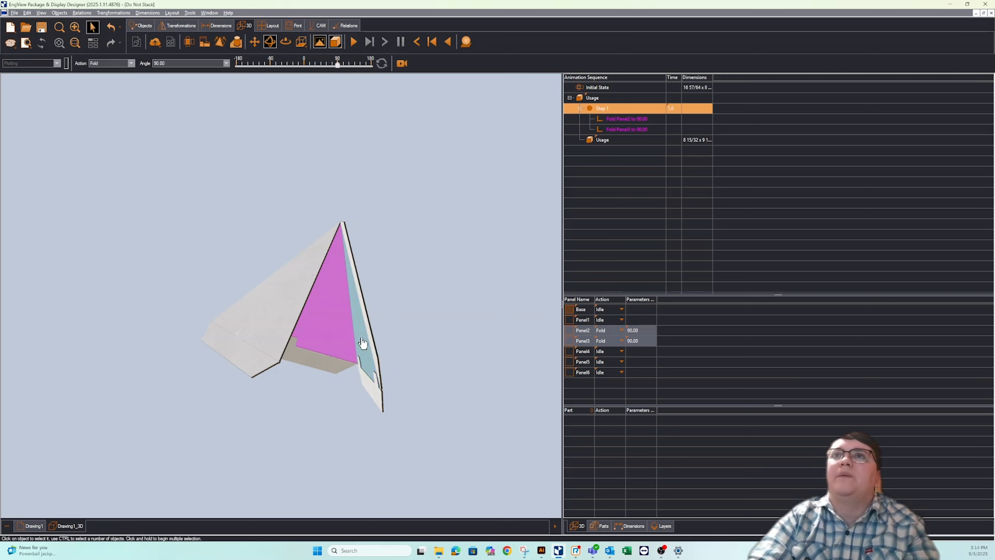
{"action": "left_click_drag", "start_coordinate": [339, 67], "coordinate": [346, 69]}
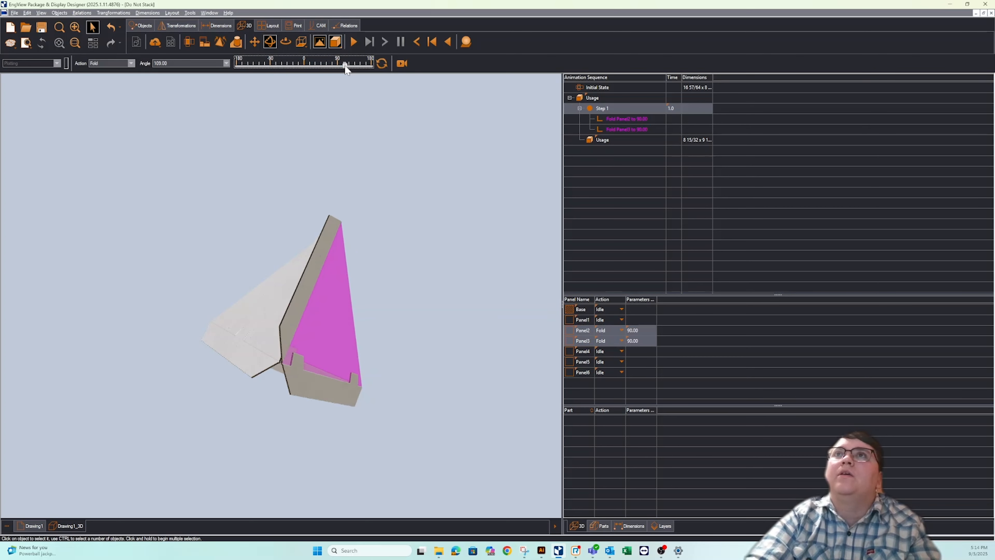
{"action": "left_click_drag", "start_coordinate": [352, 209], "coordinate": [390, 246]}
{"action": "left_click", "coordinate": [395, 222]}
Select the side glue flap, Panel4, change its action to Fold and set the angle to 126 degrees.
{"action": "left_click", "coordinate": [340, 244]}
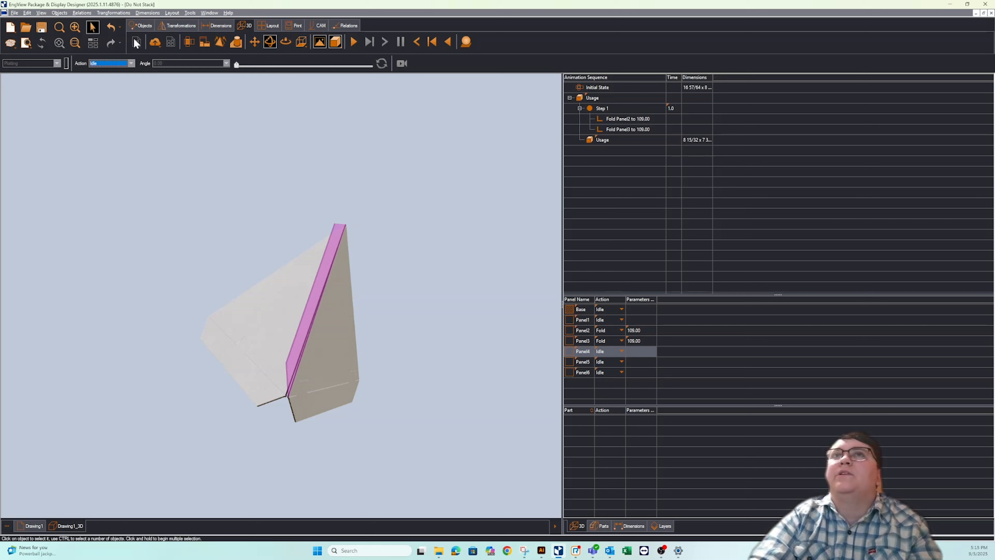
{"action": "left_click", "coordinate": [131, 63]}
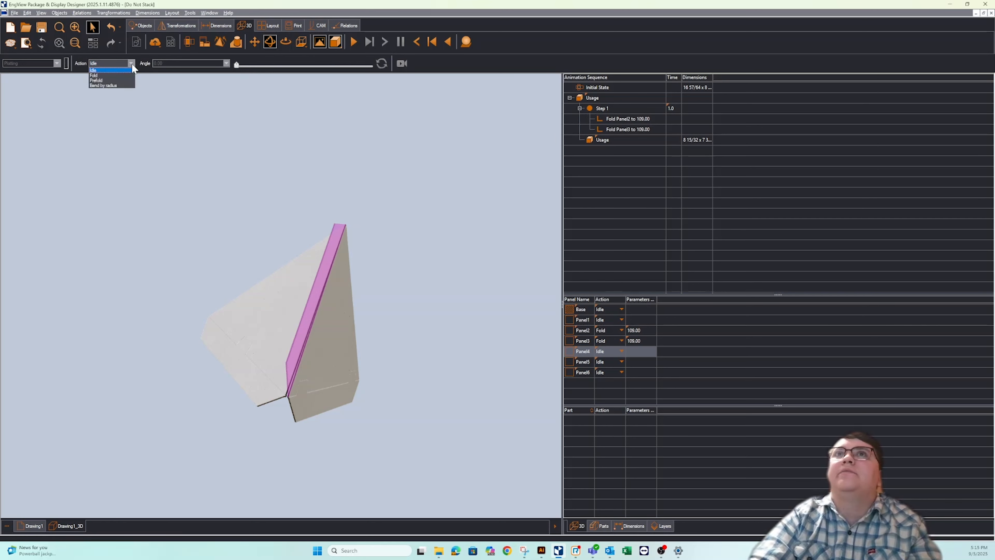
{"action": "left_click", "coordinate": [102, 76]}
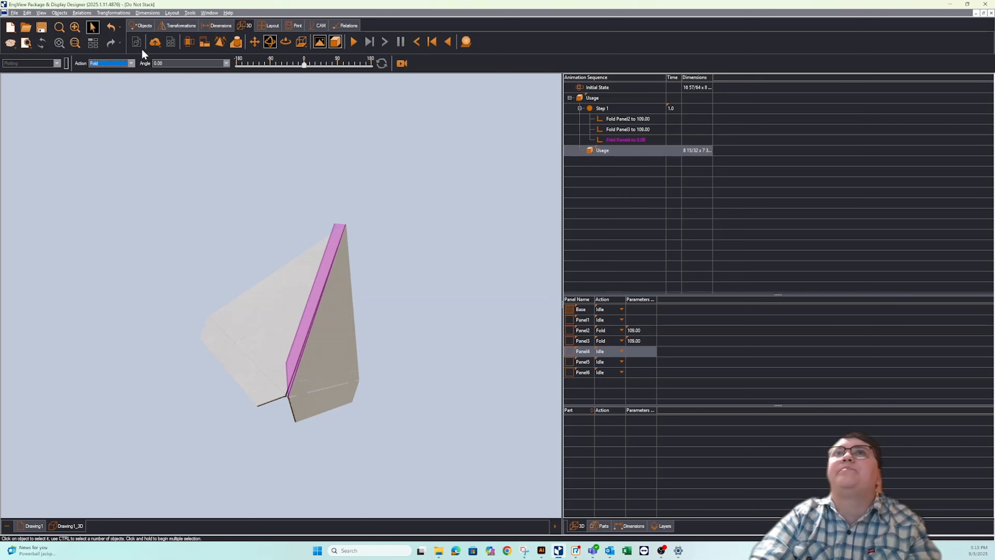
{"action": "left_click_drag", "start_coordinate": [305, 68], "coordinate": [352, 75]}
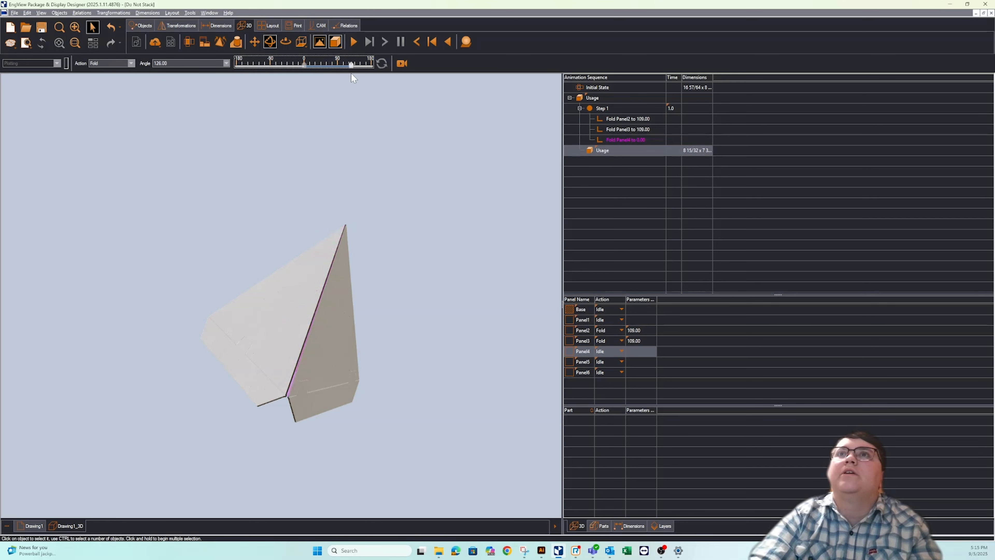
Show the model as transparent, set Panel4's fold angle to 113 degrees, and return the display to solid.
{"action": "left_click", "coordinate": [336, 42]}
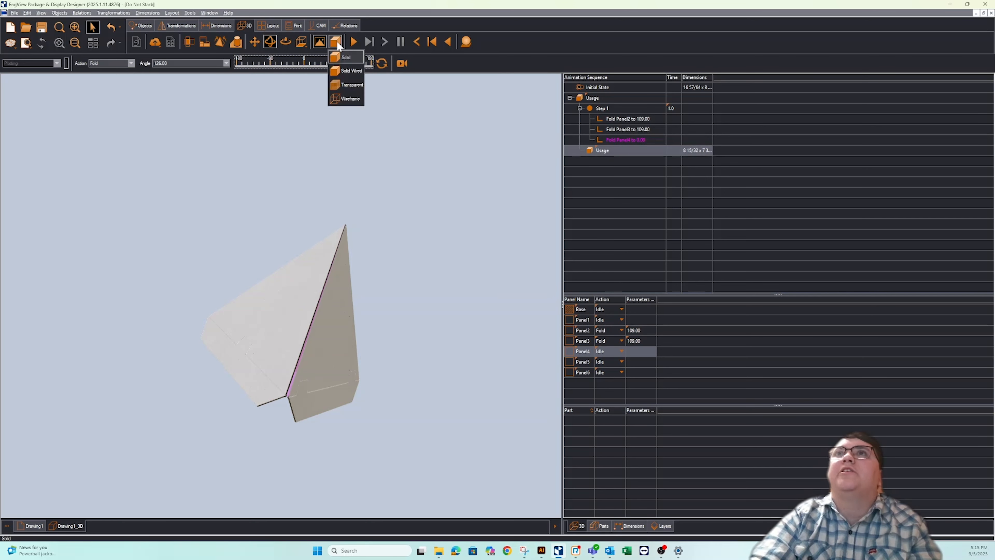
{"action": "left_click", "coordinate": [348, 86]}
{"action": "left_click_drag", "start_coordinate": [382, 270], "coordinate": [486, 280]}
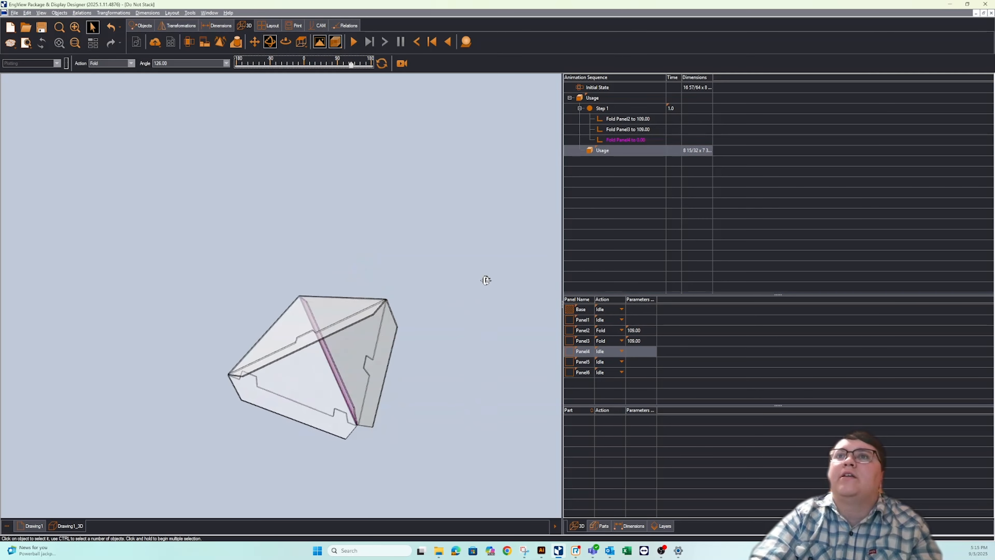
{"action": "scroll", "coordinate": [371, 355], "scroll_direction": "up", "scroll_amount": 5}
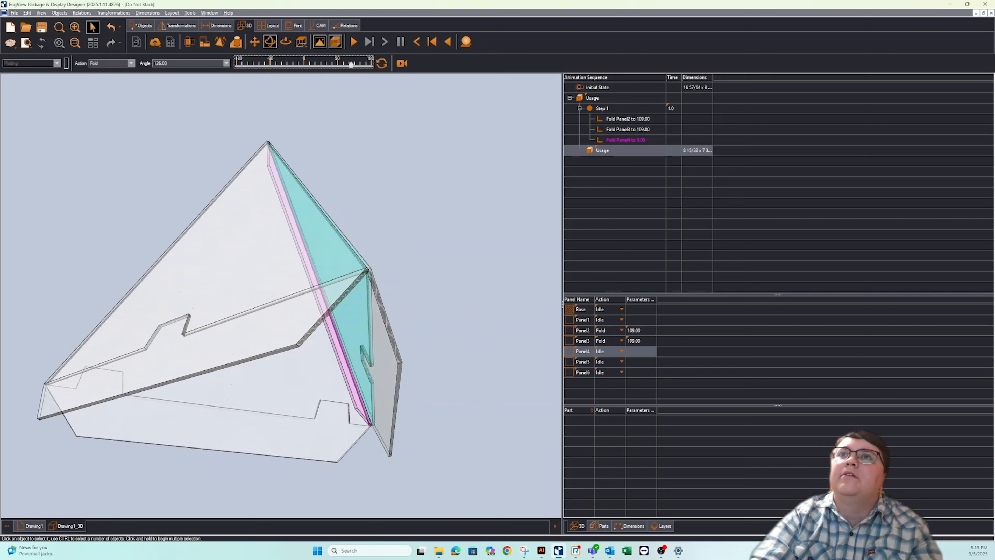
{"action": "left_click_drag", "start_coordinate": [352, 67], "coordinate": [347, 70]}
{"action": "middle_click_drag", "start_coordinate": [386, 204], "coordinate": [360, 156]}
{"action": "scroll", "coordinate": [413, 200], "scroll_direction": "up", "scroll_amount": 3}
{"action": "scroll", "coordinate": [371, 212], "scroll_direction": "down", "scroll_amount": 3}
{"action": "left_click", "coordinate": [335, 42]}
{"action": "left_click", "coordinate": [346, 58]}
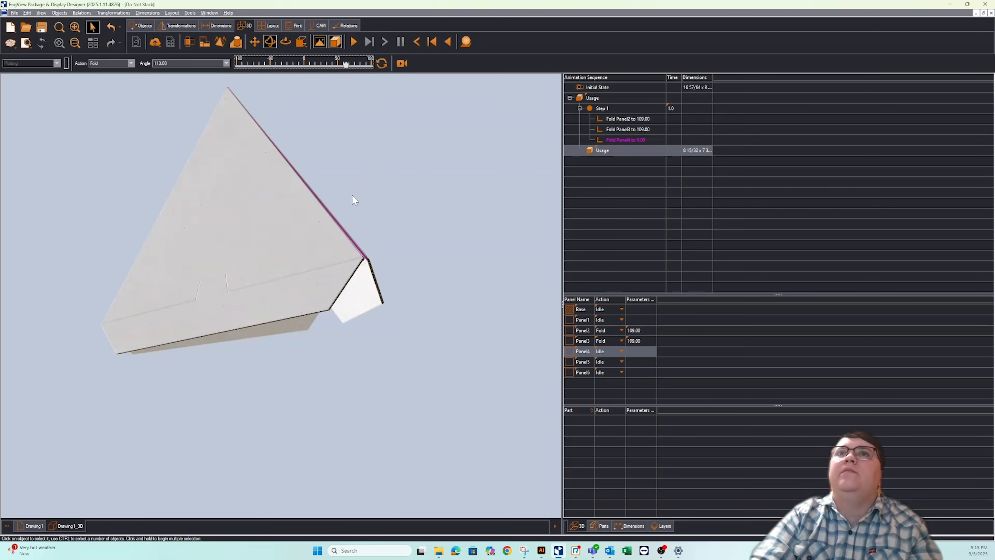
Add the bottom glue flaps, Panel1, Panel5 and Panel6, to the Panel4 selection and fold all four to -75 degrees.
{"action": "middle_click_drag", "start_coordinate": [352, 195], "coordinate": [348, 237]}
{"action": "left_click", "coordinate": [301, 321], "text": "ctrl"}
{"action": "left_click", "coordinate": [357, 325], "text": "ctrl"}
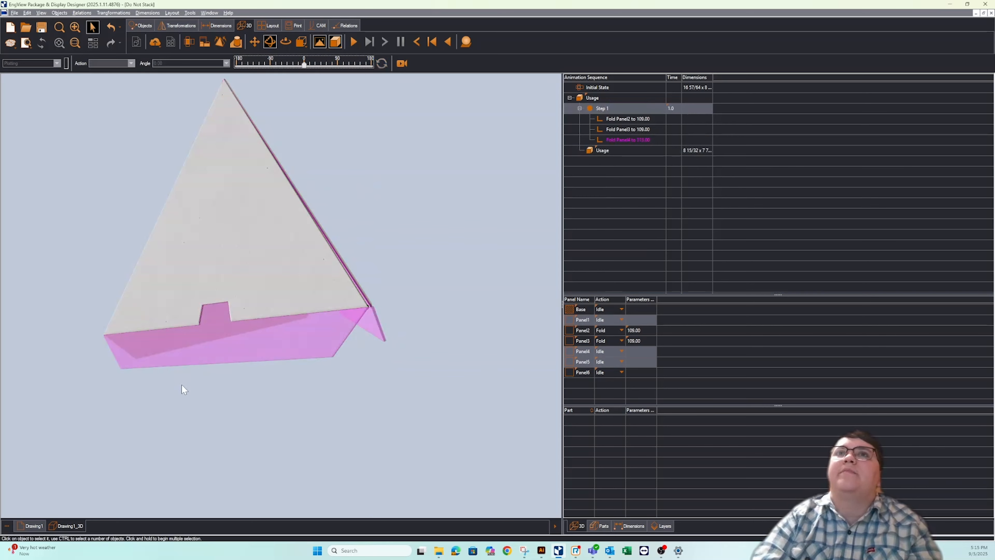
{"action": "middle_click_drag", "start_coordinate": [184, 389], "coordinate": [210, 370]}
{"action": "left_click", "coordinate": [190, 343], "text": "ctrl"}
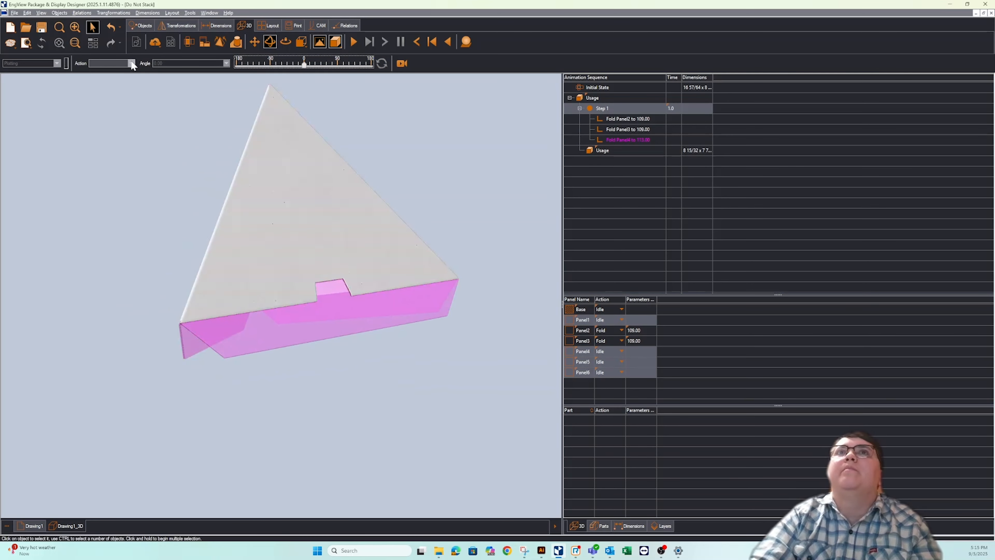
{"action": "left_click", "coordinate": [131, 63]}
{"action": "left_click", "coordinate": [102, 78]}
{"action": "left_click_drag", "start_coordinate": [302, 67], "coordinate": [283, 68]}
{"action": "left_click_drag", "start_coordinate": [280, 70], "coordinate": [277, 71]}
Select only the side glue flap, Panel4, and set its fold angle to 112 degrees so it sits inside the pyramid.
{"action": "left_click_drag", "start_coordinate": [474, 161], "coordinate": [492, 294]}
{"action": "left_click", "coordinate": [442, 260]}
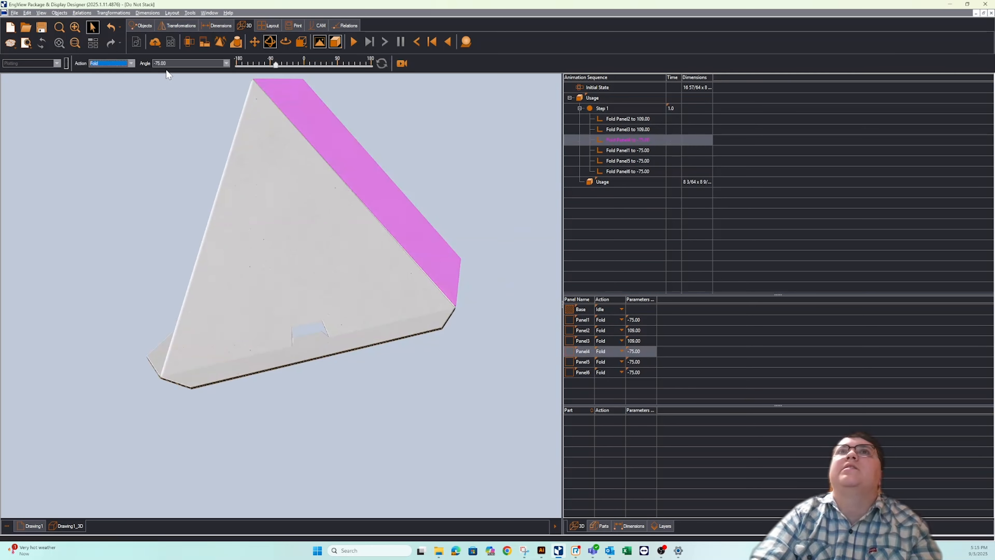
{"action": "left_click_drag", "start_coordinate": [276, 70], "coordinate": [347, 72]}
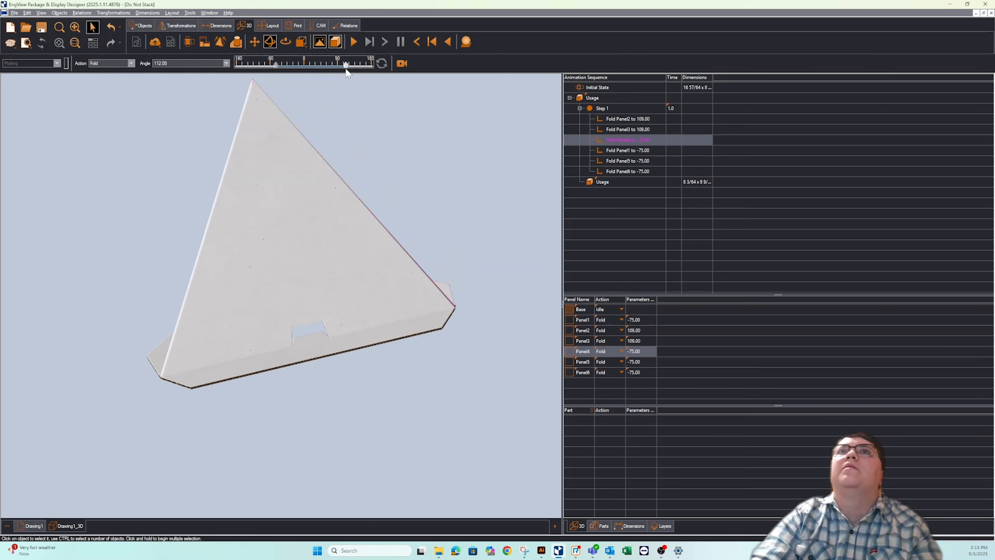
{"action": "left_click_drag", "start_coordinate": [419, 121], "coordinate": [233, 330]}
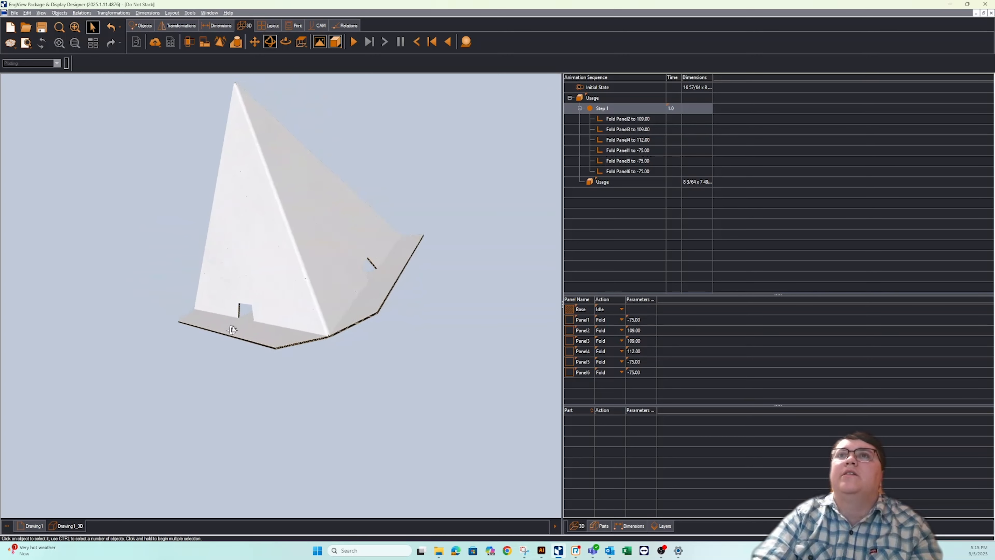
{"action": "mouse_move", "coordinate": [429, 338]}
{"action": "left_mouse_down"}
{"action": "mouse_move", "coordinate": [385, 360]}
{"action": "mouse_move", "coordinate": [359, 394]}
{"action": "mouse_move", "coordinate": [471, 338]}
{"action": "mouse_move", "coordinate": [440, 337]}
{"action": "left_mouse_up"}
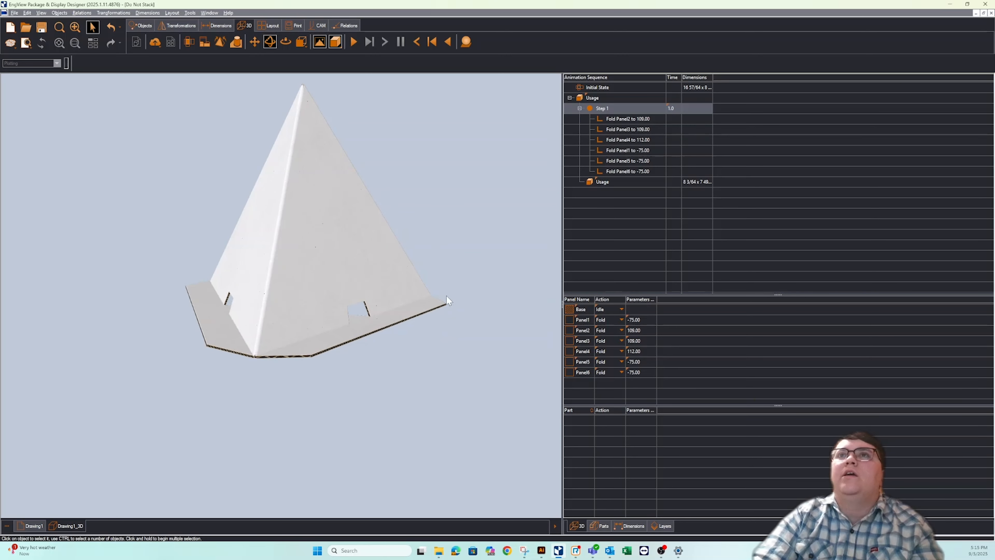
Save the folded project in the EVD folder under the name Do Not Stack.
{"action": "left_click", "coordinate": [14, 13]}
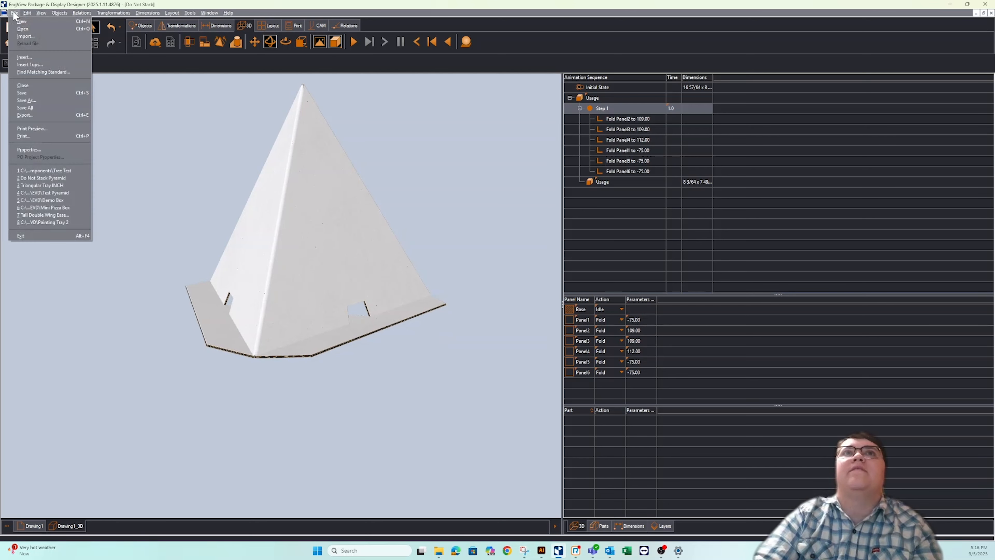
{"action": "left_click", "coordinate": [32, 100]}
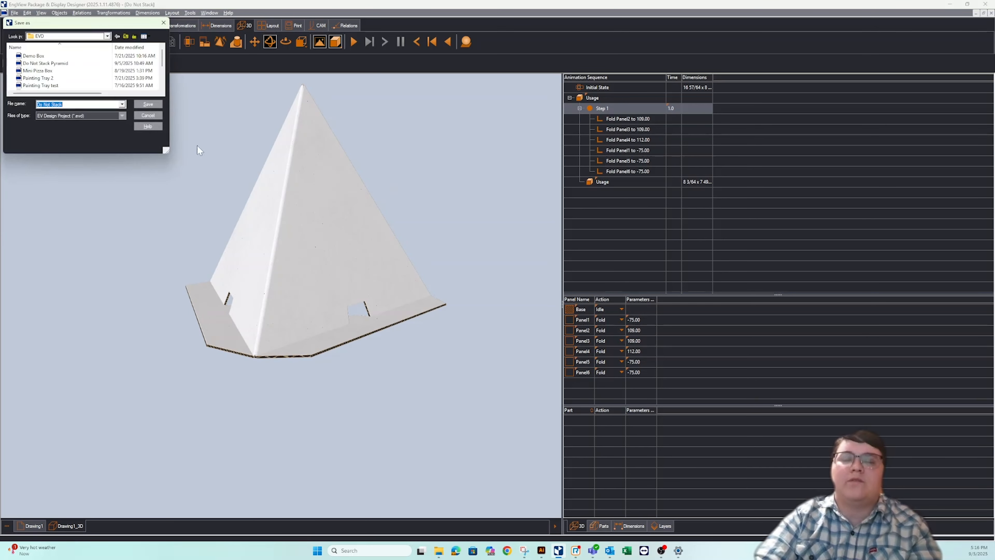
{"action": "left_click", "coordinate": [156, 103]}
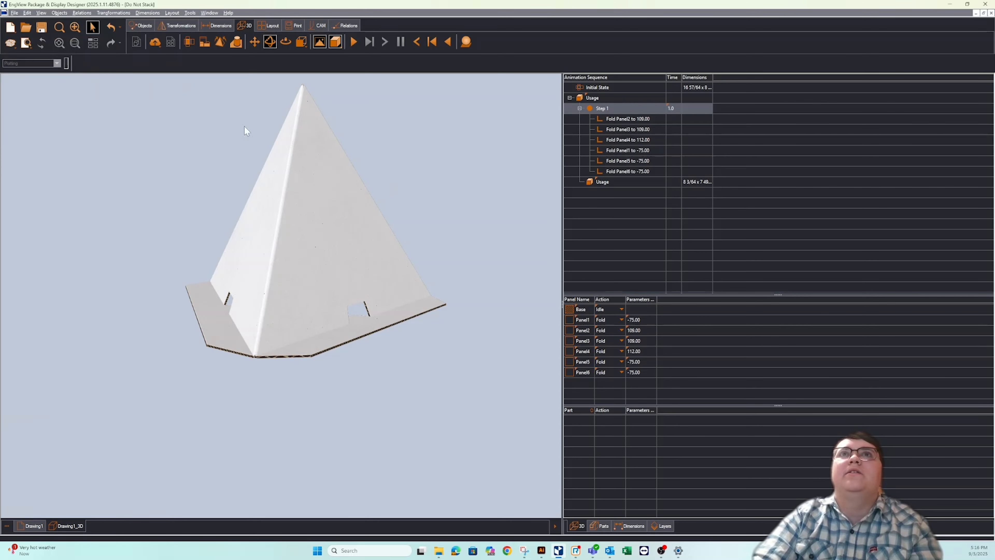
{"action": "left_click_drag", "start_coordinate": [423, 227], "coordinate": [465, 273]}
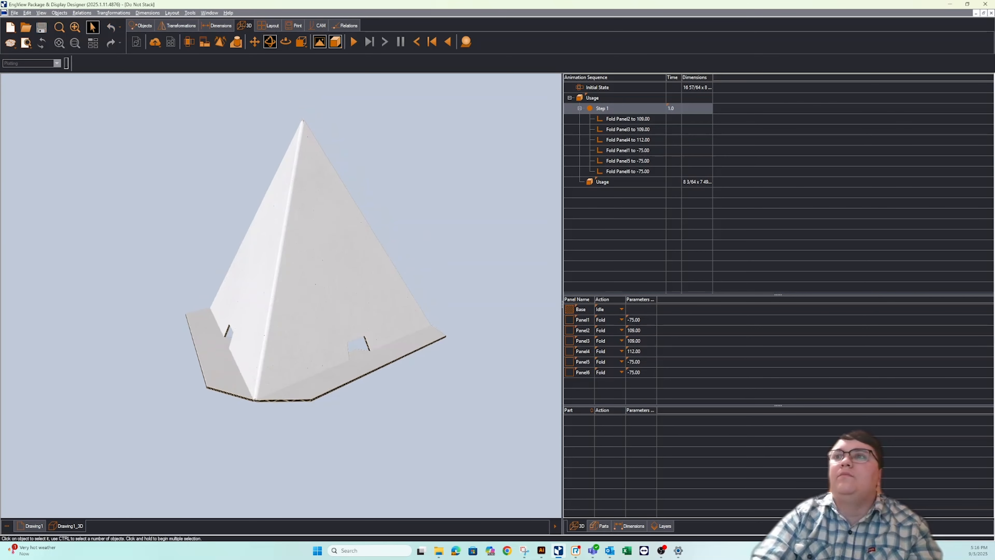
Switch to Illustrator, open the saved Do Not Stack design file and expand the docked Libraries and EngView panels.
{"action": "left_click", "coordinate": [542, 550]}
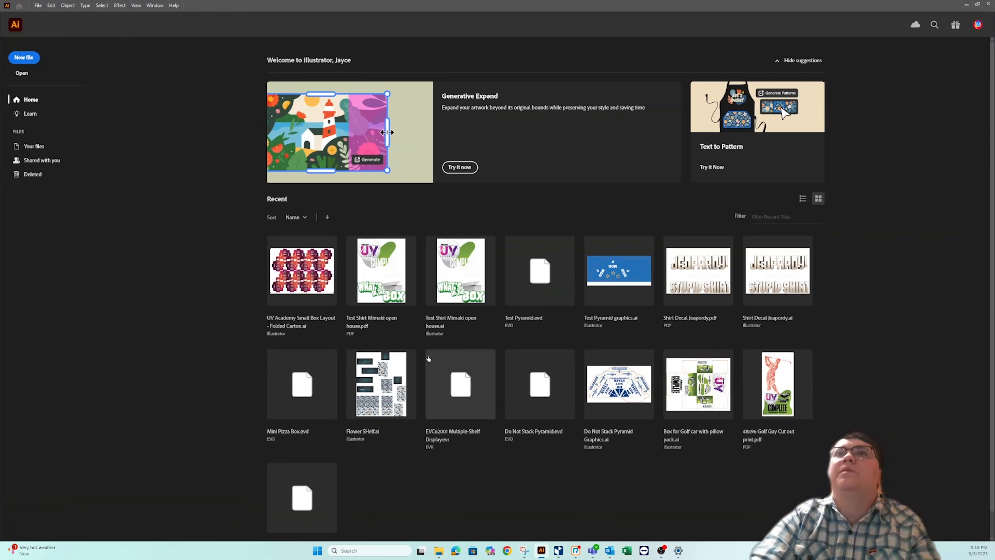
{"action": "left_click", "coordinate": [22, 74]}
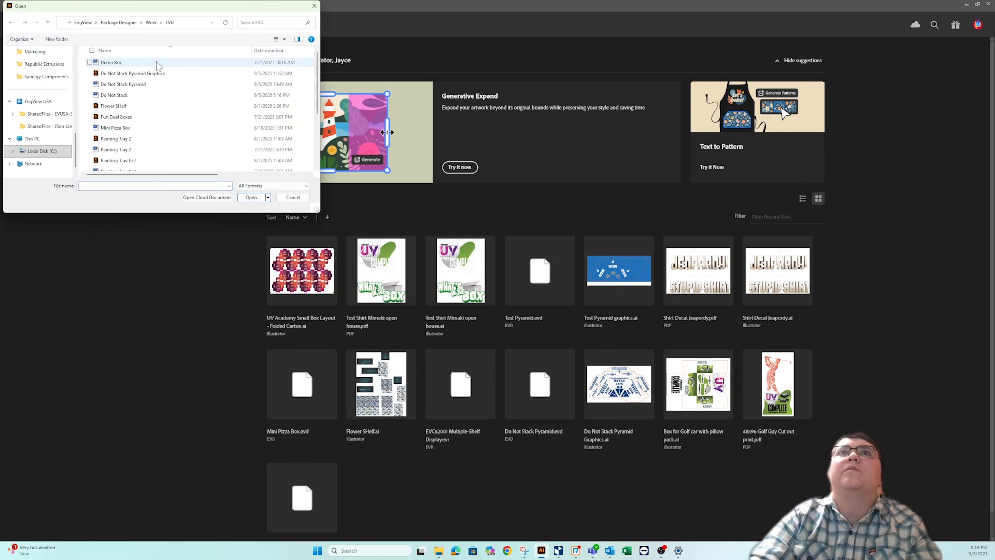
{"action": "double_click", "coordinate": [142, 94]}
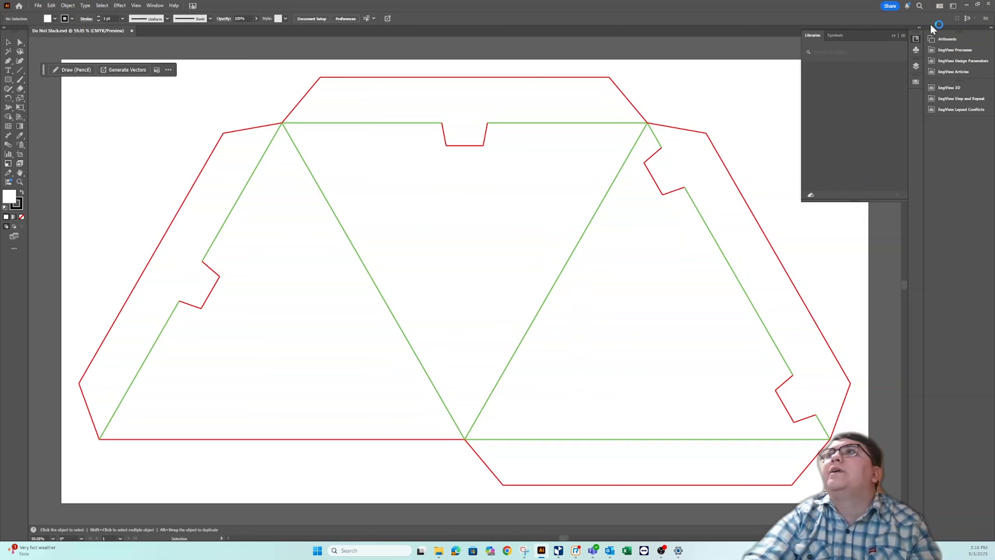
{"action": "left_click", "coordinate": [917, 27]}
{"action": "left_click", "coordinate": [992, 29]}
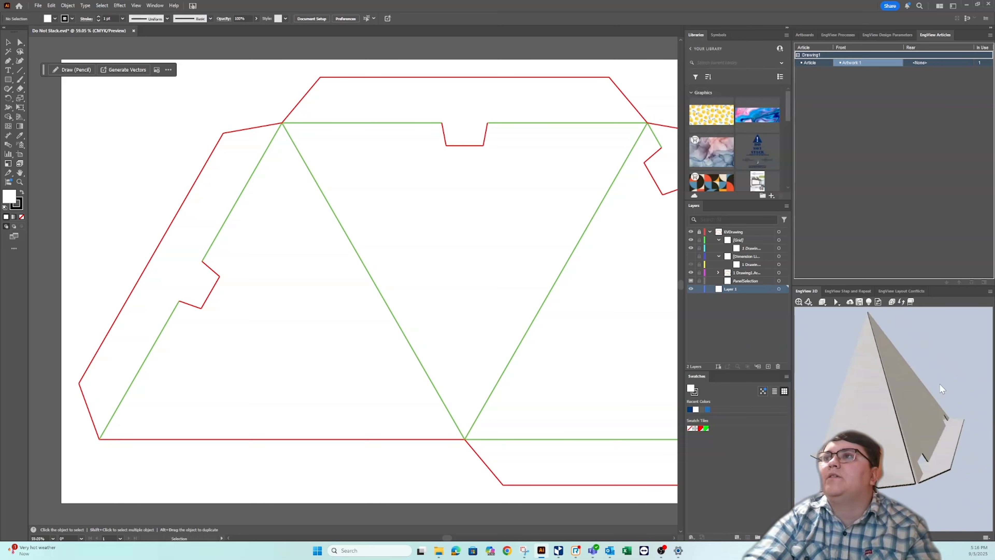
Place the "Do Not Stack" library artwork over the left and middle triangles, about 4.22 by 5.01 in, and deselect it.
{"action": "scroll", "coordinate": [58, 427], "scroll_direction": "right", "scroll_amount": 3}
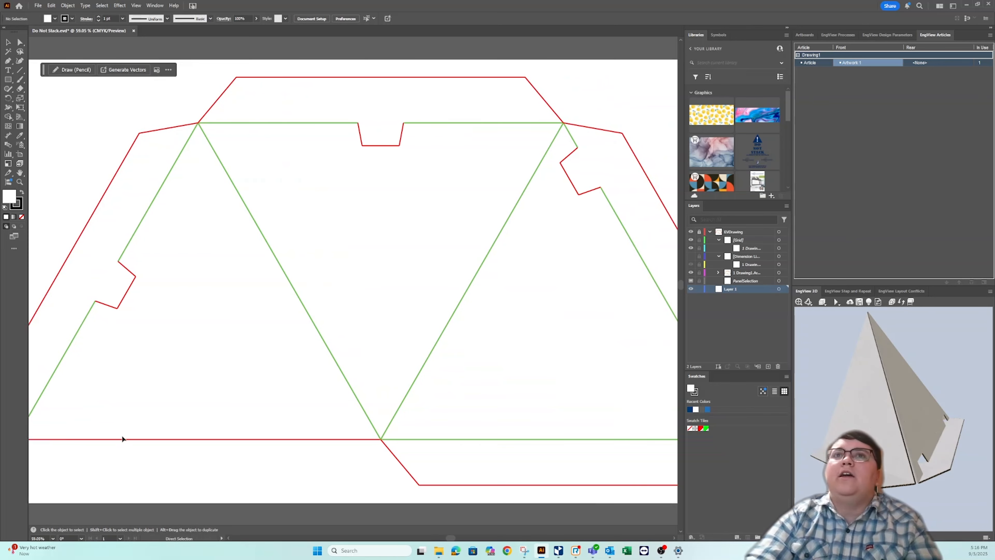
{"action": "scroll", "coordinate": [191, 434], "scroll_direction": "down", "scroll_amount": 1}
{"action": "scroll", "coordinate": [195, 432], "scroll_direction": "left", "scroll_amount": 1}
{"action": "scroll", "coordinate": [200, 435], "scroll_direction": "up", "scroll_amount": 1}
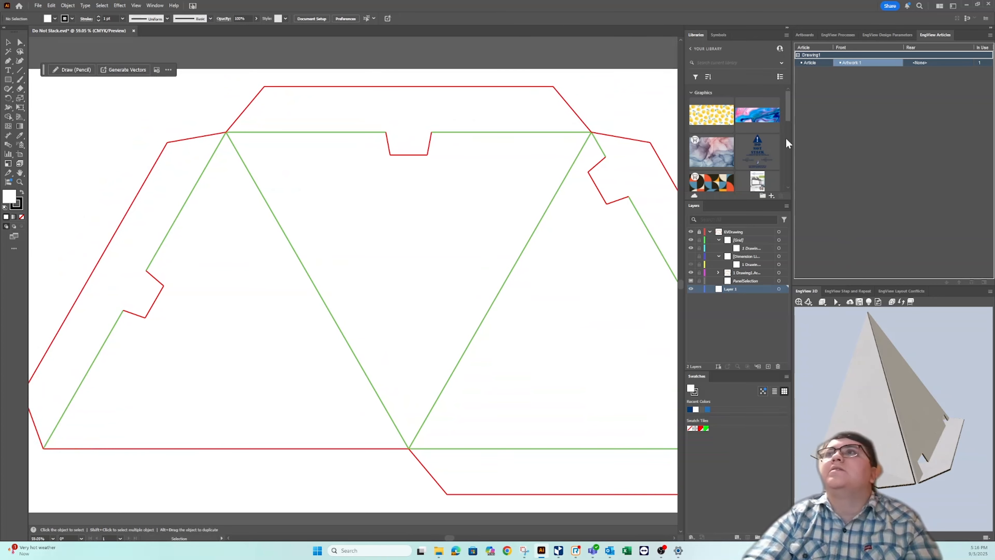
{"action": "left_click_drag", "start_coordinate": [766, 152], "coordinate": [258, 202]}
{"action": "mouse_move", "coordinate": [254, 160]}
{"action": "left_mouse_down"}
{"action": "mouse_move", "coordinate": [451, 277]}
{"action": "mouse_move", "coordinate": [572, 378]}
{"action": "left_mouse_up"}
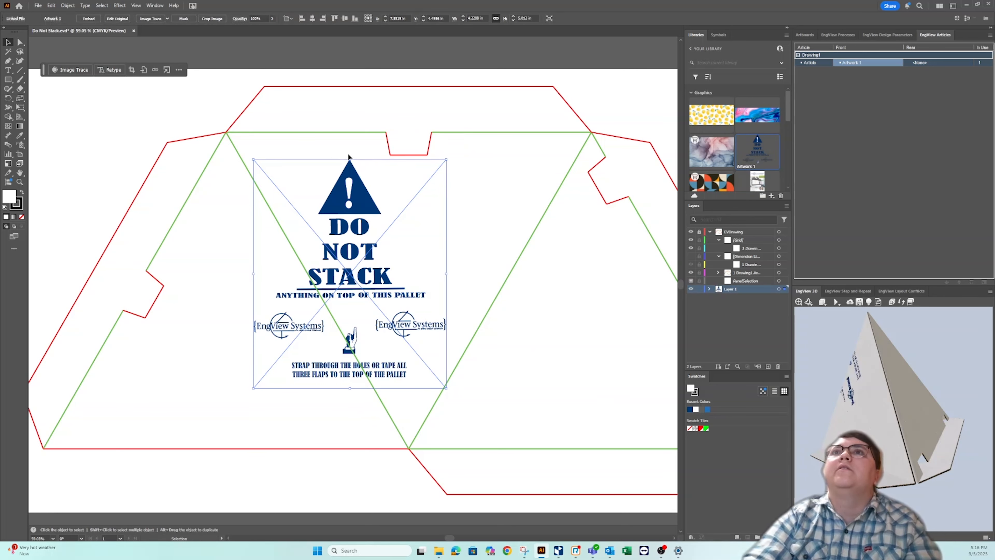
{"action": "left_click", "coordinate": [307, 150]}
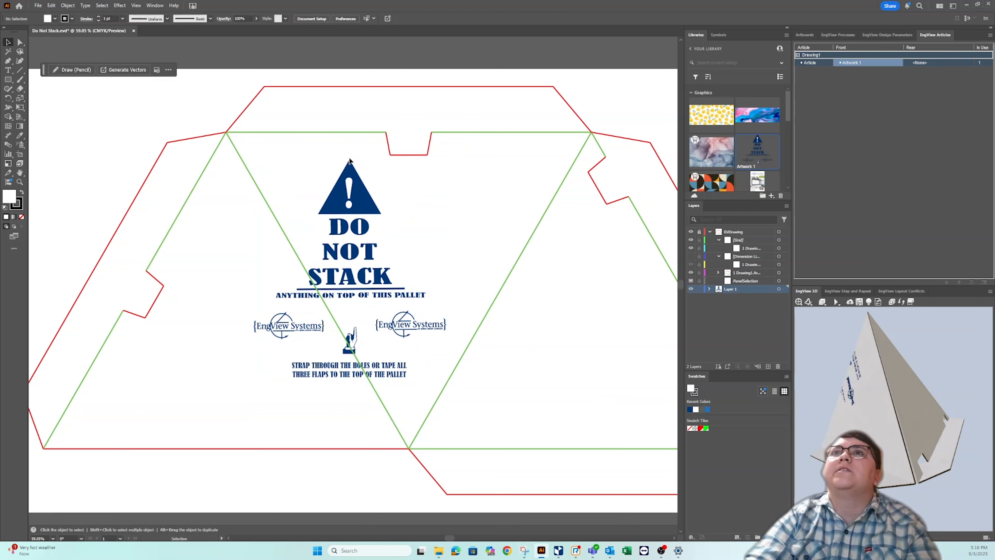
Rotate the placed artwork 180 degrees and move it onto the middle triangle, checking it on the 3D preview.
{"action": "left_click", "coordinate": [349, 159]}
{"action": "mouse_move", "coordinate": [350, 157]}
{"action": "left_mouse_down"}
{"action": "mouse_move", "coordinate": [523, 327]}
{"action": "mouse_move", "coordinate": [366, 448]}
{"action": "mouse_move", "coordinate": [378, 447]}
{"action": "mouse_move", "coordinate": [350, 445]}
{"action": "left_mouse_up"}
{"action": "left_click_drag", "start_coordinate": [355, 337], "coordinate": [414, 359]}
{"action": "left_click_drag", "start_coordinate": [890, 472], "coordinate": [909, 499]}
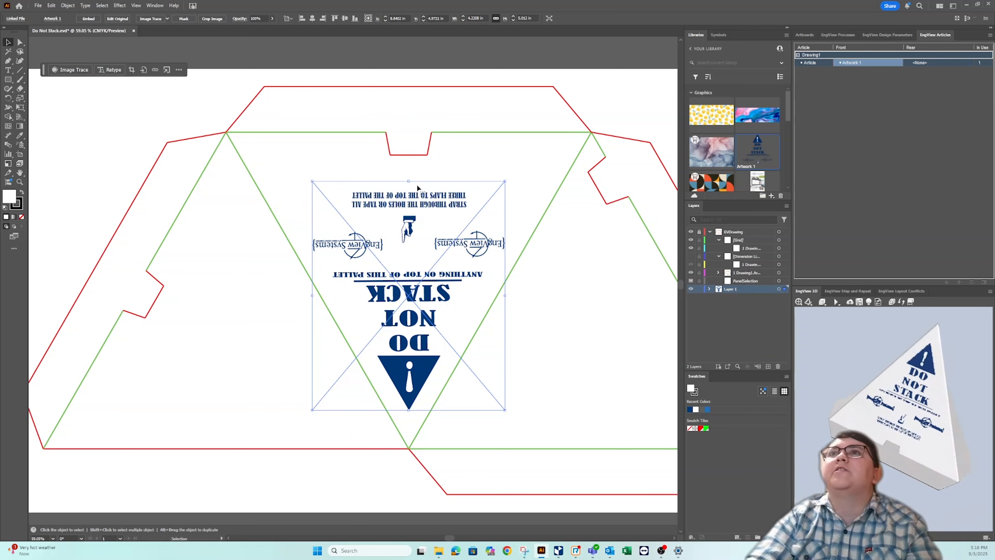
Enlarge the artwork to span the middle triangle and its upper flap, centre it there, and open its context menu.
{"action": "left_click_drag", "start_coordinate": [312, 181], "coordinate": [199, 73]}
{"action": "left_click_drag", "start_coordinate": [346, 232], "coordinate": [402, 243]}
{"action": "right_click", "coordinate": [411, 140]}
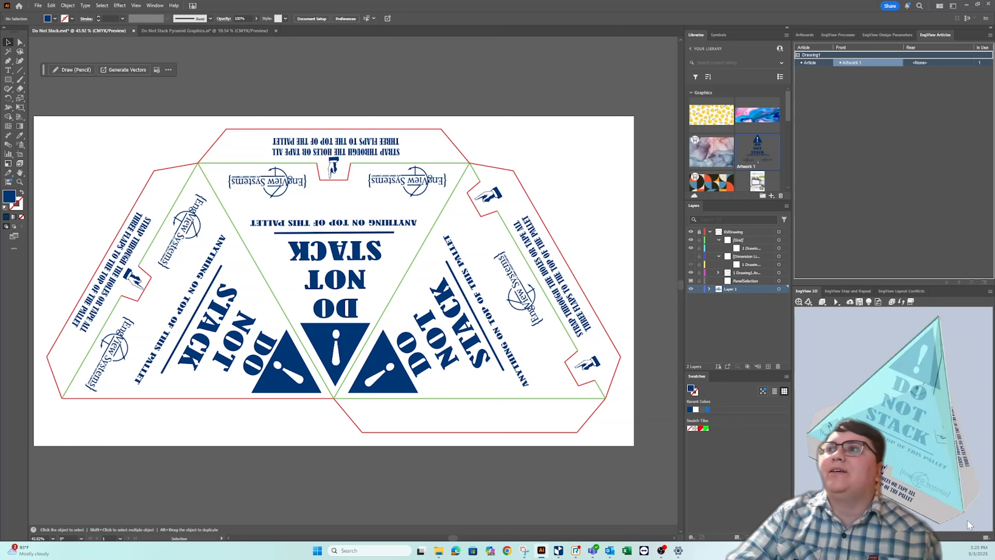
Open the decorated 3D model for editing in Package & Display Designer.
{"action": "left_click_drag", "start_coordinate": [967, 516], "coordinate": [981, 492]}
{"action": "right_click", "coordinate": [972, 293]}
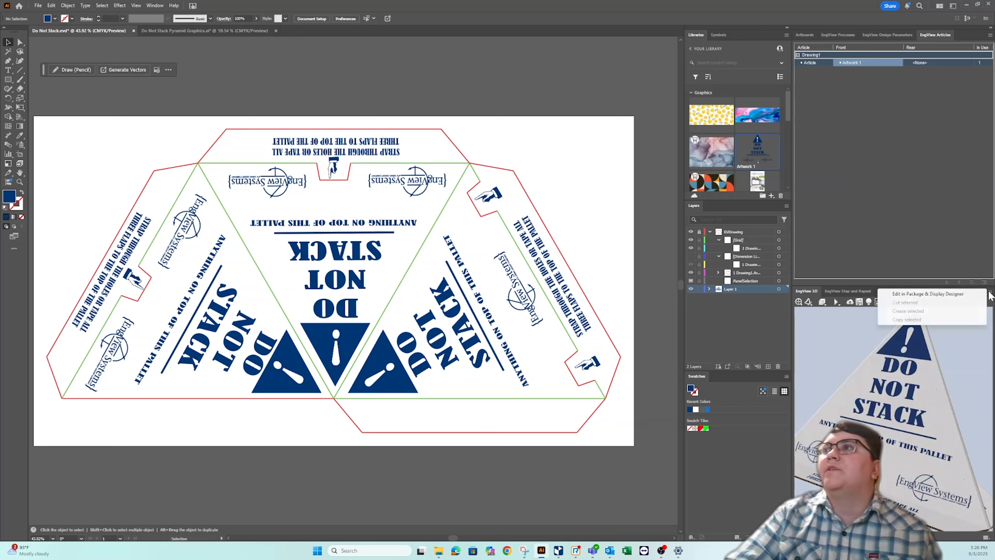
{"action": "left_click", "coordinate": [923, 293]}
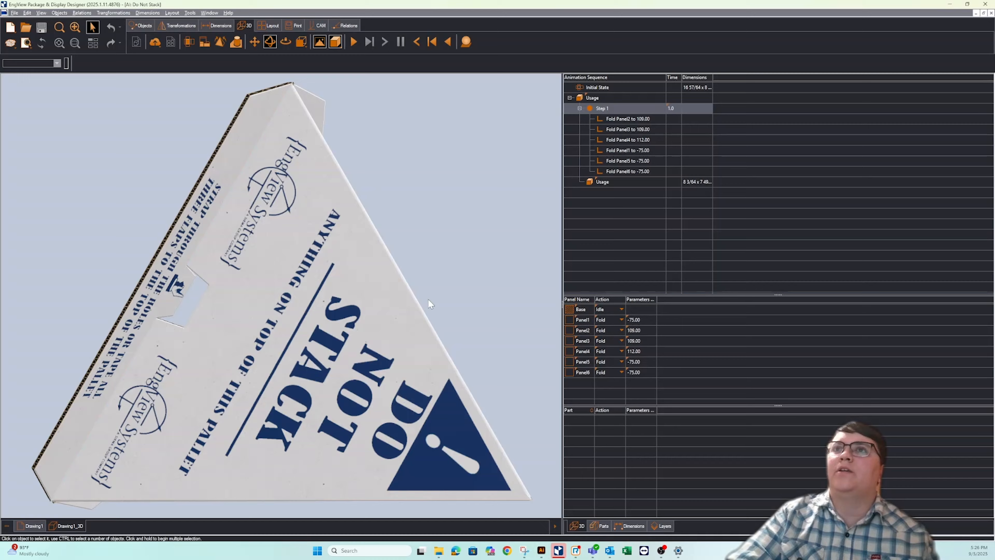
Examine the artwork on all sides of the folded pyramid, and view the flat drawing with its parameters.
{"action": "left_click_drag", "start_coordinate": [428, 300], "coordinate": [349, 329]}
{"action": "left_click_drag", "start_coordinate": [451, 322], "coordinate": [347, 317]}
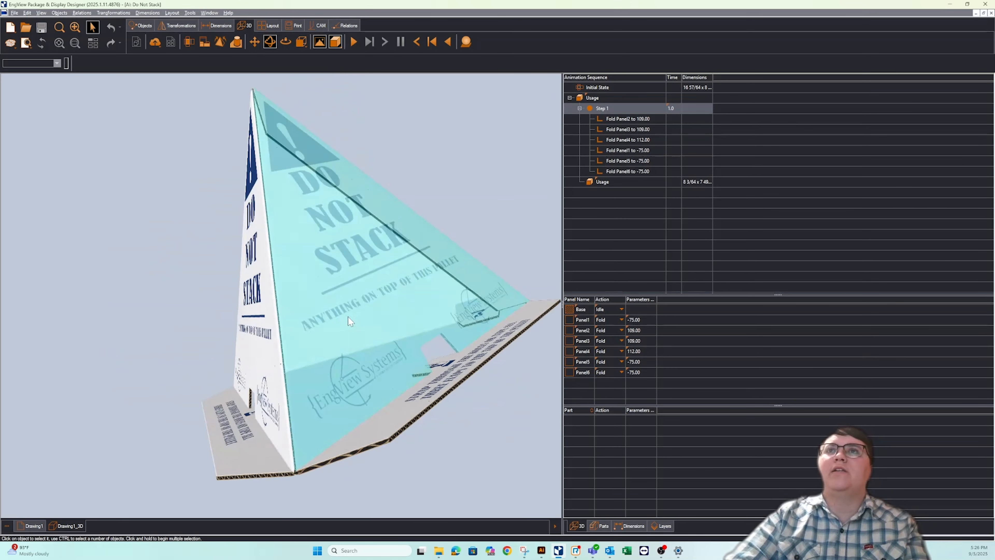
{"action": "scroll", "coordinate": [155, 159], "scroll_direction": "down", "scroll_amount": 3}
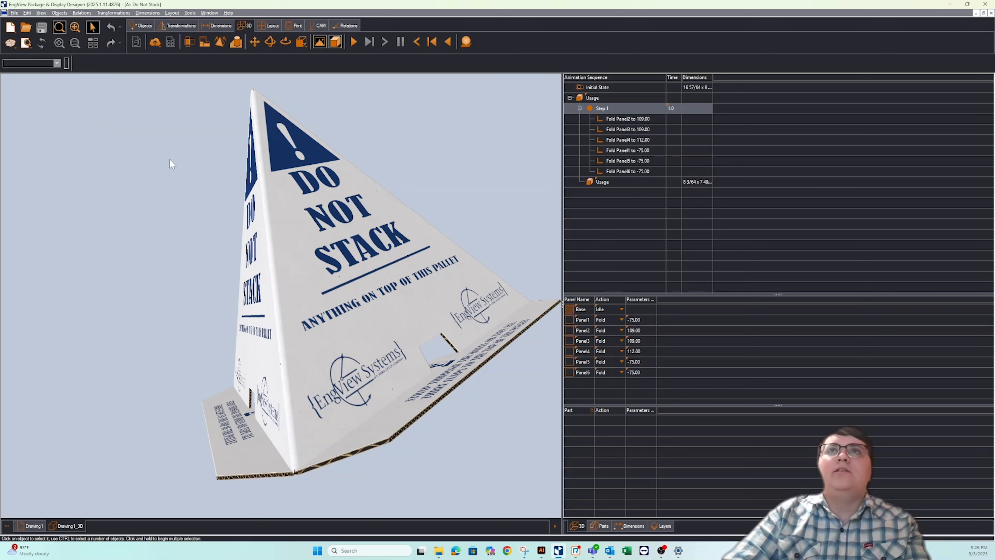
{"action": "left_click_drag", "start_coordinate": [478, 234], "coordinate": [396, 345]}
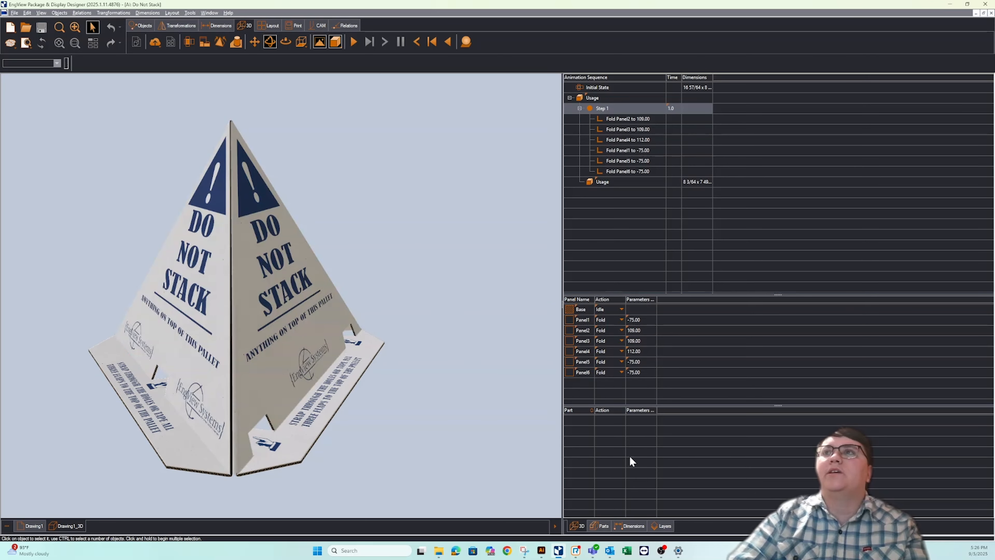
{"action": "key", "text": "ctrl+Tab"}
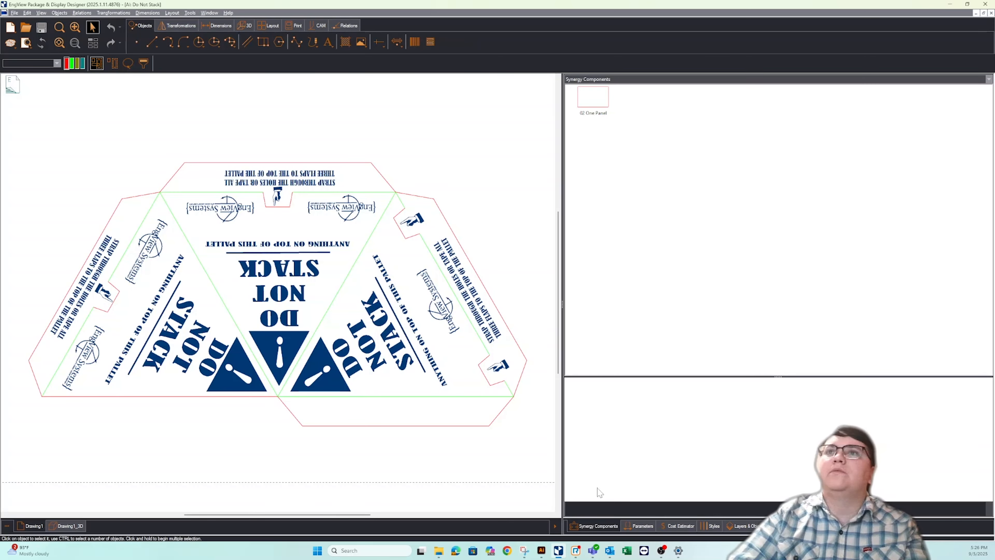
{"action": "left_click", "coordinate": [641, 526]}
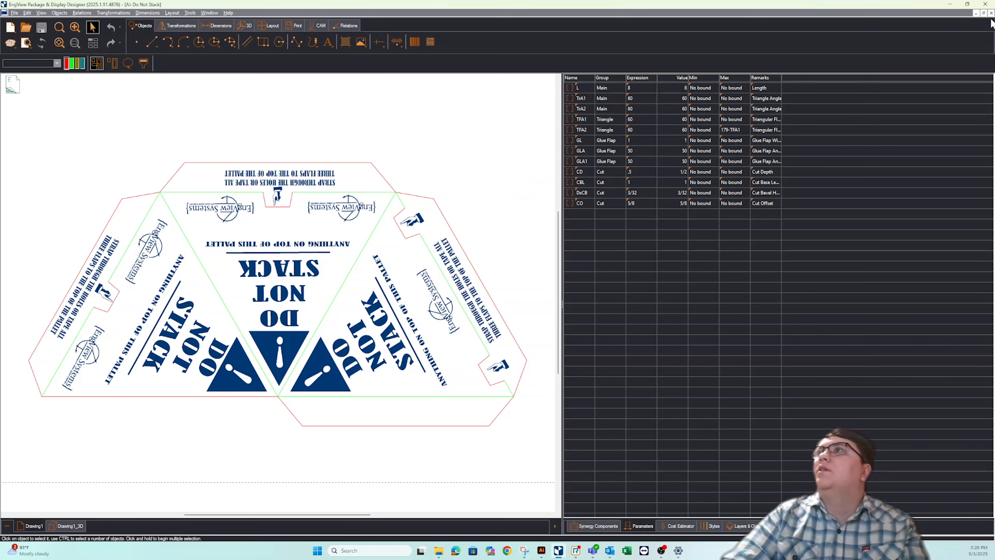
Close both open designs in Package & Display Designer and switch back to Illustrator.
{"action": "key", "text": "ctrl+Tab"}
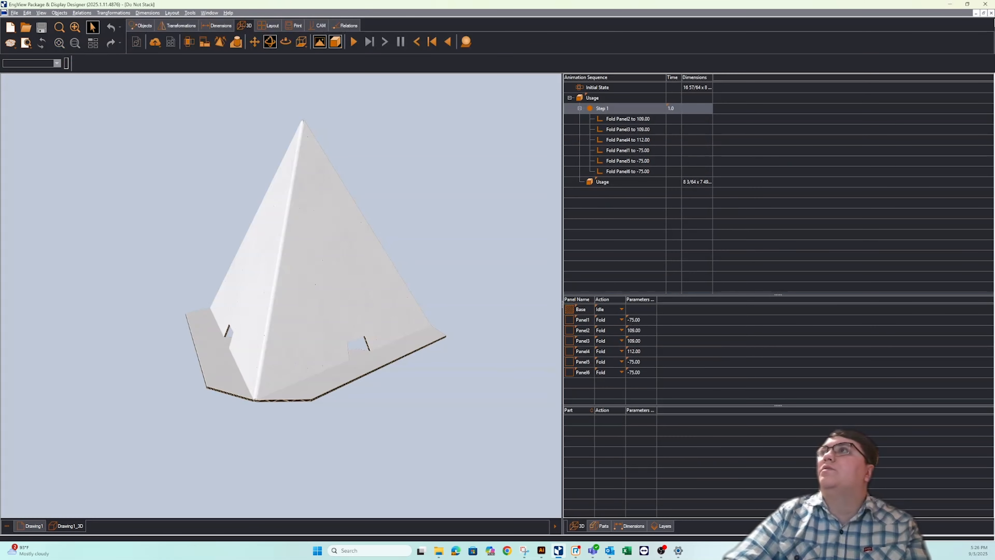
{"action": "left_click", "coordinate": [991, 13]}
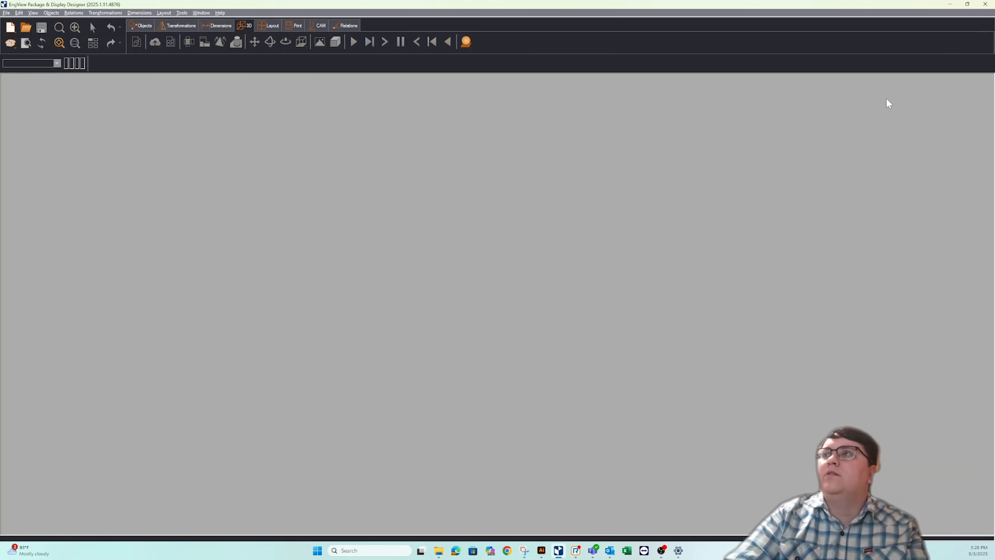
{"action": "left_click", "coordinate": [541, 550]}
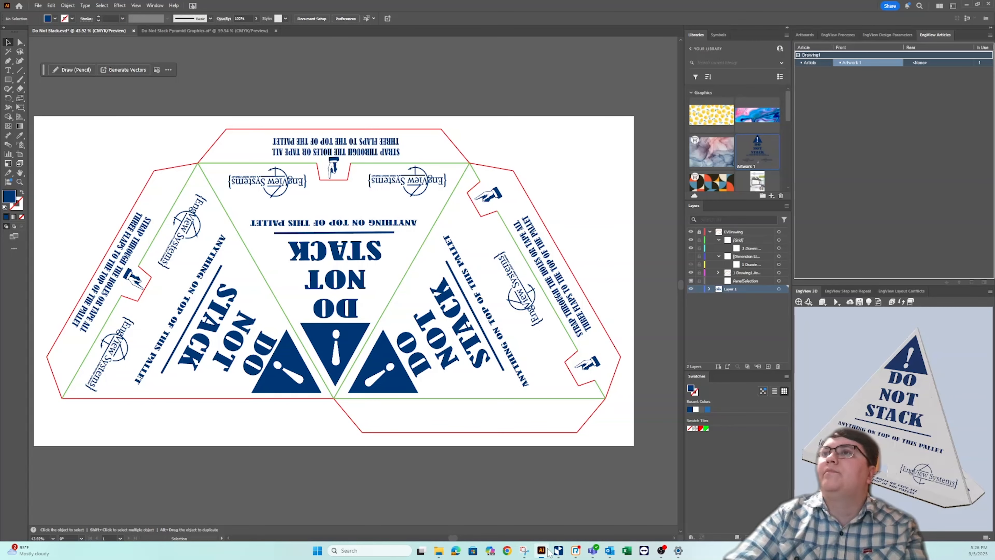
Upload the model to Shared Space as a new 3D model named "Demo Video Do Not Stack".
{"action": "left_click", "coordinate": [852, 303]}
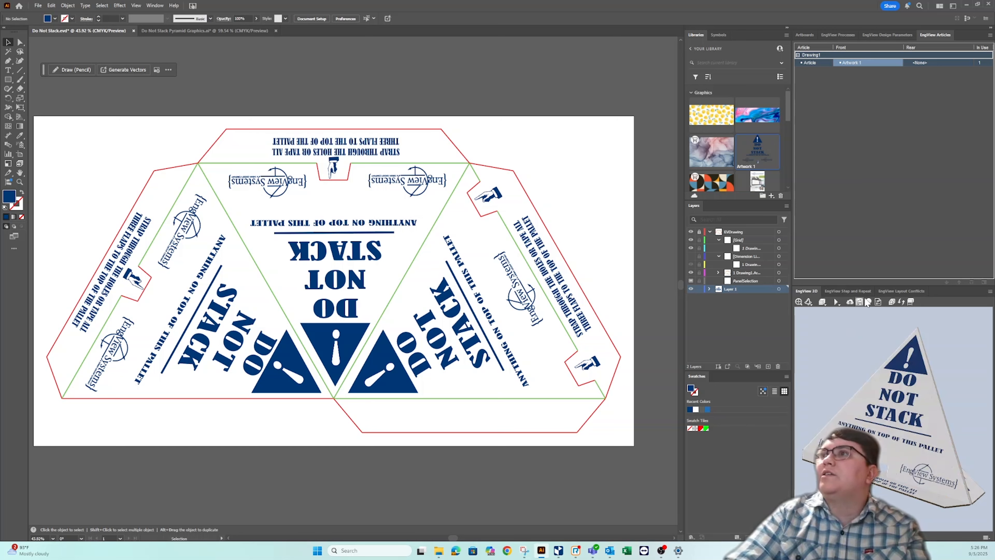
{"action": "left_click", "coordinate": [853, 304]}
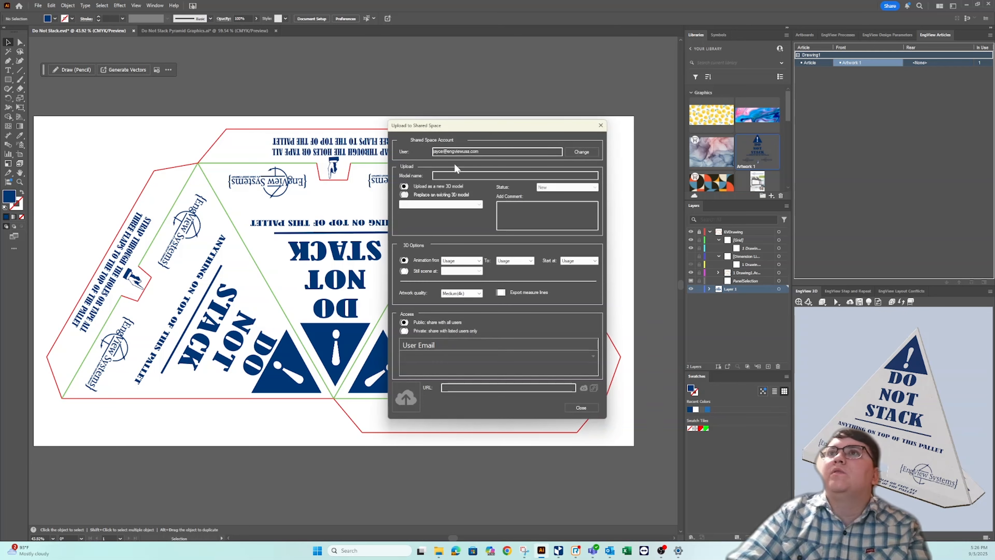
{"action": "left_click", "coordinate": [445, 176]}
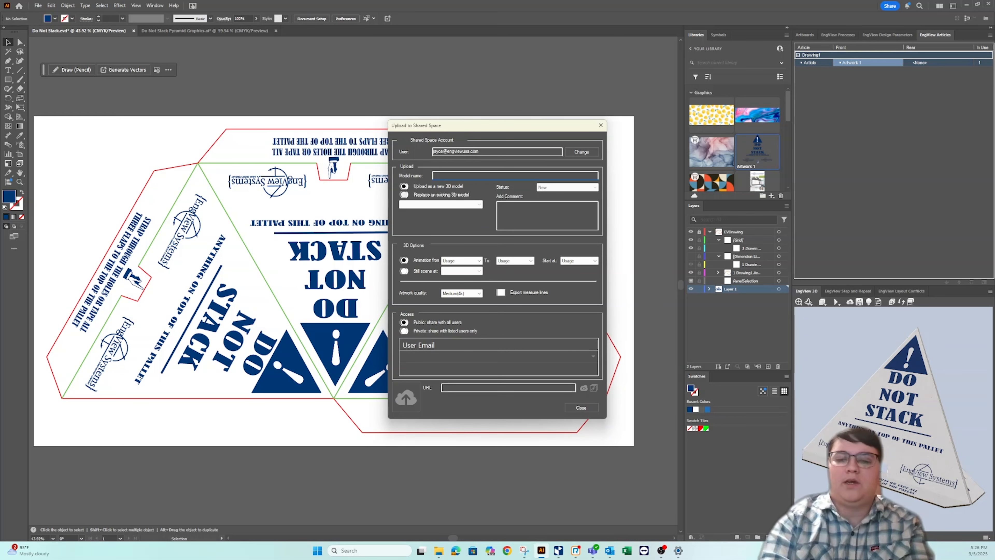
{"action": "type", "text": "Demo Video Do Not Stack"}
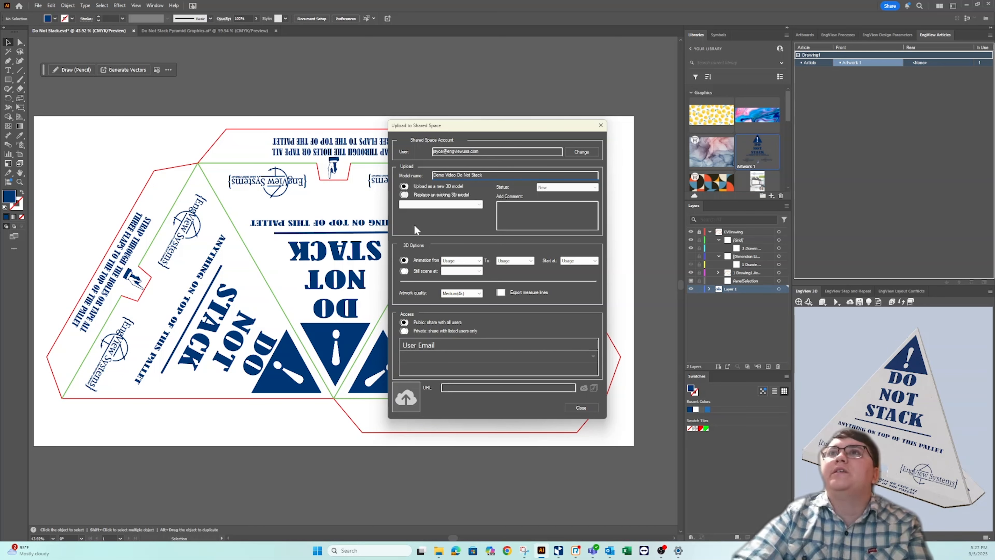
{"action": "left_click", "coordinate": [406, 398]}
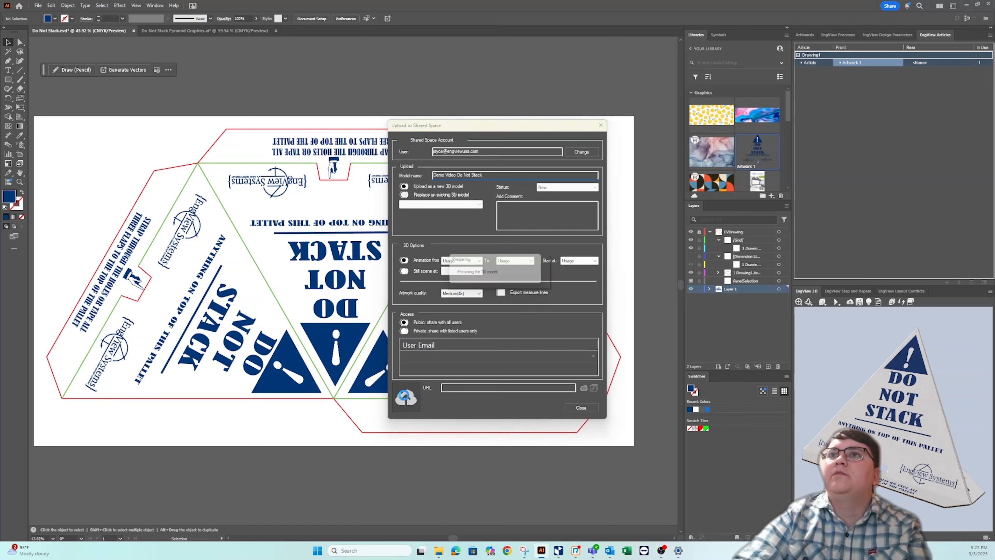